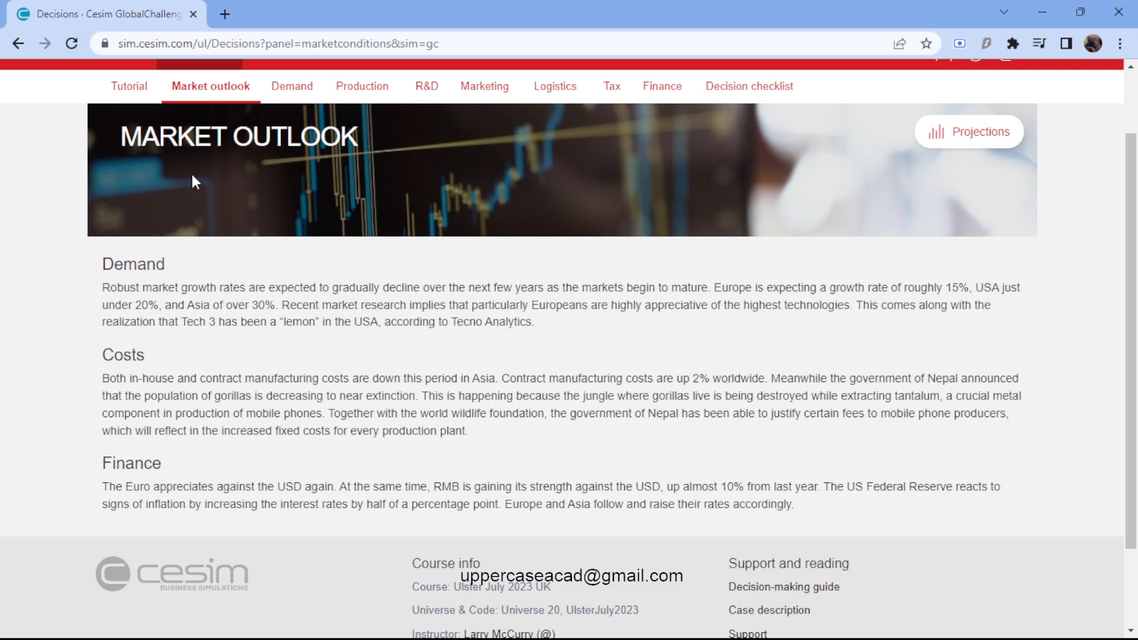
- Go to the Demand decisions and set the USA's predicted market growth to 20%
{"action": "left_click", "coordinate": [292, 86]}
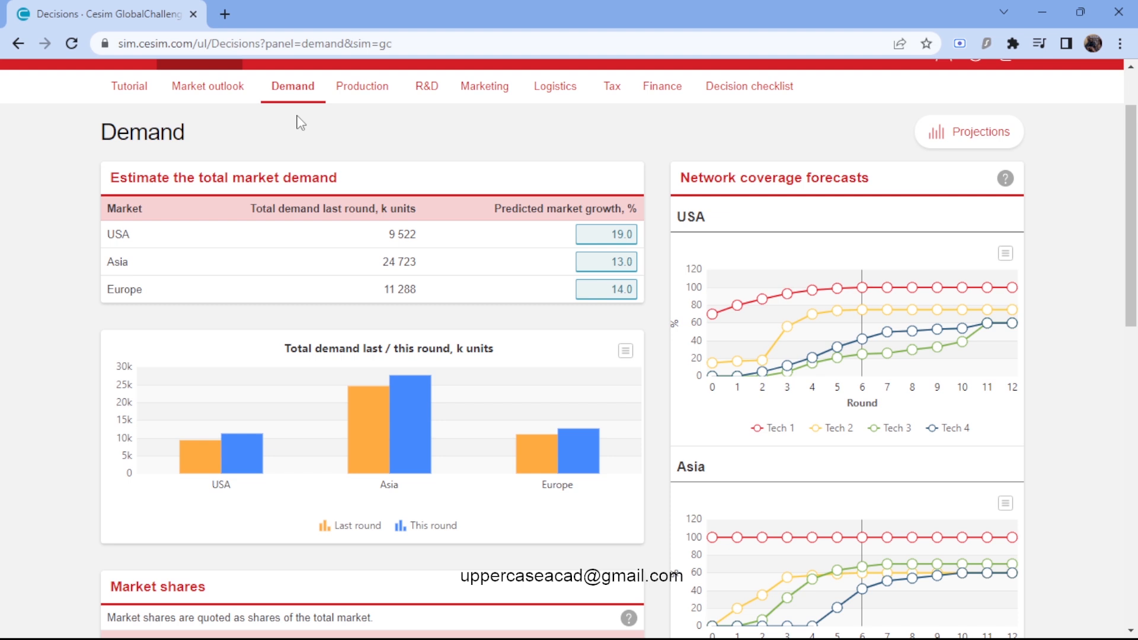
{"action": "left_click", "coordinate": [624, 238]}
{"action": "double_click", "coordinate": [624, 239]}
{"action": "type", "text": "20"}
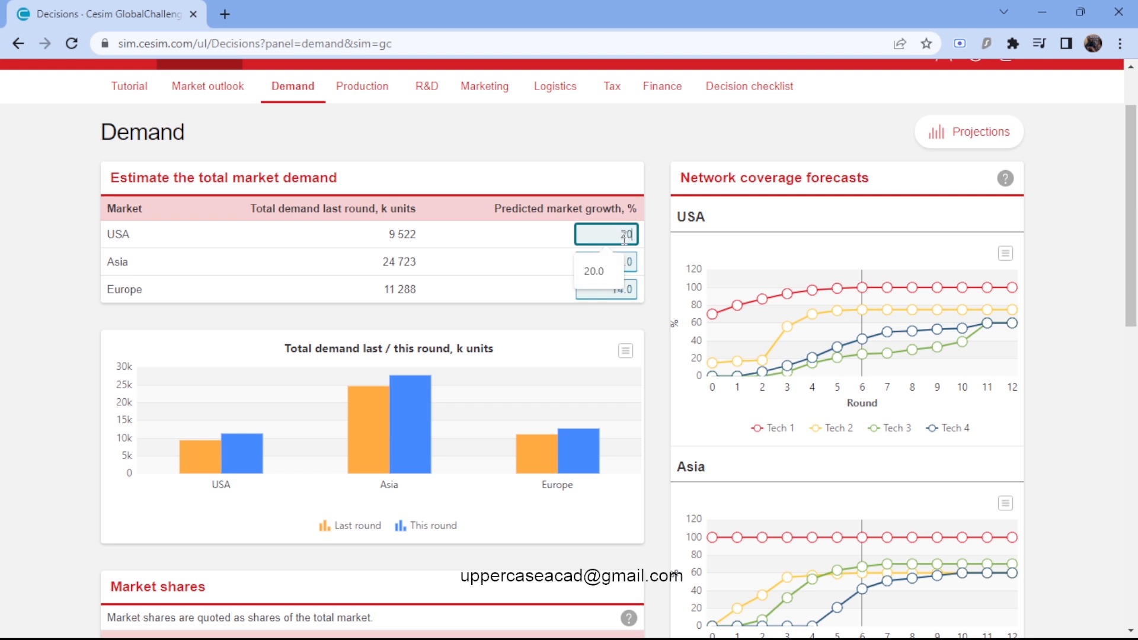
{"action": "left_click", "coordinate": [662, 236]}
- Set the predicted market growth to 30% for Asia and 15% for Europe
{"action": "left_click", "coordinate": [619, 263]}
{"action": "double_click", "coordinate": [619, 263]}
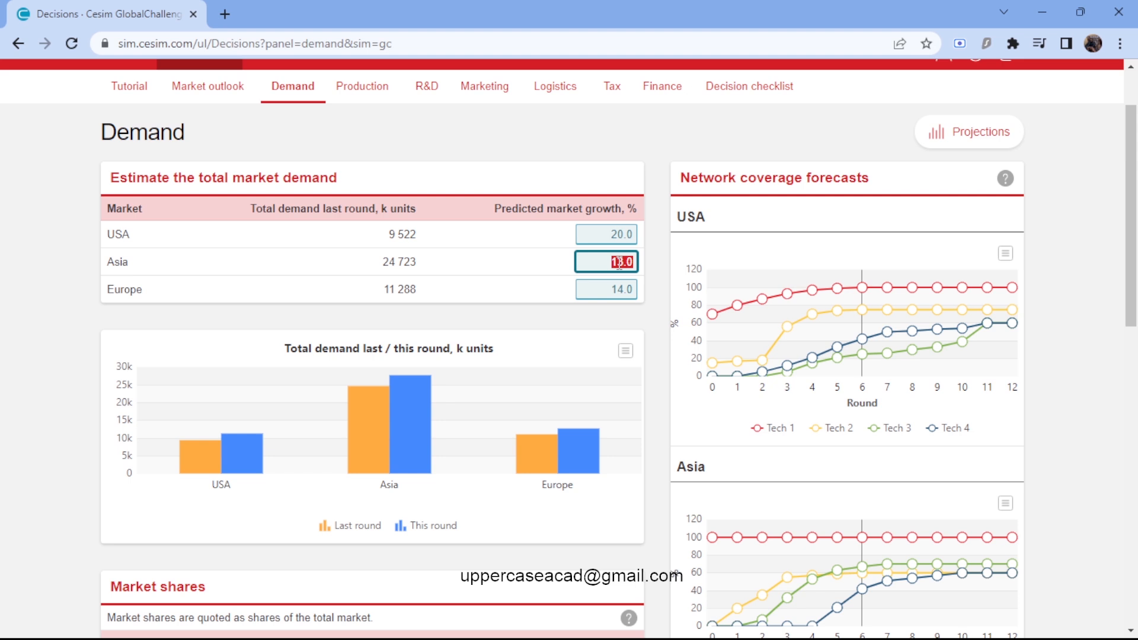
{"action": "key", "text": "BackSpace"}
{"action": "type", "text": "30"}
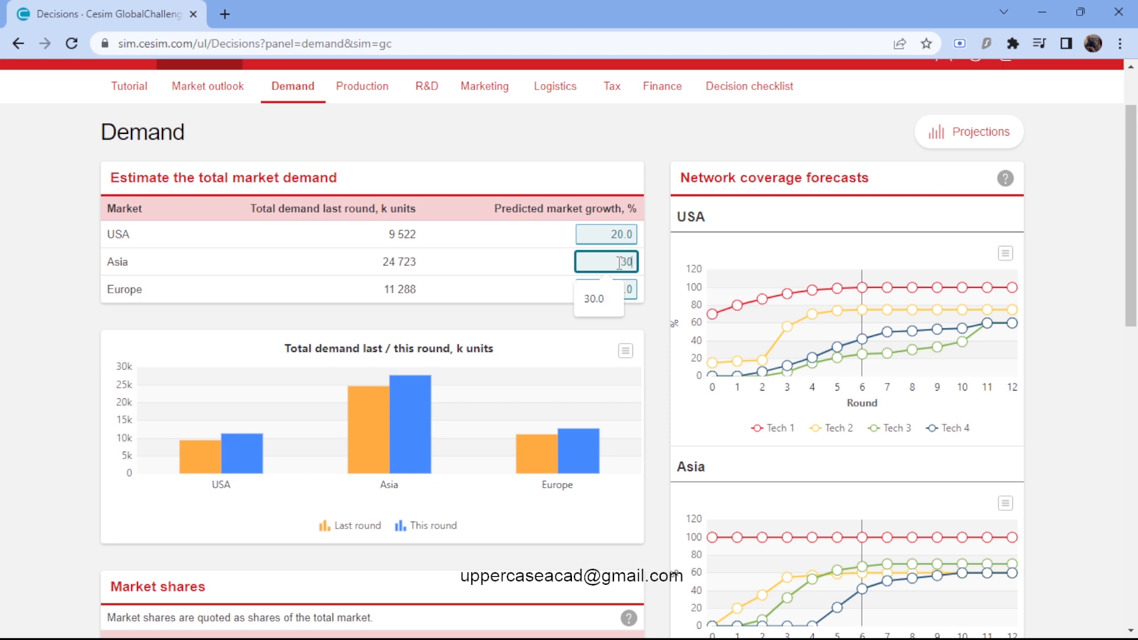
{"action": "left_click", "coordinate": [547, 114]}
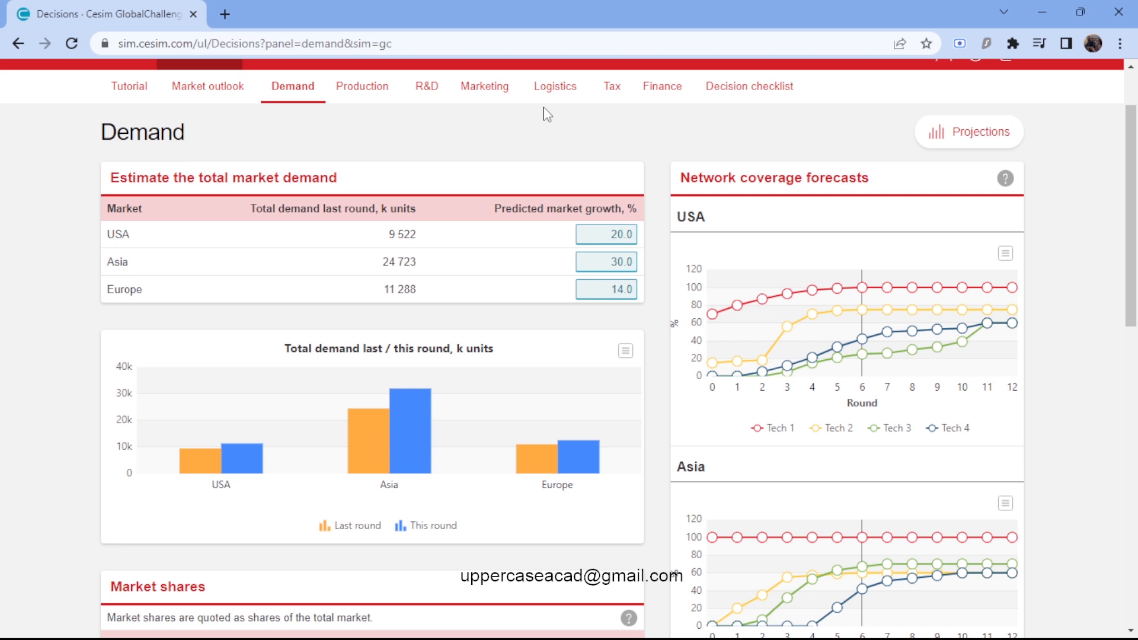
{"action": "left_click", "coordinate": [614, 290]}
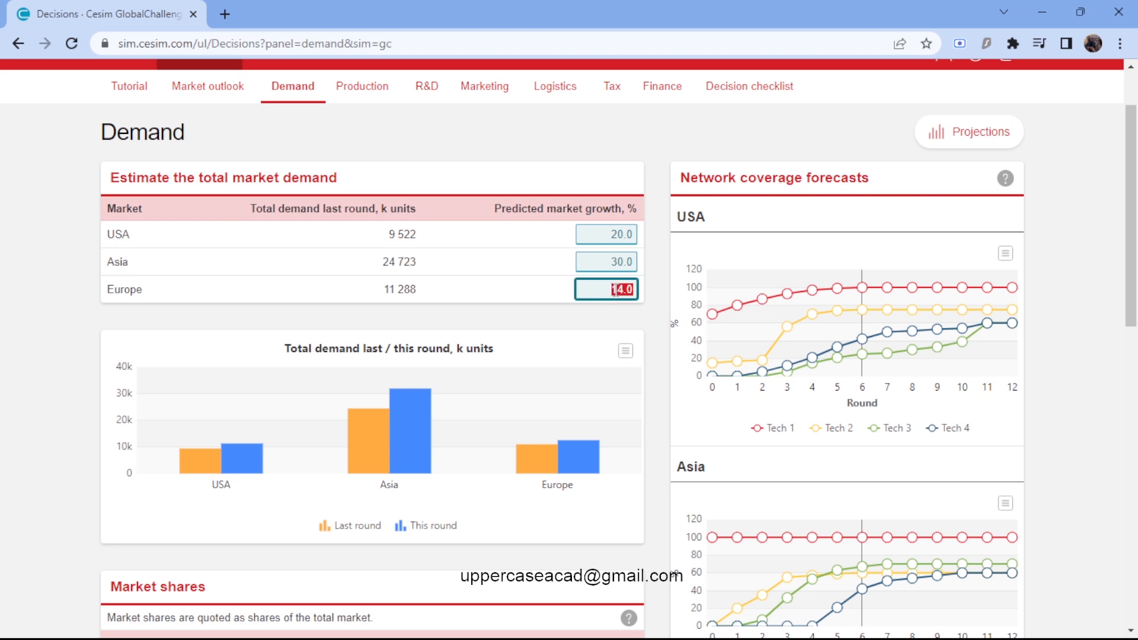
{"action": "type", "text": "15"}
{"action": "left_click", "coordinate": [633, 339]}
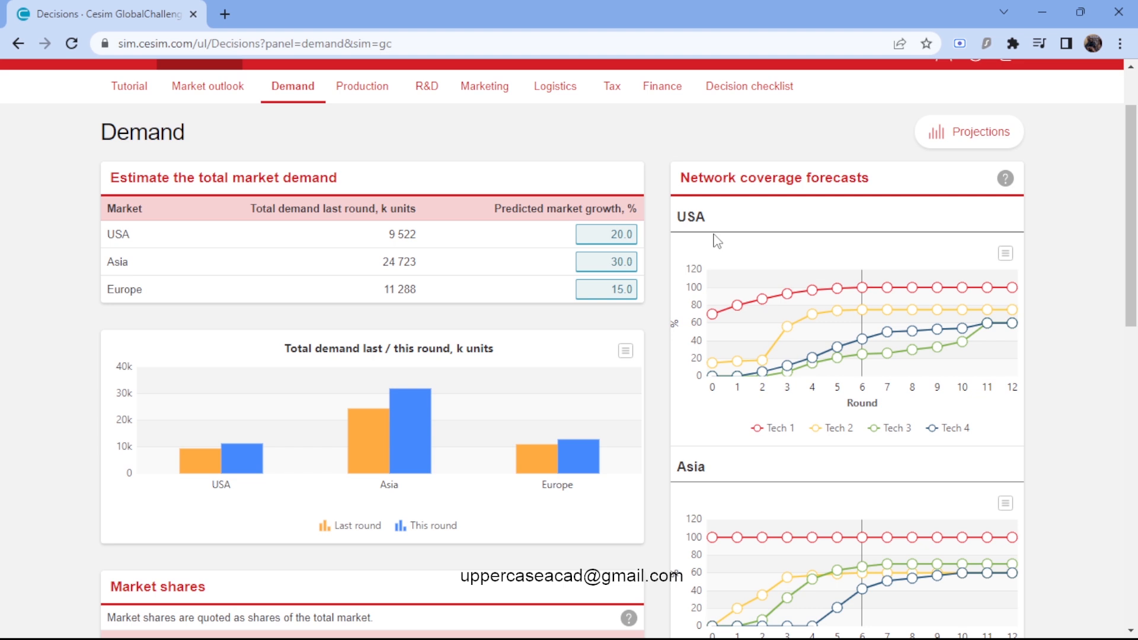
- Set this round's USA market share estimates to 9.9% for Product 1 and 17.5% for Product 2
{"action": "mouse_move", "coordinate": [862, 289]}
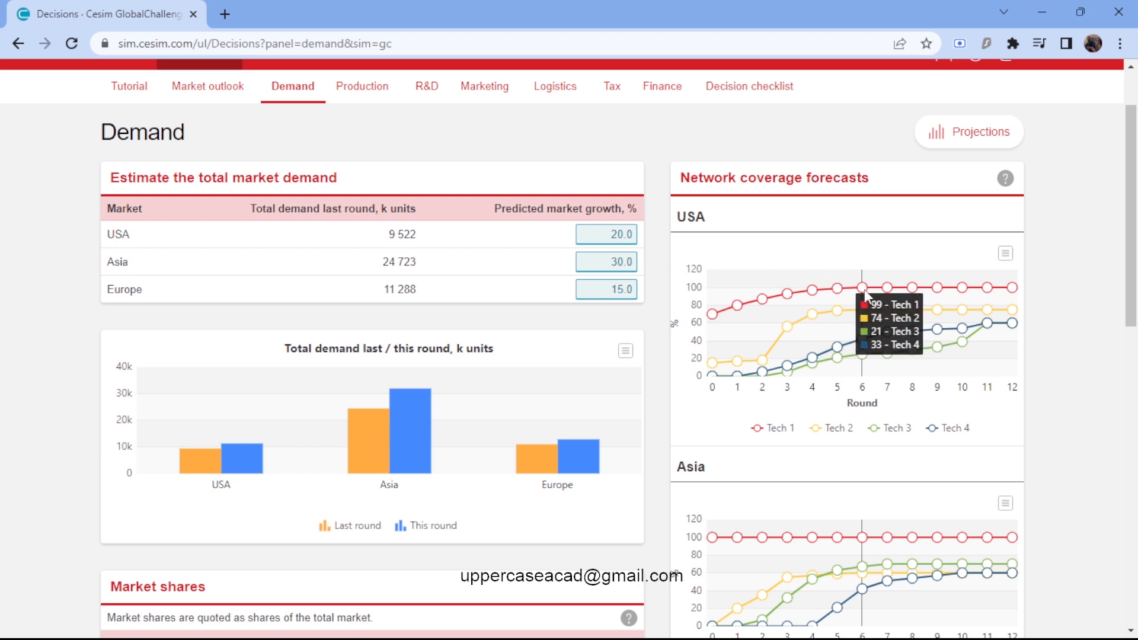
{"action": "mouse_move", "coordinate": [867, 314]}
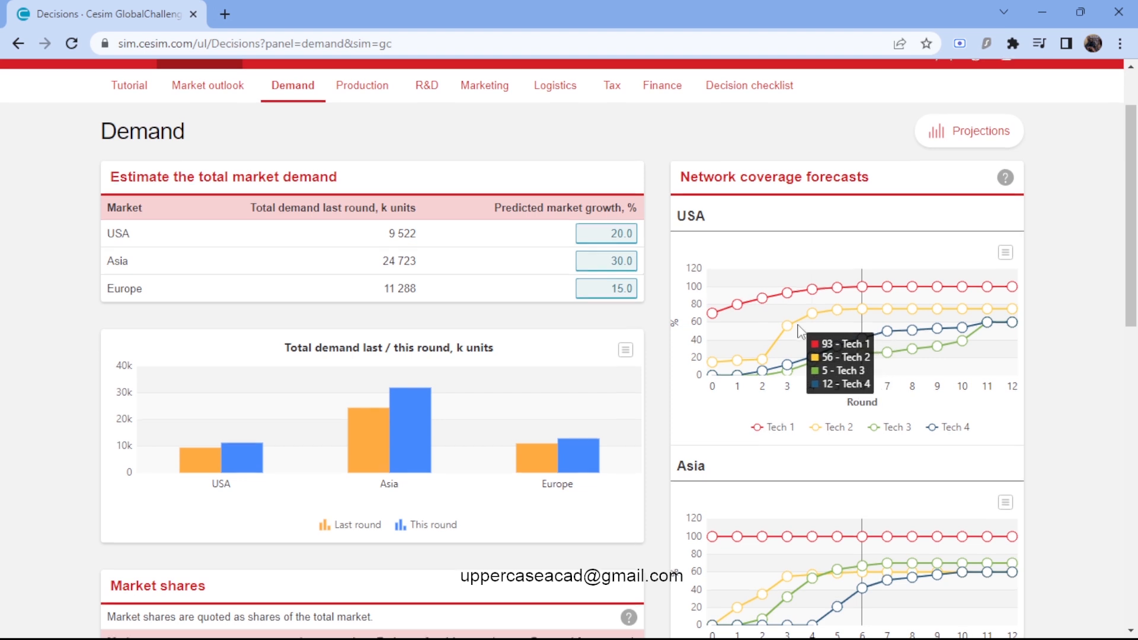
{"action": "scroll", "coordinate": [798, 329], "scroll_direction": "down", "scroll_amount": 1}
{"action": "scroll", "coordinate": [538, 485], "scroll_direction": "down", "scroll_amount": 1}
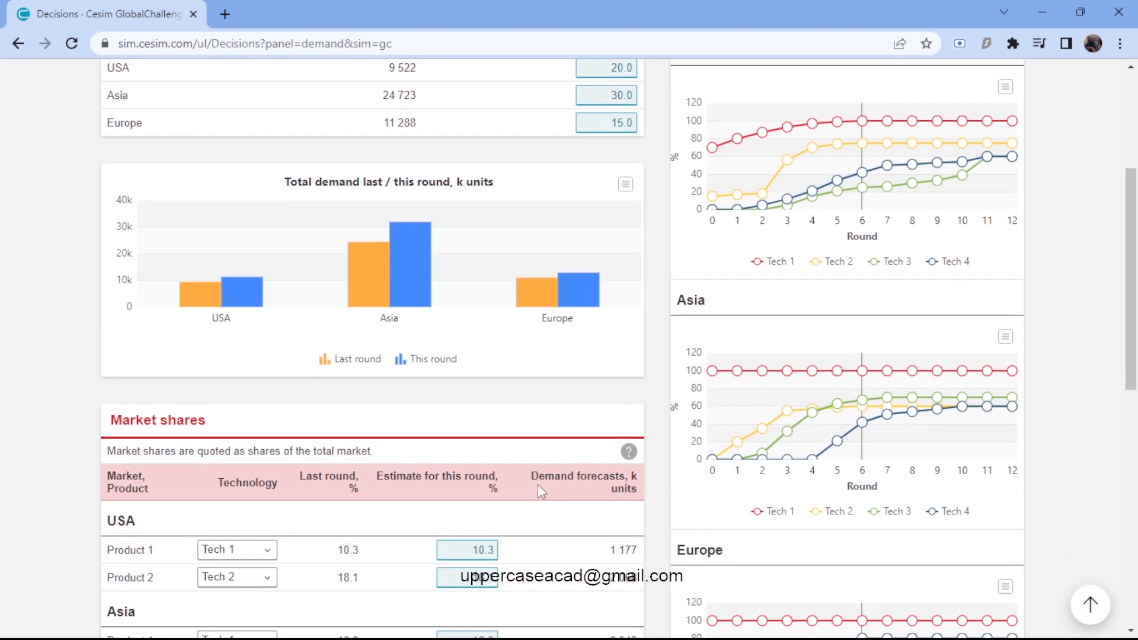
{"action": "scroll", "coordinate": [538, 485], "scroll_direction": "down", "scroll_amount": 1}
{"action": "left_click", "coordinate": [488, 471]}
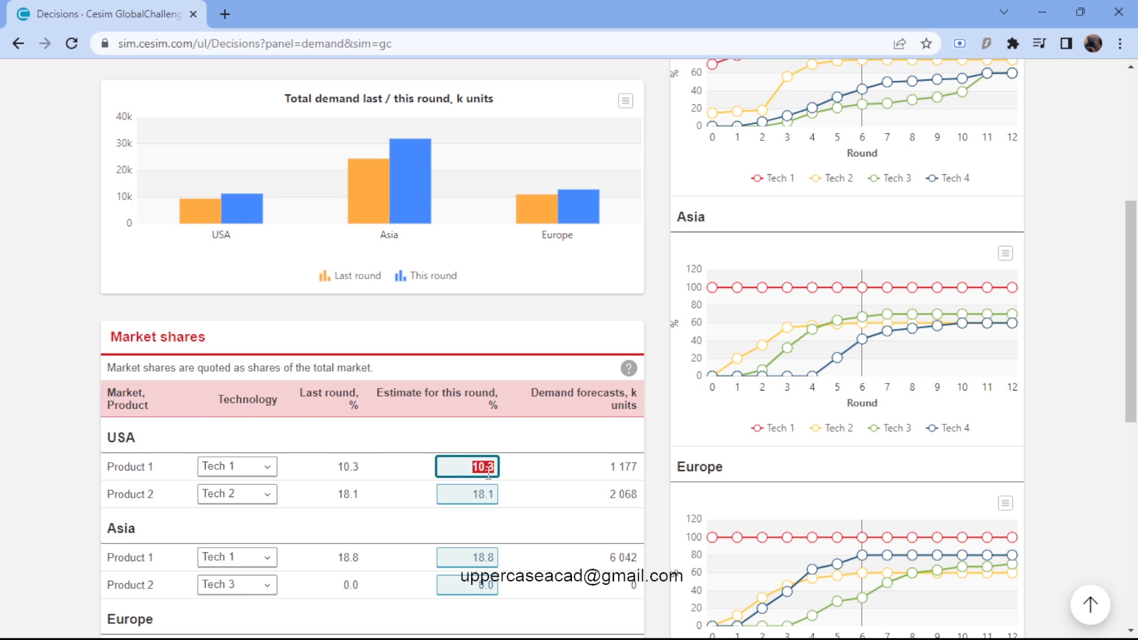
{"action": "type", "text": "9.9"}
{"action": "left_click", "coordinate": [485, 493]}
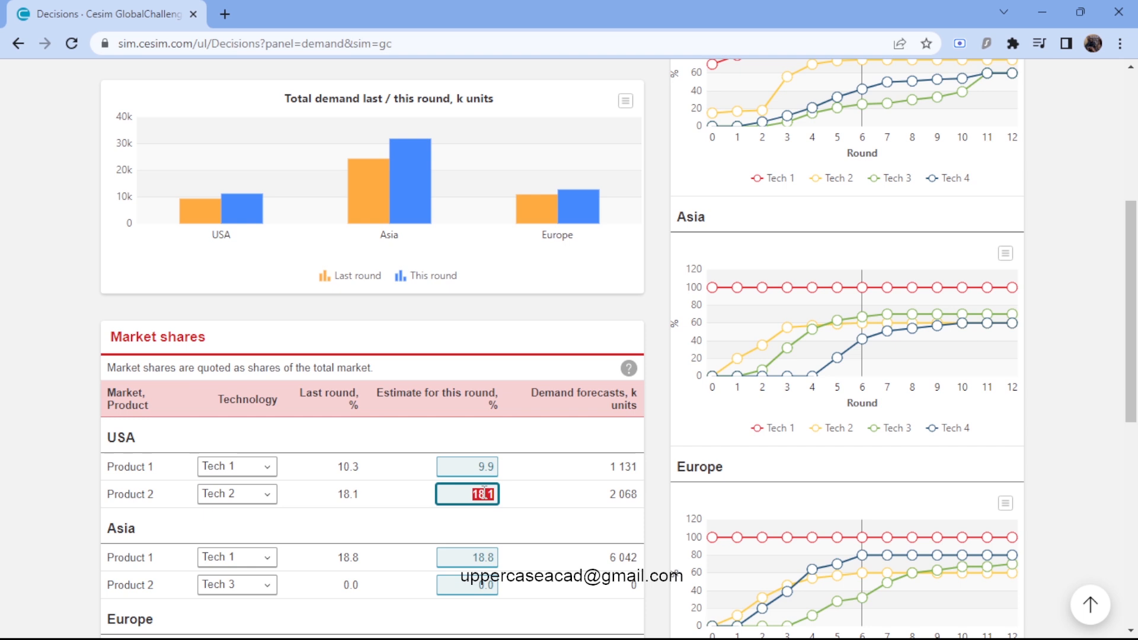
{"action": "type", "text": "17.5"}
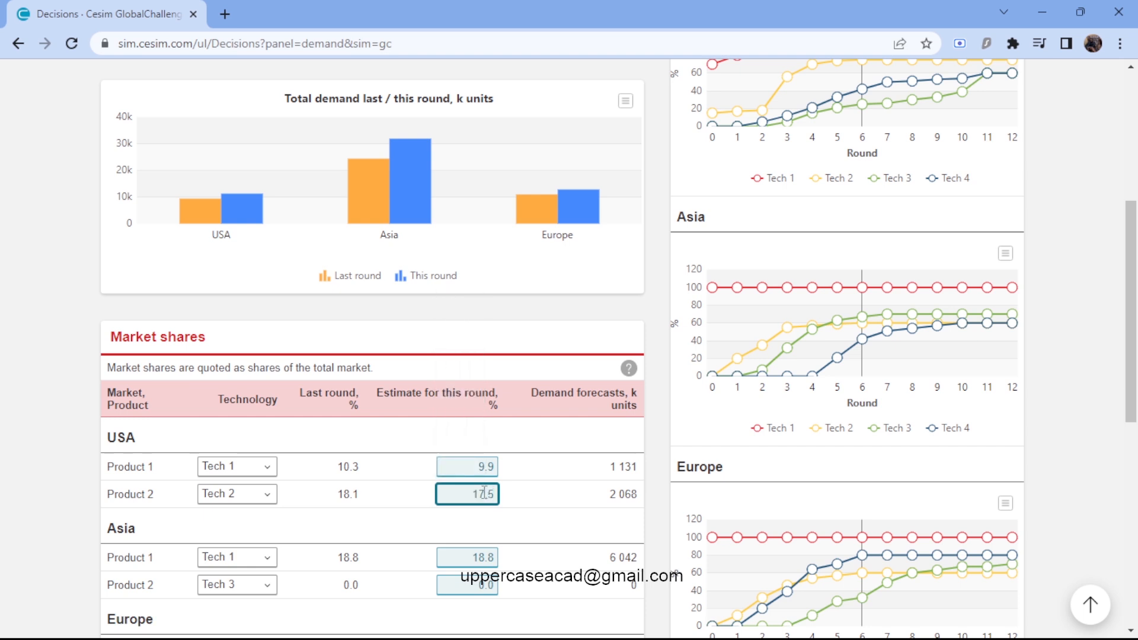
{"action": "left_click", "coordinate": [438, 528]}
- Set this round's Asia market share estimates to 13% for Product 1 and 4.0% for Product 2
{"action": "scroll", "coordinate": [418, 527], "scroll_direction": "down", "scroll_amount": 3}
{"action": "left_click", "coordinate": [497, 395]}
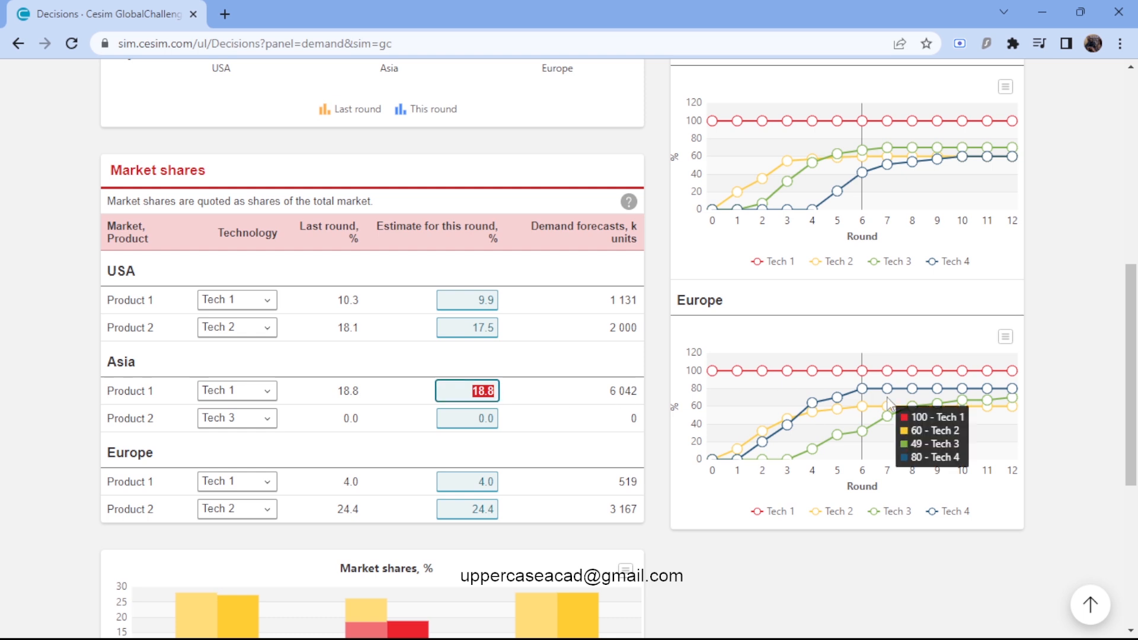
{"action": "mouse_move", "coordinate": [852, 373]}
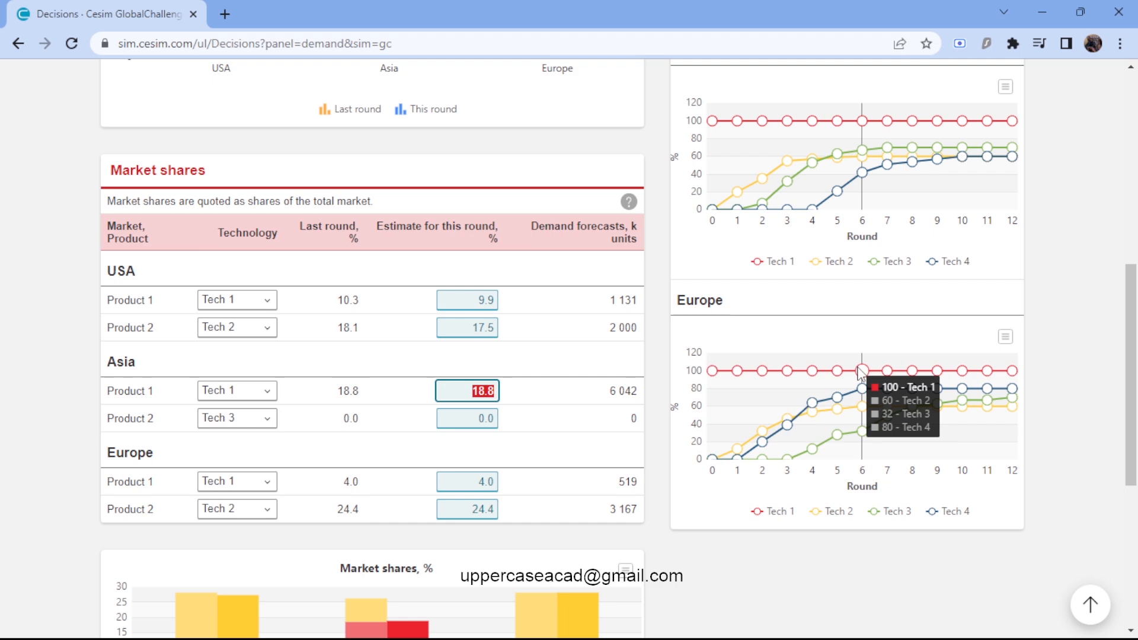
{"action": "scroll", "coordinate": [703, 336], "scroll_direction": "up", "scroll_amount": 3}
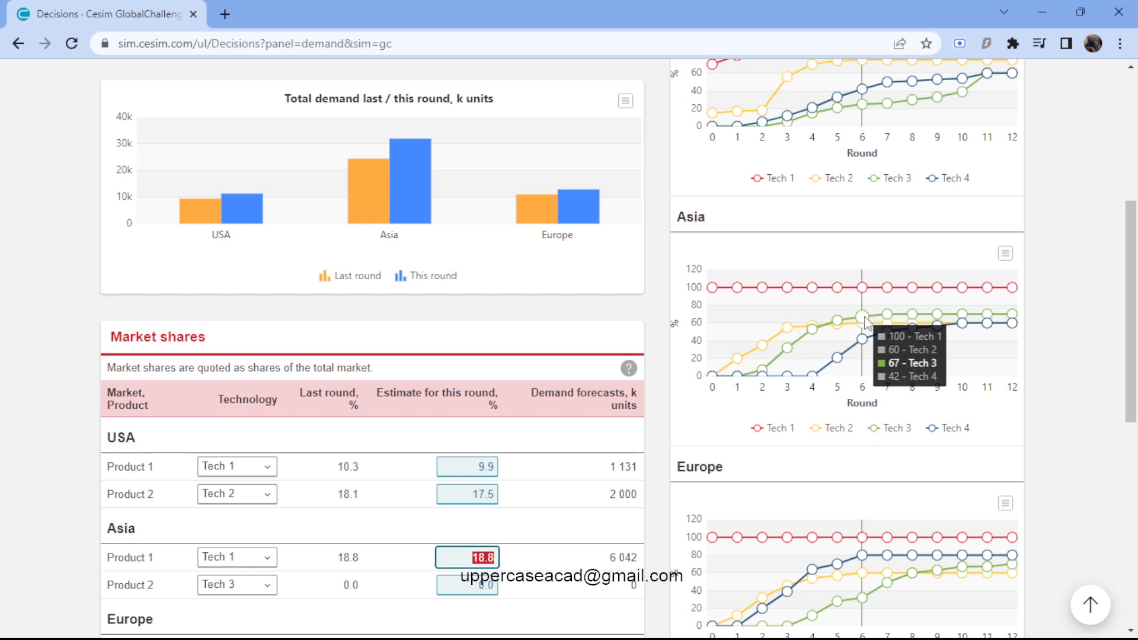
{"action": "scroll", "coordinate": [253, 542], "scroll_direction": "down", "scroll_amount": 1}
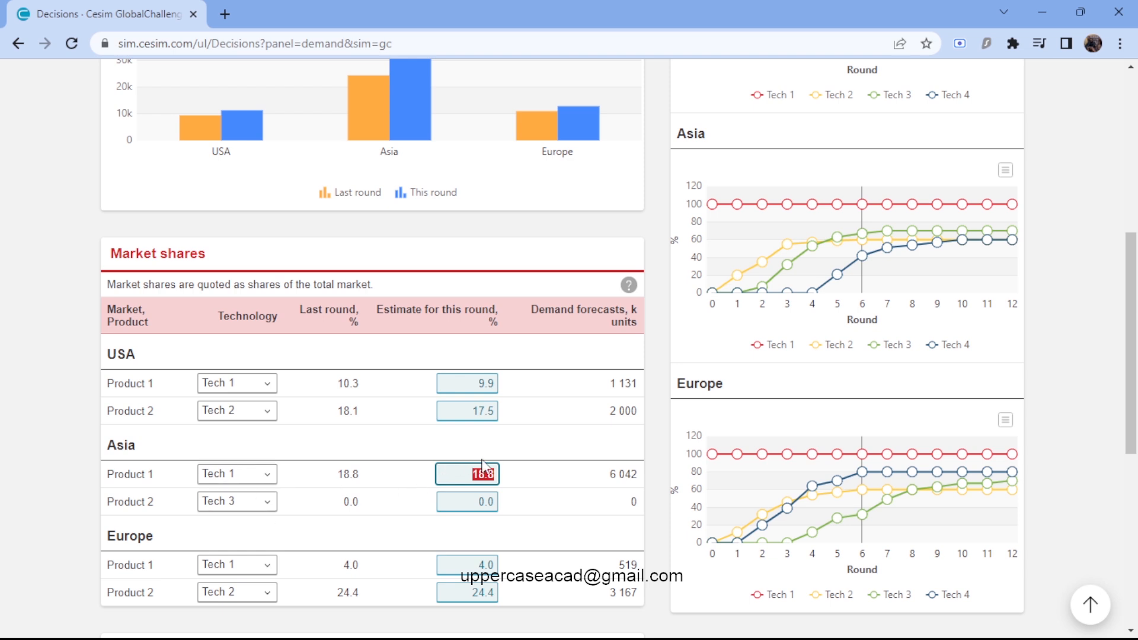
{"action": "type", "text": "13"}
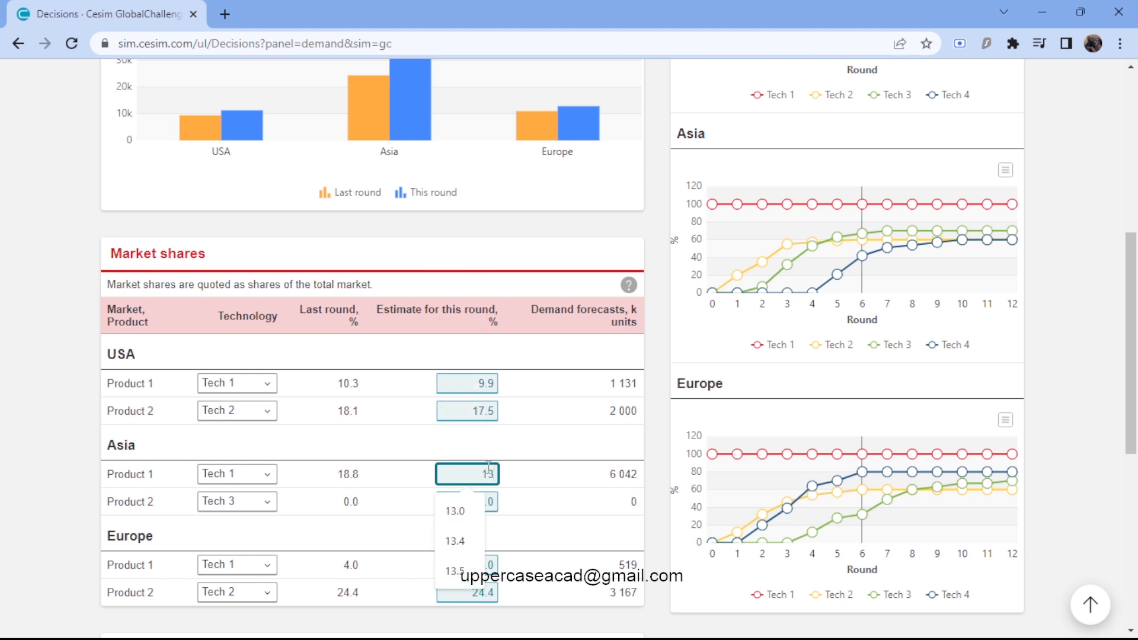
{"action": "left_click", "coordinate": [492, 503]}
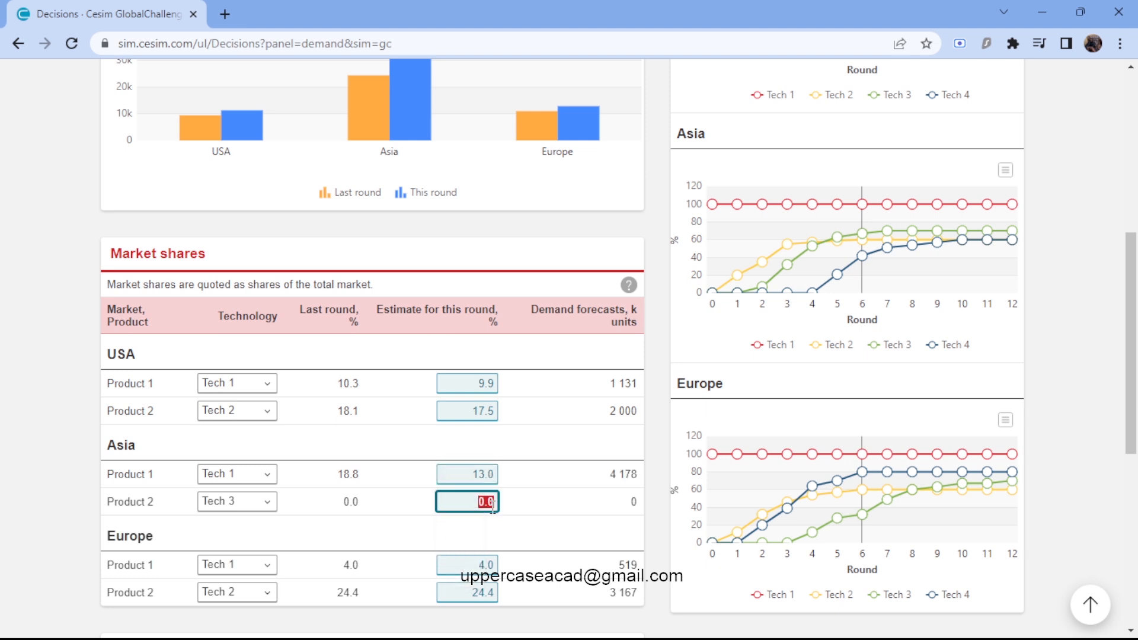
{"action": "type", "text": "4.0"}
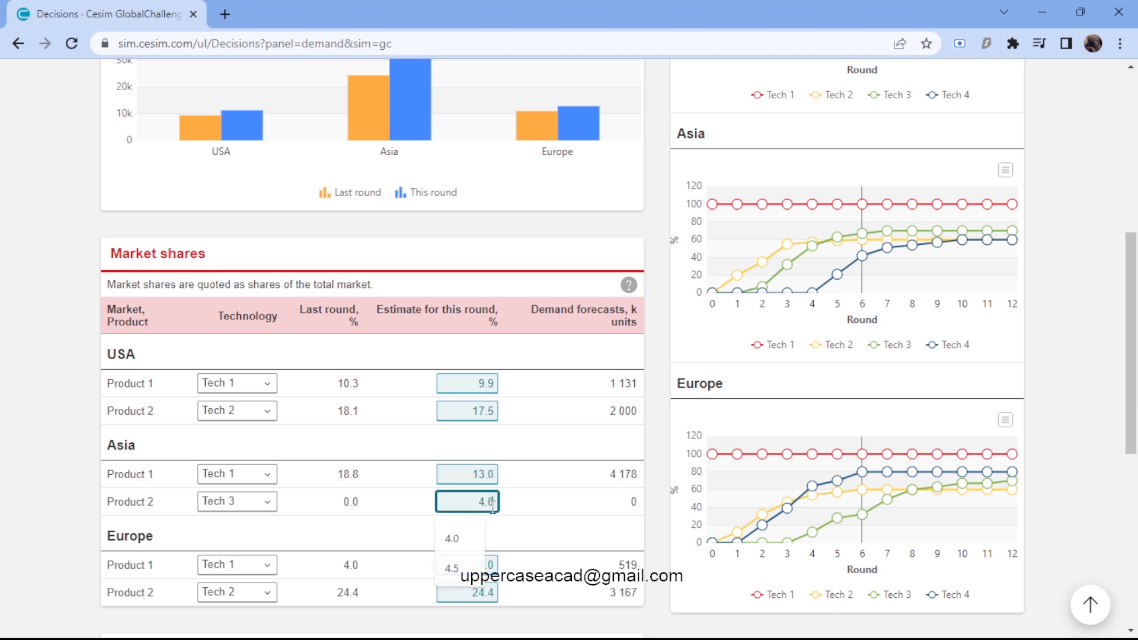
{"action": "left_click", "coordinate": [475, 532]}
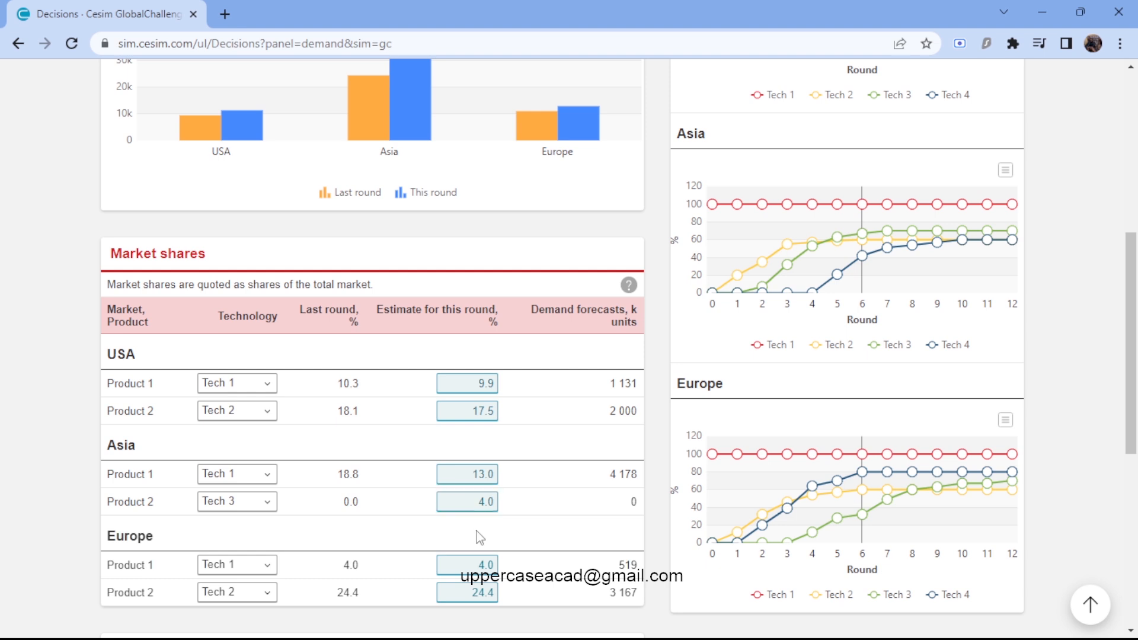
- Set this round's Europe market share estimates to 7.7% for Product 1 and 25% for Product 2
{"action": "scroll", "coordinate": [474, 537], "scroll_direction": "down", "scroll_amount": 3}
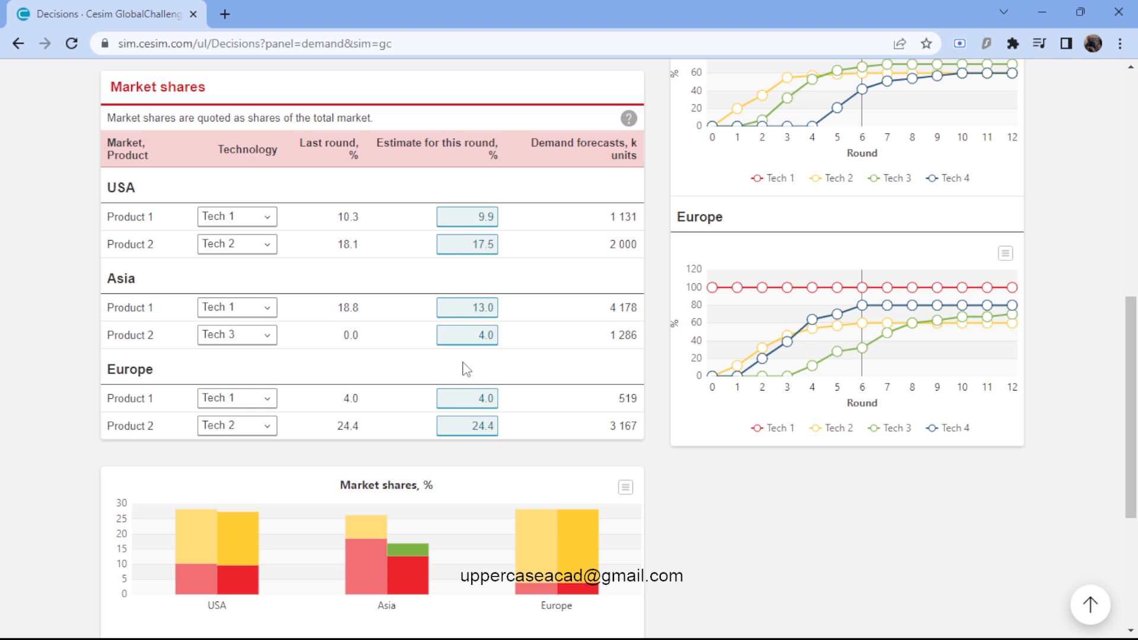
{"action": "mouse_move", "coordinate": [878, 297]}
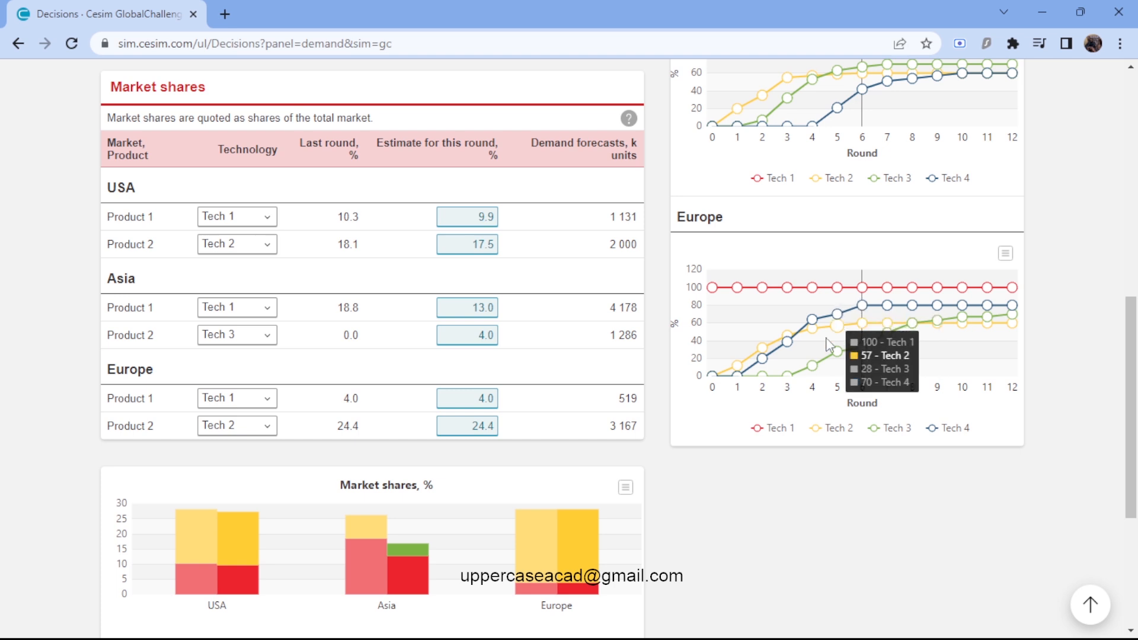
{"action": "left_click", "coordinate": [497, 398]}
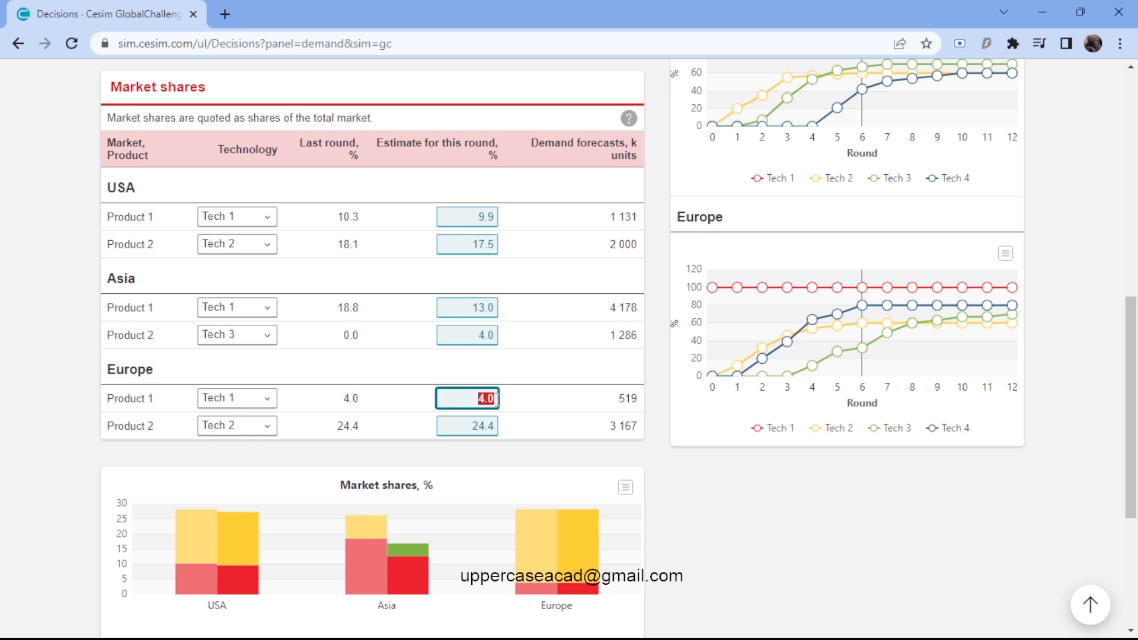
{"action": "type", "text": "7.0"}
{"action": "left_click", "coordinate": [483, 427]}
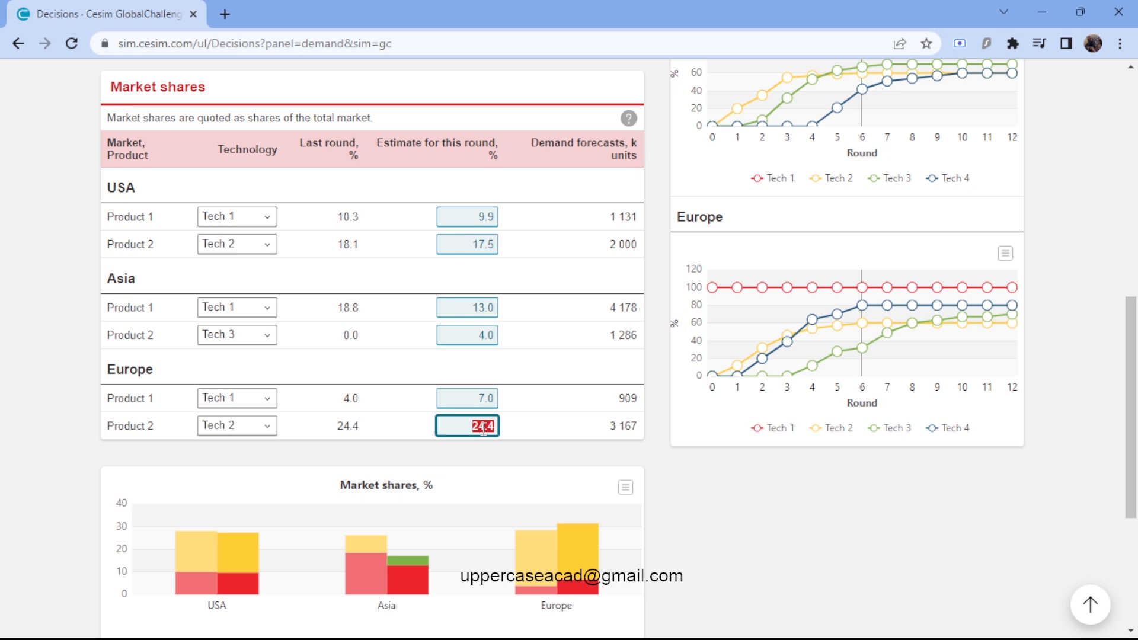
{"action": "left_click", "coordinate": [495, 399]}
{"action": "type", "text": "7.7"}
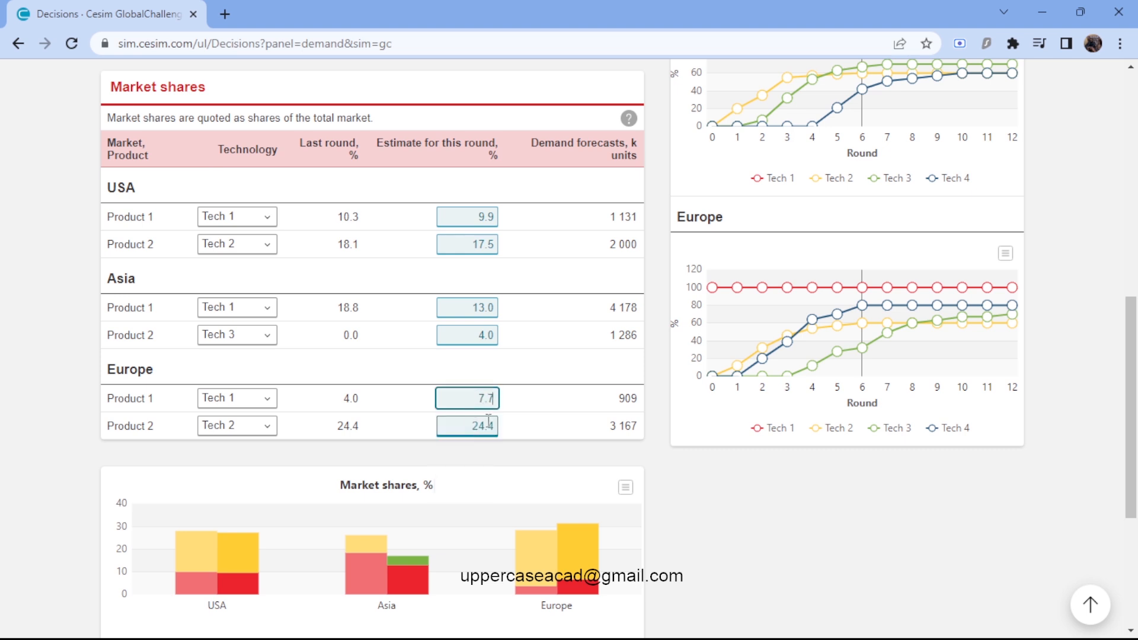
{"action": "left_click", "coordinate": [484, 425]}
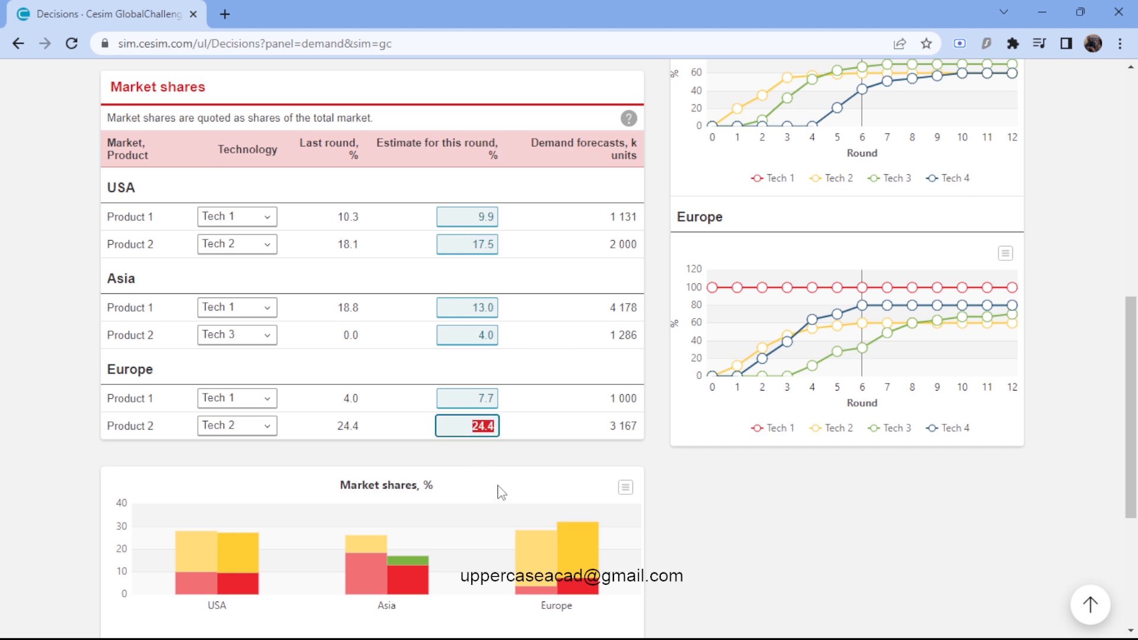
{"action": "type", "text": "25"}
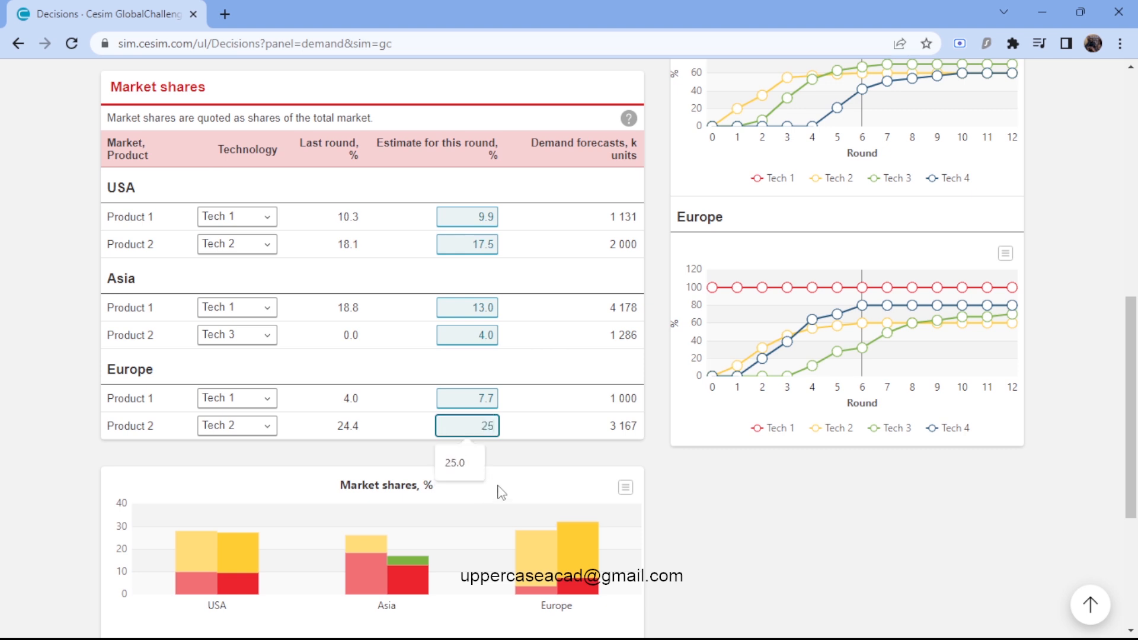
{"action": "left_click", "coordinate": [685, 478]}
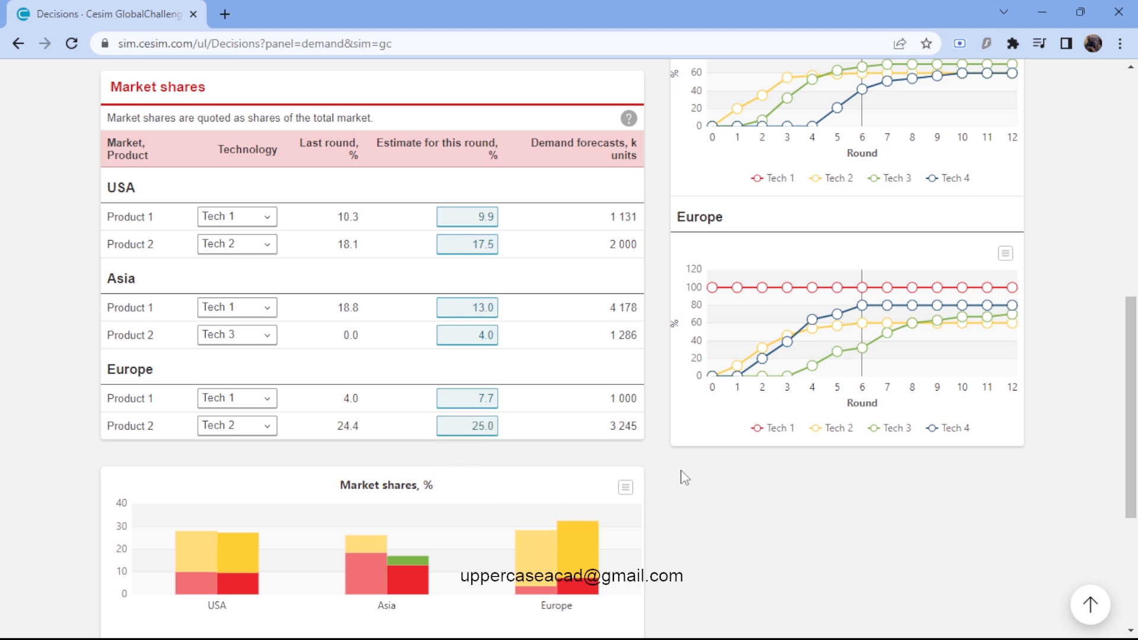
- Review the growth predictions, market share estimates and demand forecasts entered for USA, Asia and Europe
{"action": "scroll", "coordinate": [624, 465], "scroll_direction": "up", "scroll_amount": 3}
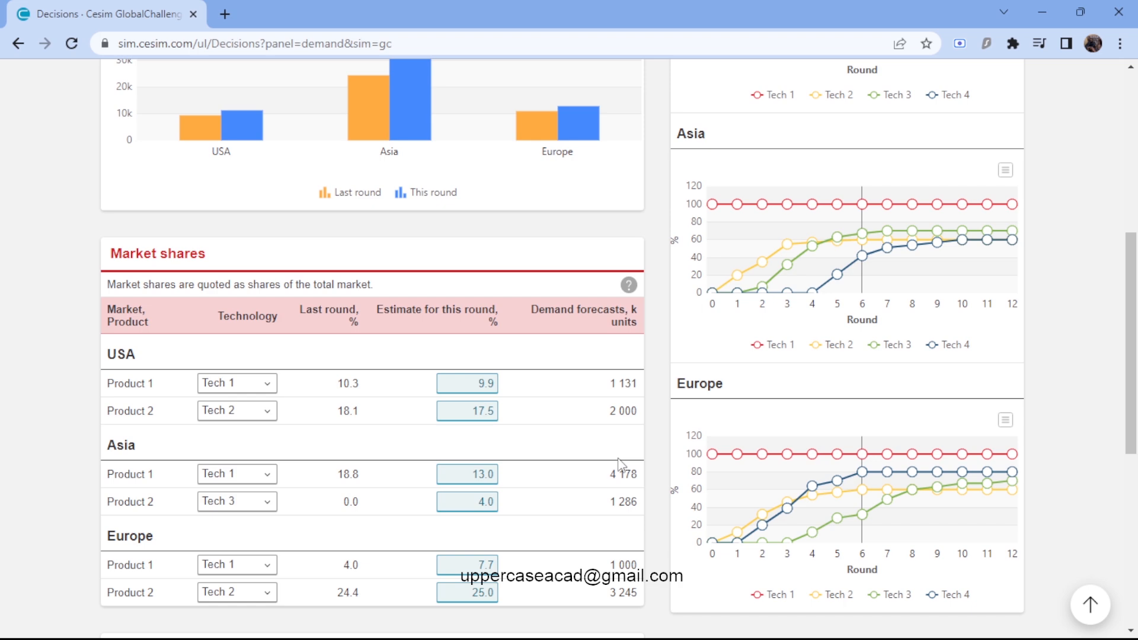
{"action": "scroll", "coordinate": [625, 466], "scroll_direction": "up", "scroll_amount": 7}
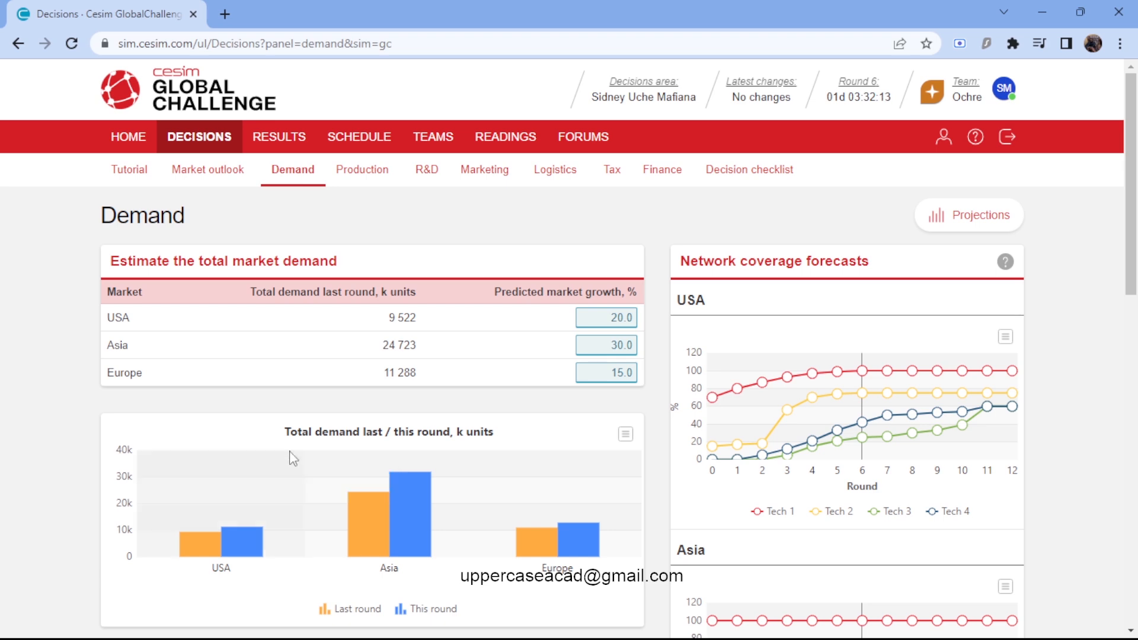
{"action": "scroll", "coordinate": [273, 422], "scroll_direction": "down", "scroll_amount": 7}
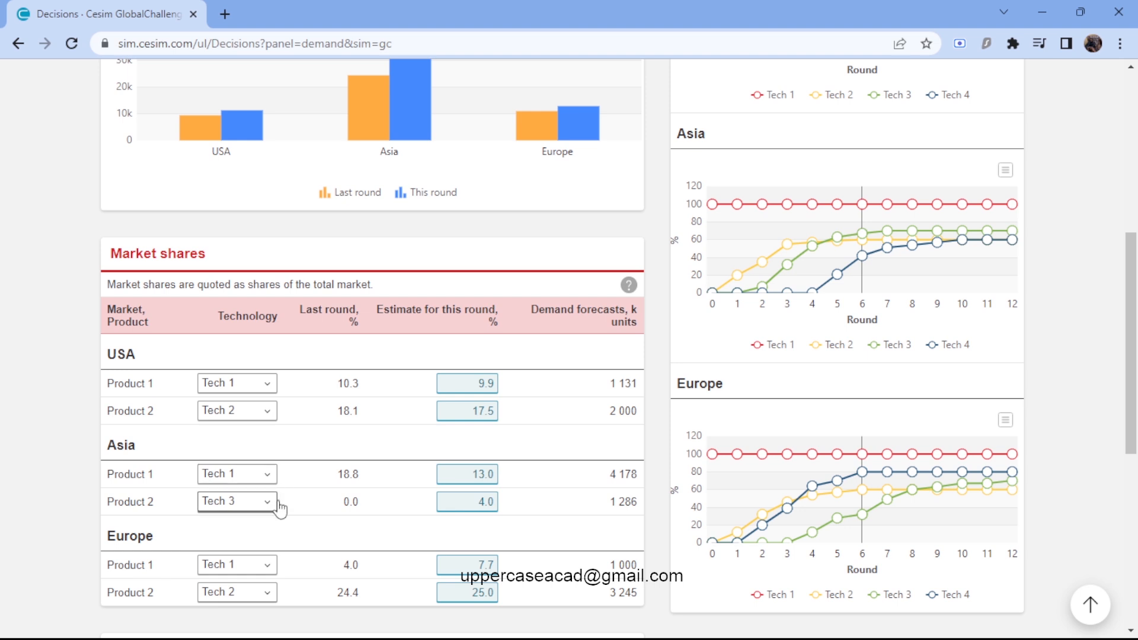
{"action": "scroll", "coordinate": [278, 508], "scroll_direction": "down", "scroll_amount": 1}
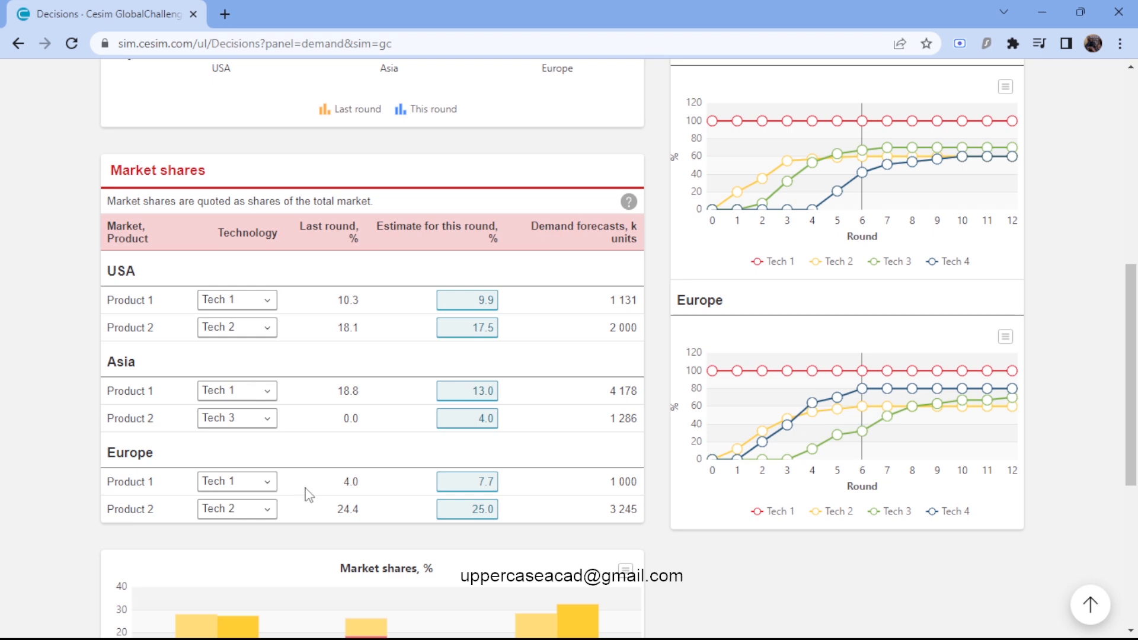
{"action": "scroll", "coordinate": [358, 501], "scroll_direction": "up", "scroll_amount": 1}
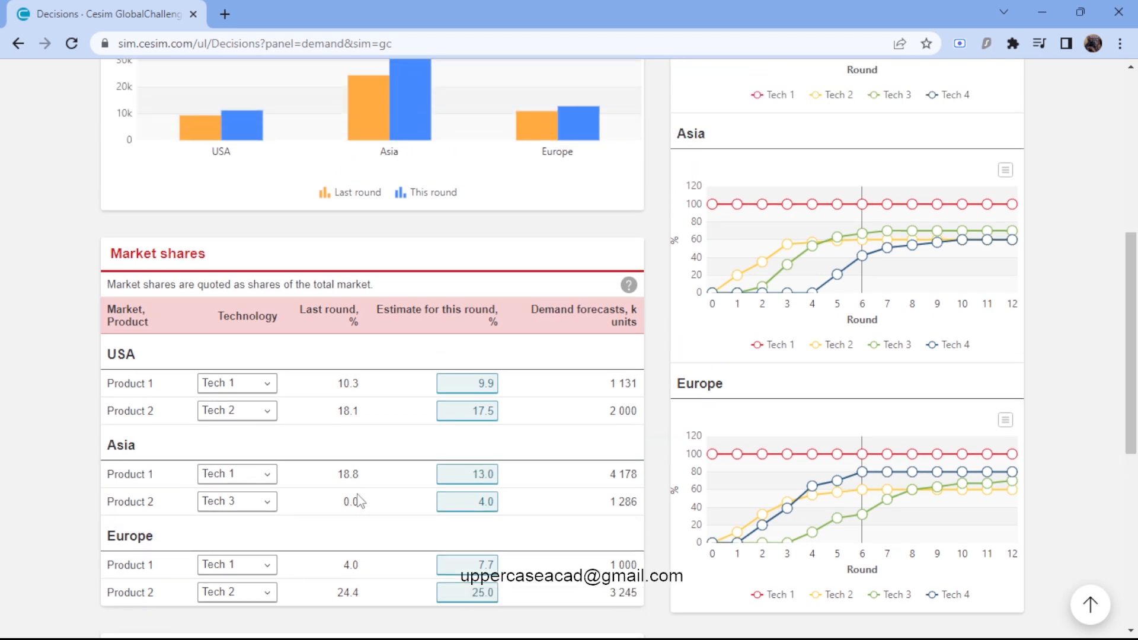
{"action": "scroll", "coordinate": [358, 501], "scroll_direction": "up", "scroll_amount": 5}
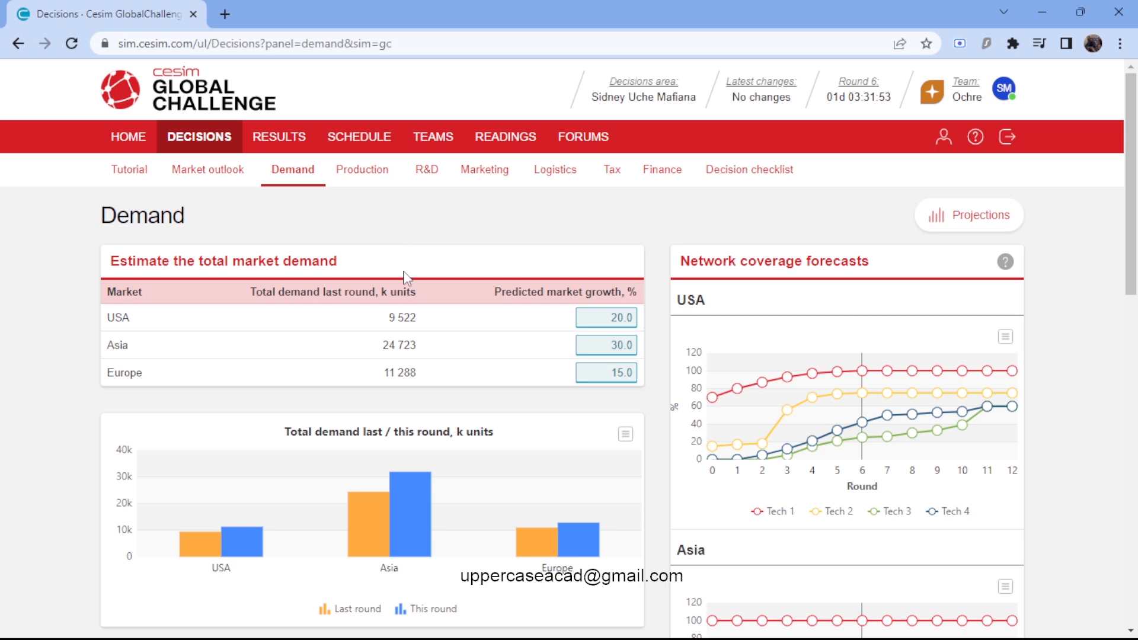
- On the R&D page, set this round's in-house development budget for Tech 1 to 22,000 k USD
{"action": "scroll", "coordinate": [405, 277], "scroll_direction": "down", "scroll_amount": 1}
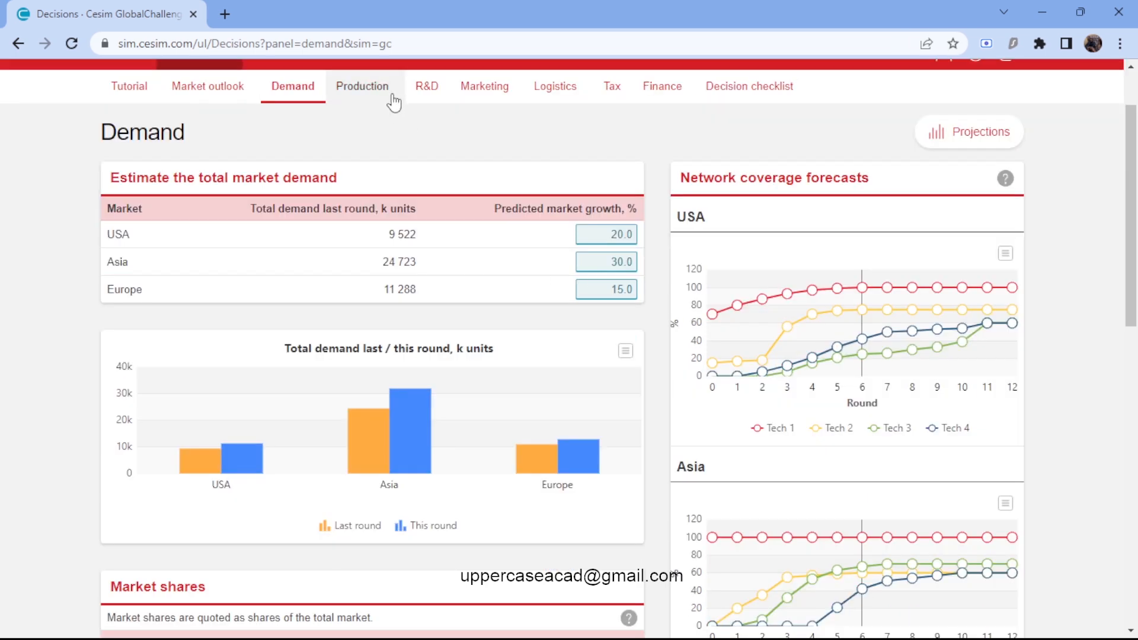
{"action": "left_click", "coordinate": [426, 88]}
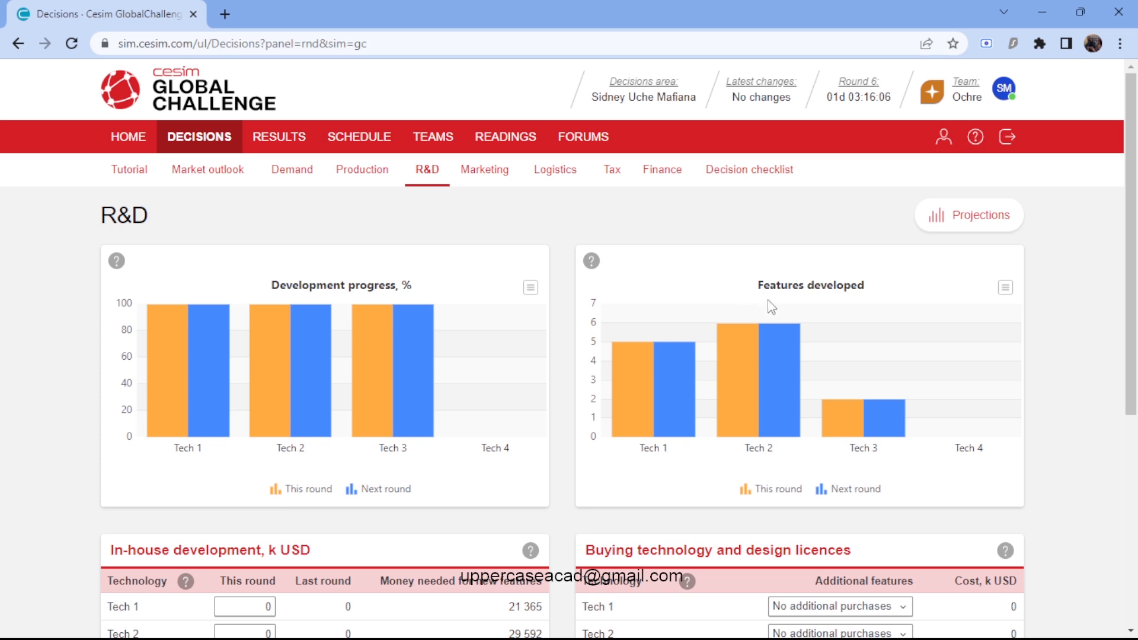
{"action": "scroll", "coordinate": [783, 315], "scroll_direction": "down", "scroll_amount": 2}
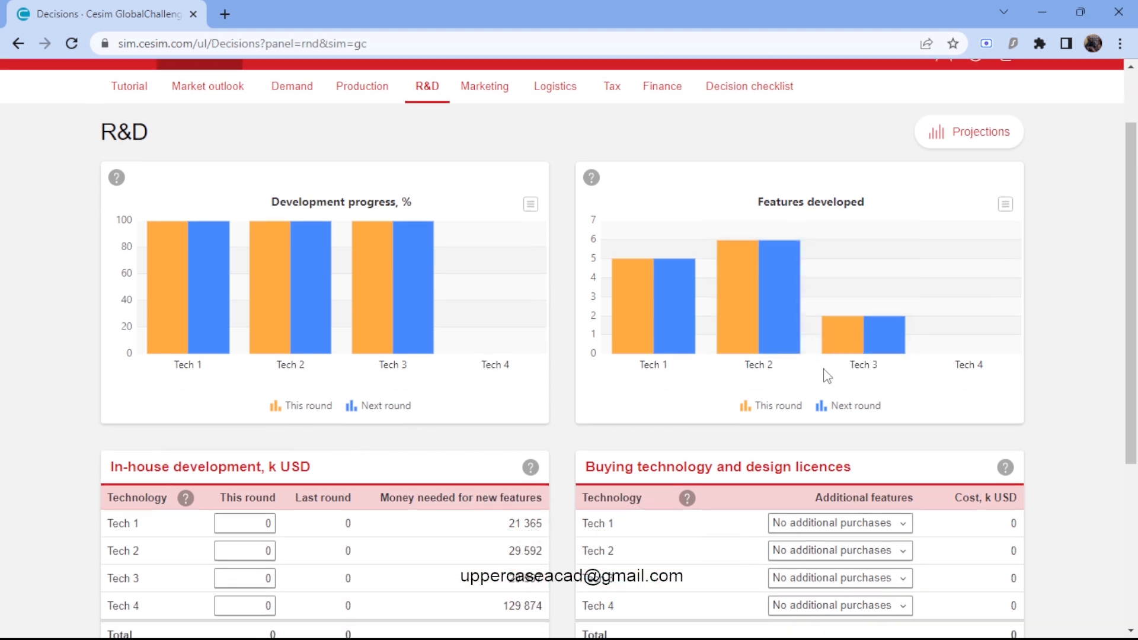
{"action": "scroll", "coordinate": [788, 368], "scroll_direction": "down", "scroll_amount": 2}
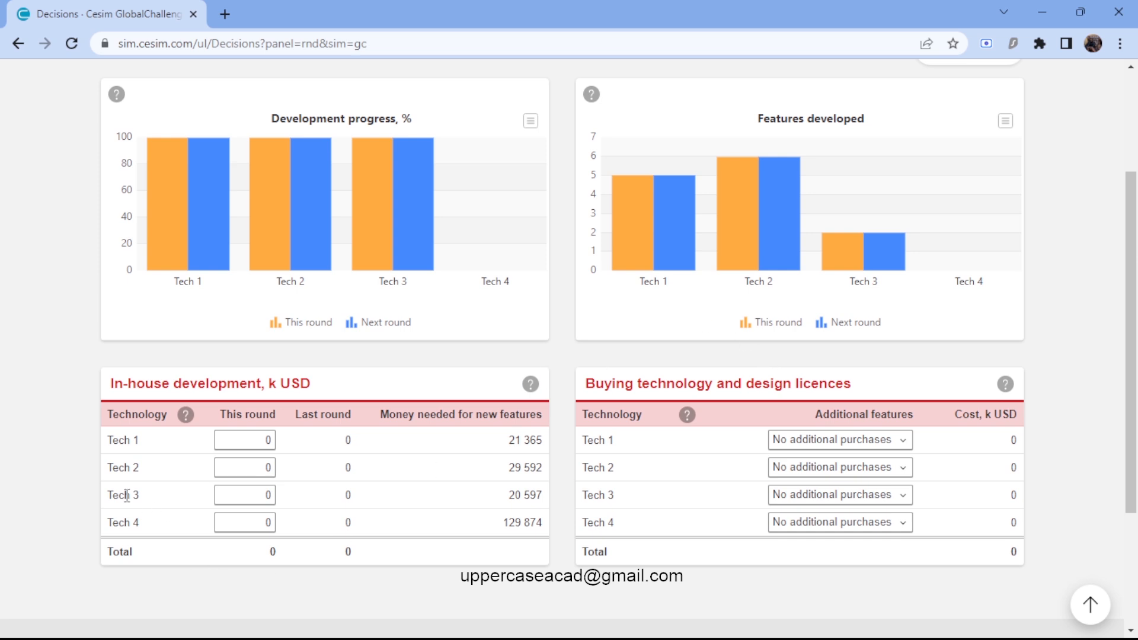
{"action": "left_click", "coordinate": [255, 437]}
{"action": "type", "text": "22000"}
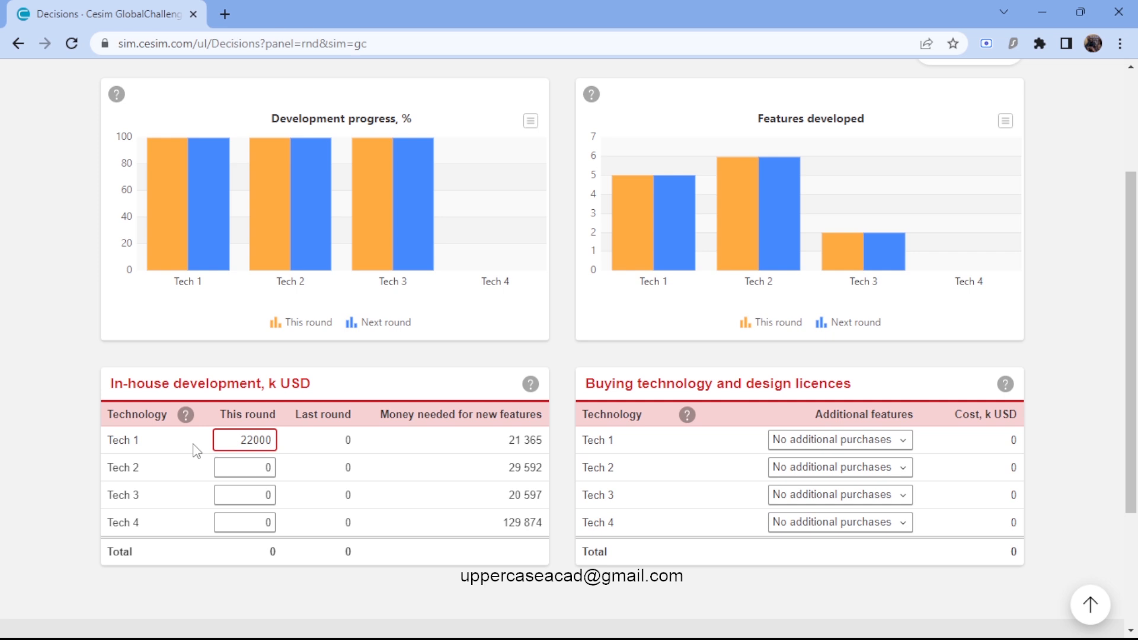
- Set this round's in-house development budget for Tech 2 to 30,000 k USD
{"action": "scroll", "coordinate": [191, 453], "scroll_direction": "down", "scroll_amount": 2}
{"action": "left_click", "coordinate": [234, 384]}
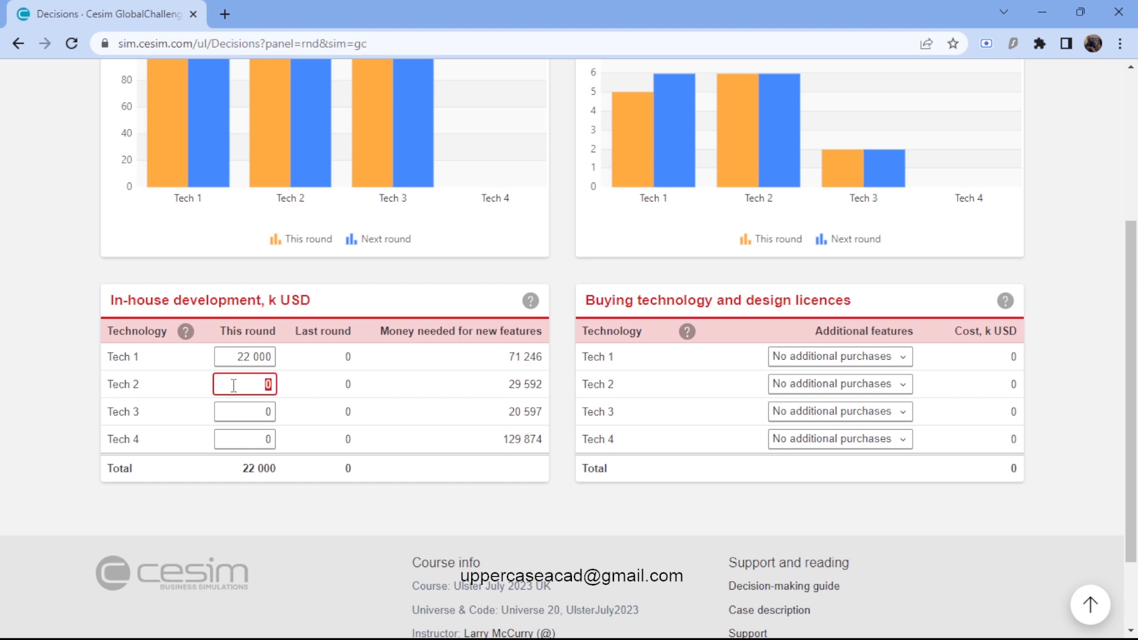
{"action": "left_click", "coordinate": [252, 388]}
{"action": "type", "text": "30000"}
{"action": "key", "text": "BackSpace"}
{"action": "left_click", "coordinate": [308, 379]}
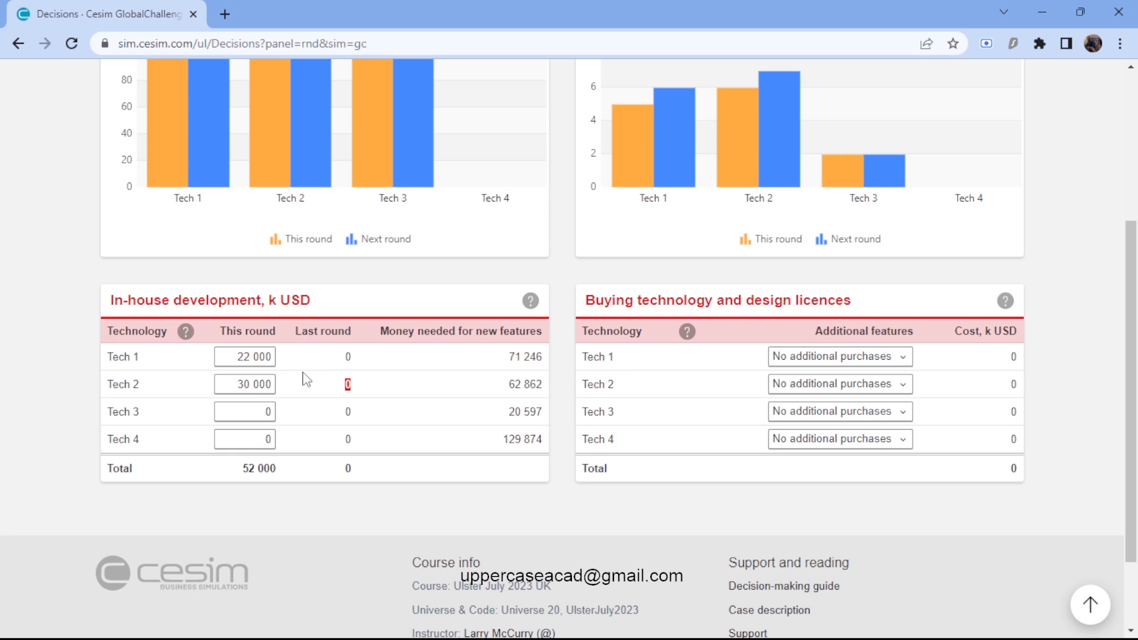
- Set this round's in-house development budget for Tech 3 to 21,000 k USD
{"action": "scroll", "coordinate": [296, 406], "scroll_direction": "down", "scroll_amount": 1}
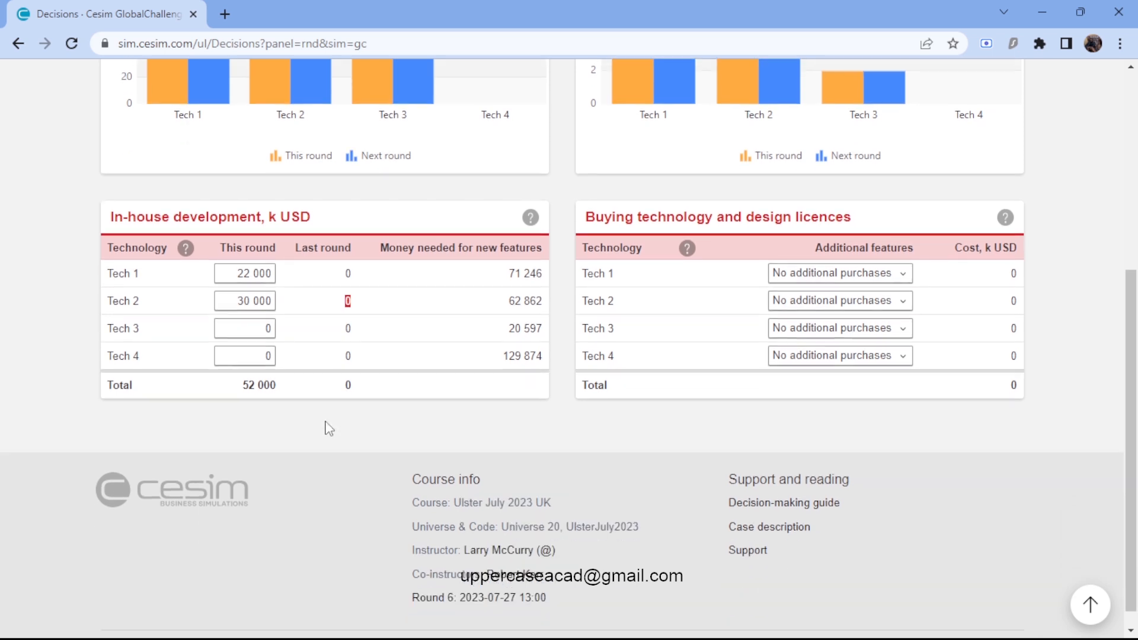
{"action": "double_click", "coordinate": [265, 328]}
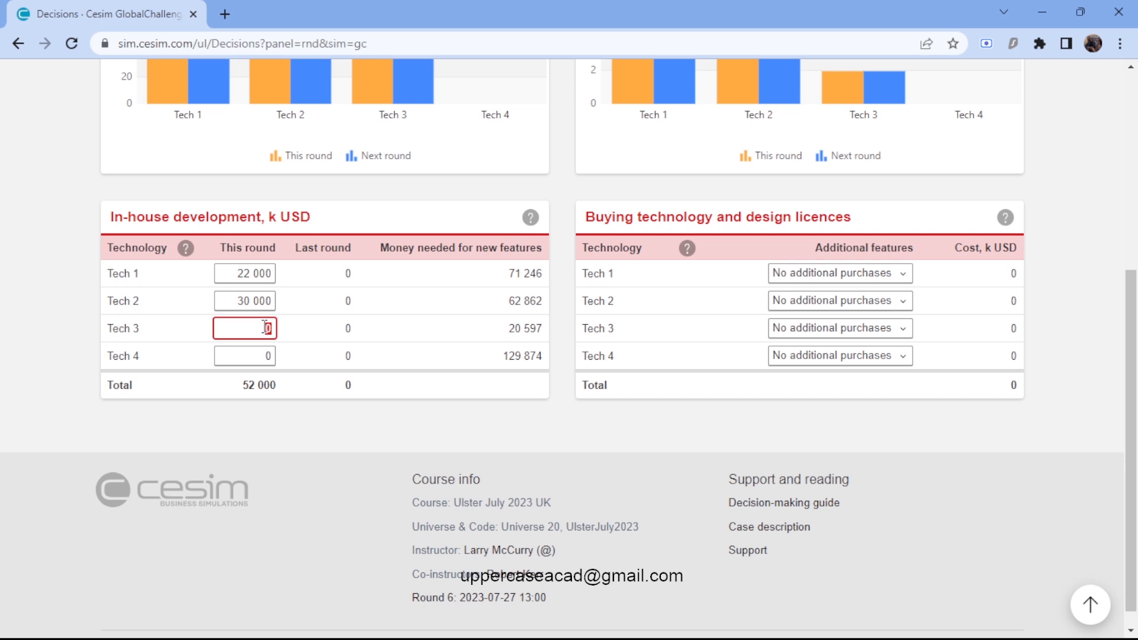
{"action": "left_click", "coordinate": [265, 328]}
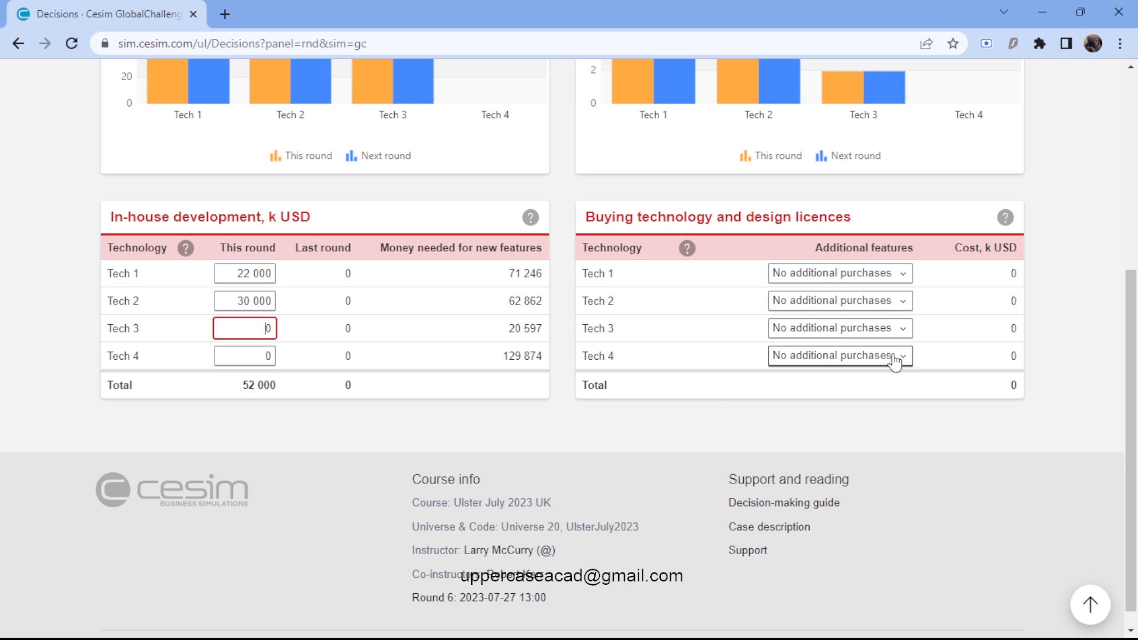
{"action": "double_click", "coordinate": [256, 322]}
{"action": "type", "text": "21000"}
{"action": "left_click", "coordinate": [358, 374]}
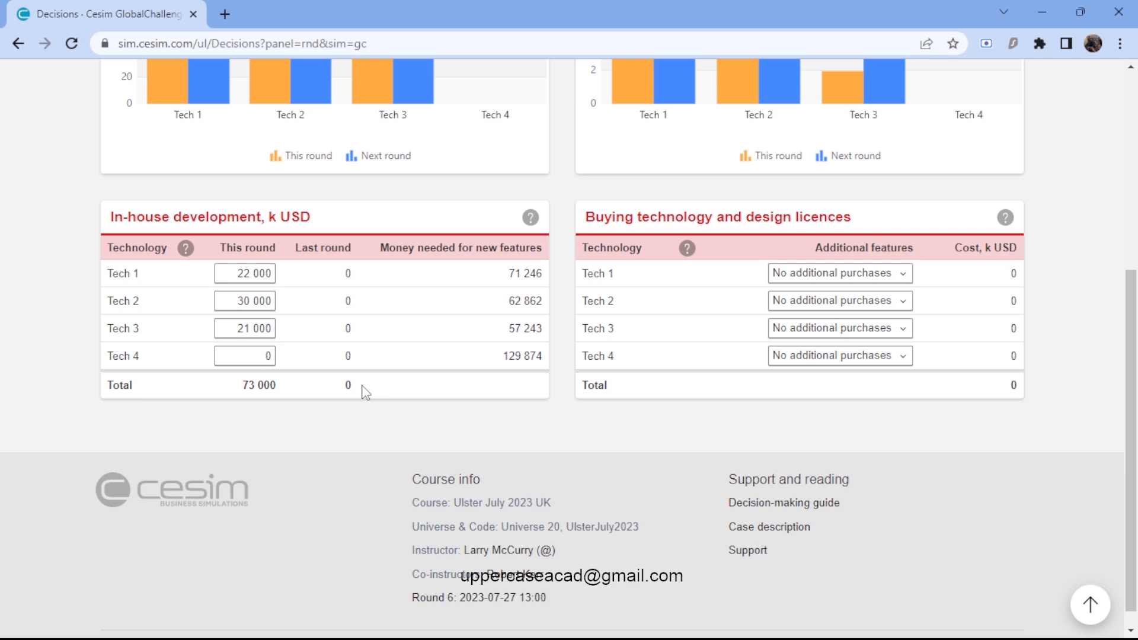
- Buy 2 additional features for Tech 3 under technology and design licences
{"action": "left_click", "coordinate": [868, 336]}
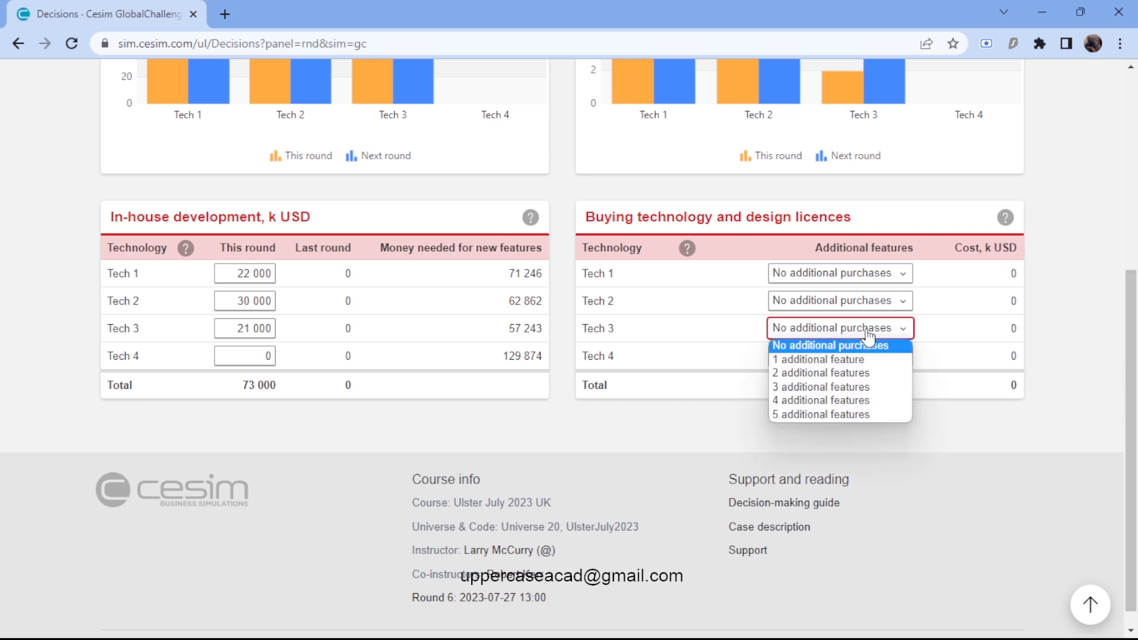
{"action": "left_click", "coordinate": [846, 374]}
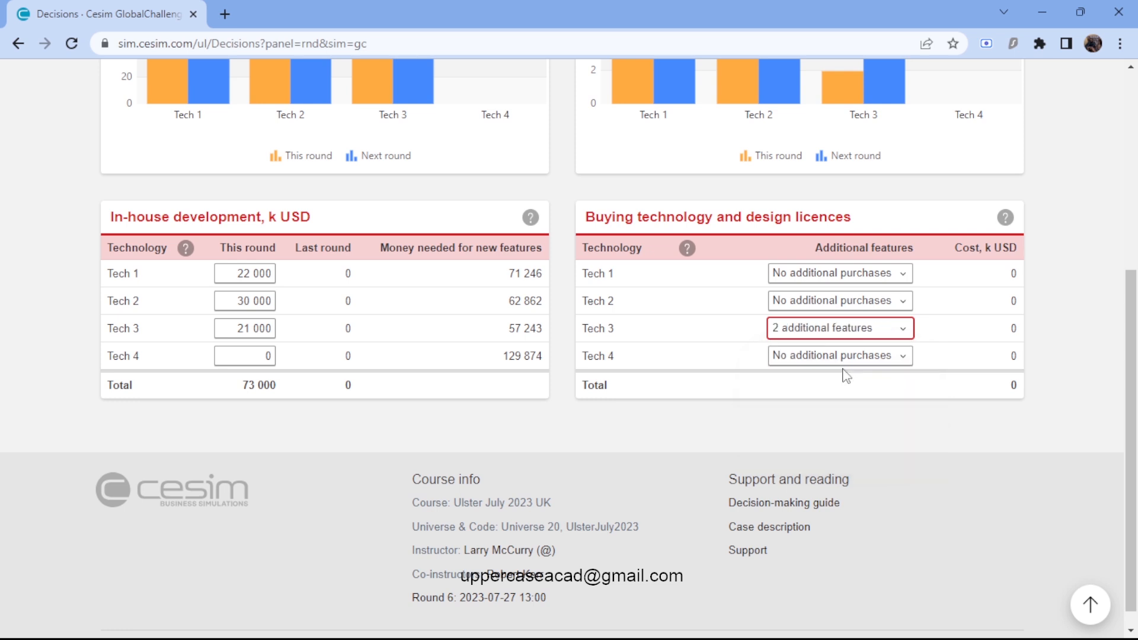
{"action": "left_click", "coordinate": [863, 337]}
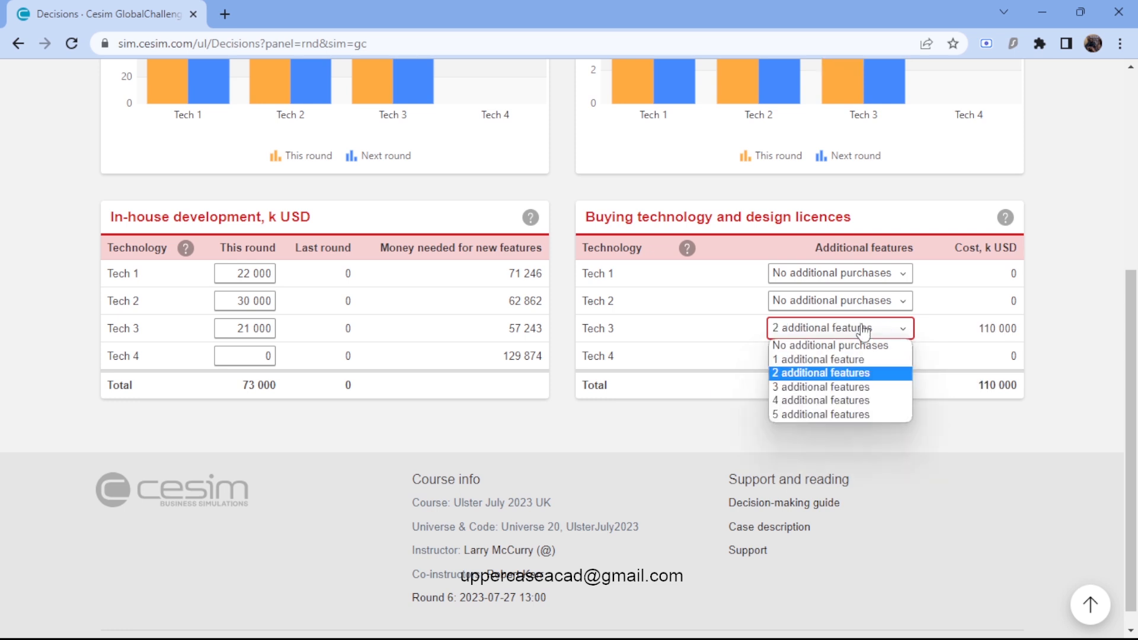
{"action": "scroll", "coordinate": [730, 492], "scroll_direction": "up", "scroll_amount": 1}
{"action": "left_click", "coordinate": [710, 519]}
{"action": "scroll", "coordinate": [673, 488], "scroll_direction": "down", "scroll_amount": 1}
{"action": "scroll", "coordinate": [676, 480], "scroll_direction": "up", "scroll_amount": 1}
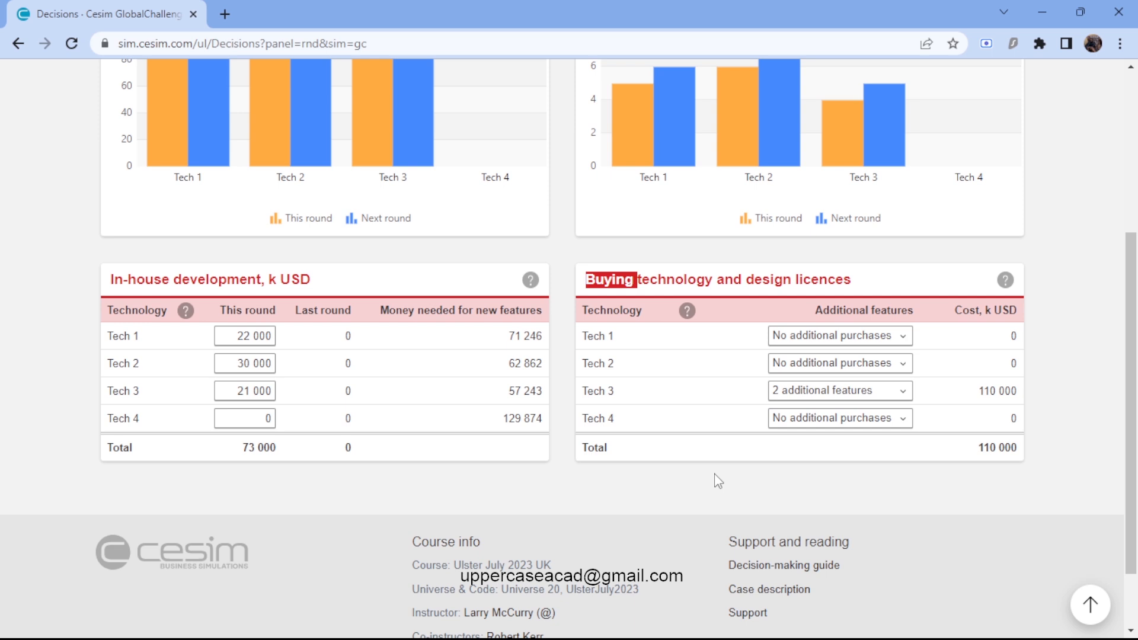
{"action": "mouse_move", "coordinate": [810, 639]}
{"action": "left_click", "coordinate": [714, 460]}
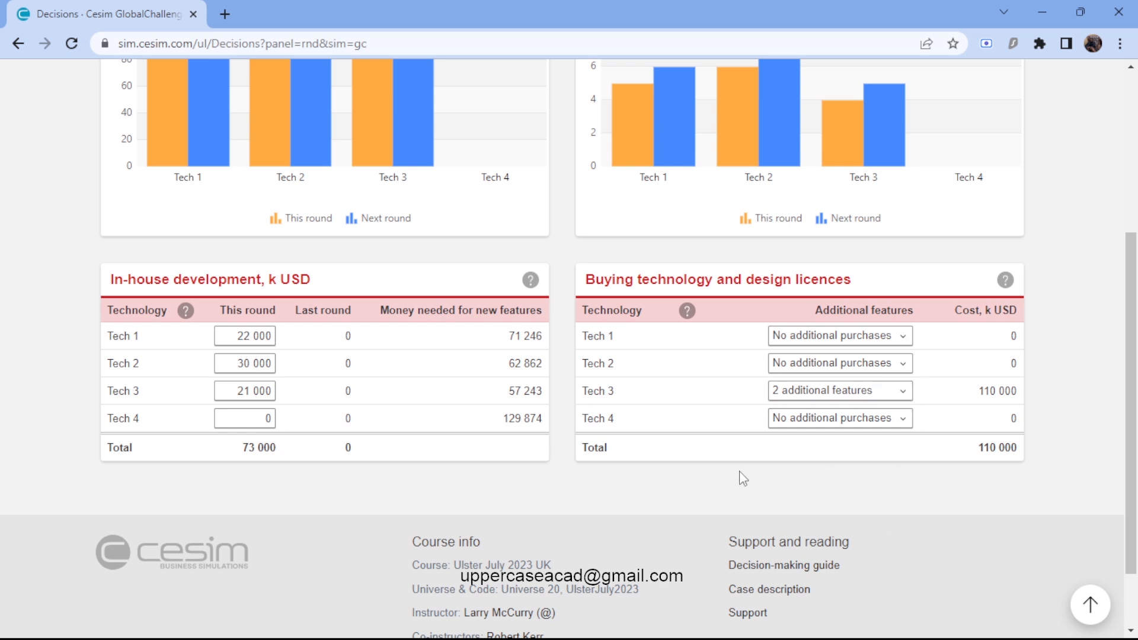
{"action": "scroll", "coordinate": [743, 478], "scroll_direction": "up", "scroll_amount": 2}
{"action": "scroll", "coordinate": [738, 477], "scroll_direction": "up", "scroll_amount": 3}
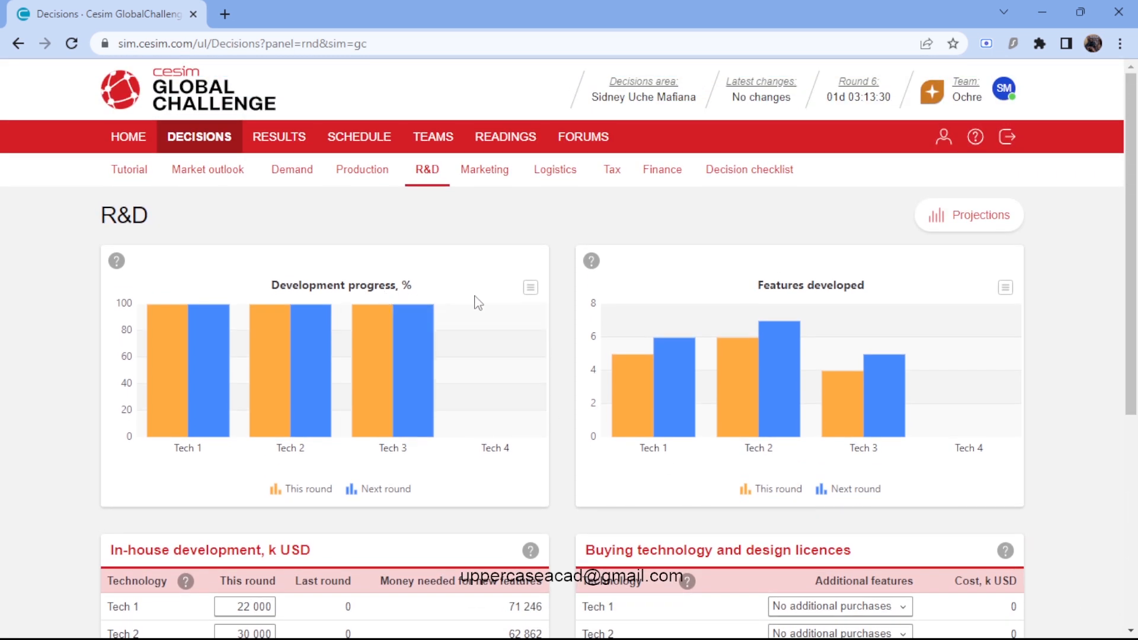
- Review the USA and Asia production plan, covering line technologies, capacity allocation, unit costs, capacity and contract manufacturing
{"action": "left_click", "coordinate": [402, 183]}
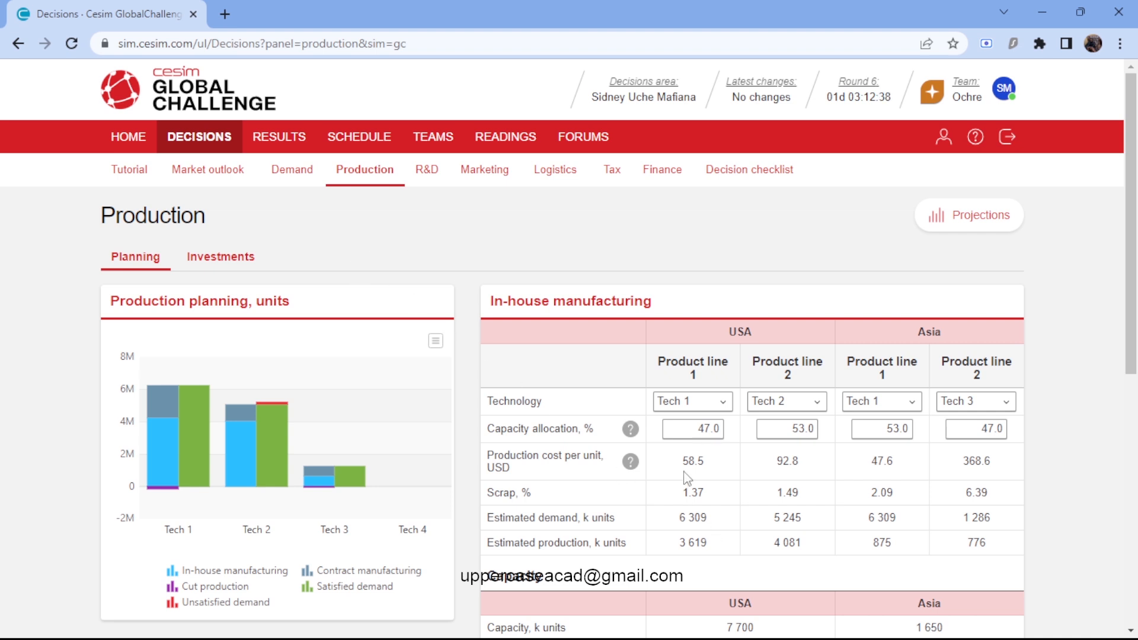
{"action": "left_click", "coordinate": [688, 430]}
{"action": "left_click", "coordinate": [783, 432]}
{"action": "double_click", "coordinate": [783, 431]}
{"action": "left_click", "coordinate": [783, 432]}
{"action": "scroll", "coordinate": [783, 432], "scroll_direction": "down", "scroll_amount": 1}
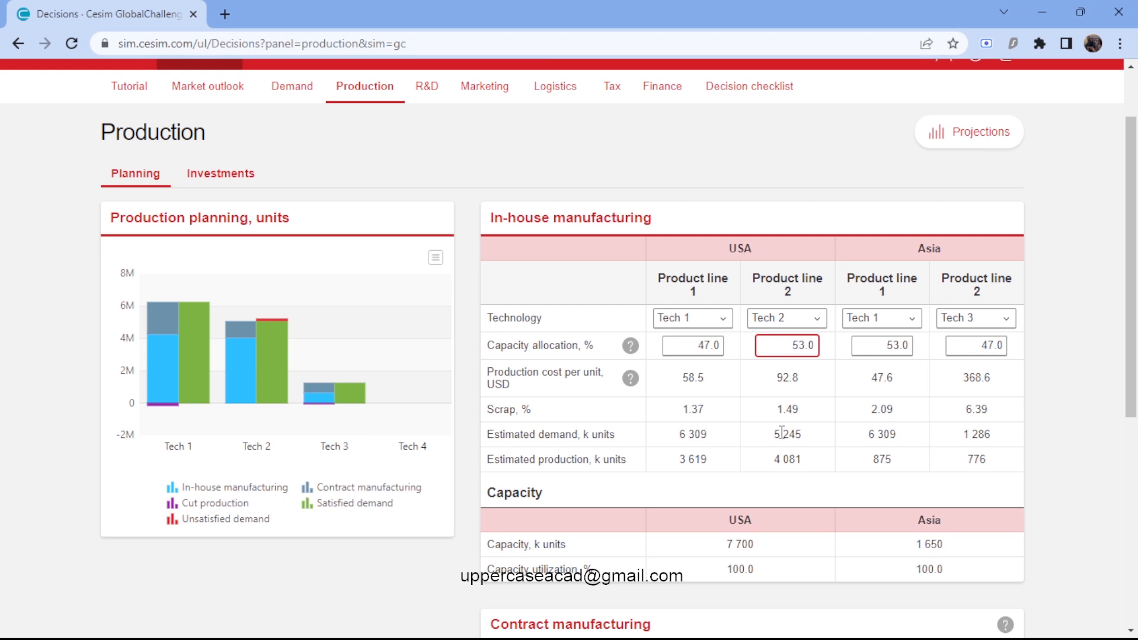
{"action": "scroll", "coordinate": [783, 432], "scroll_direction": "down", "scroll_amount": 2}
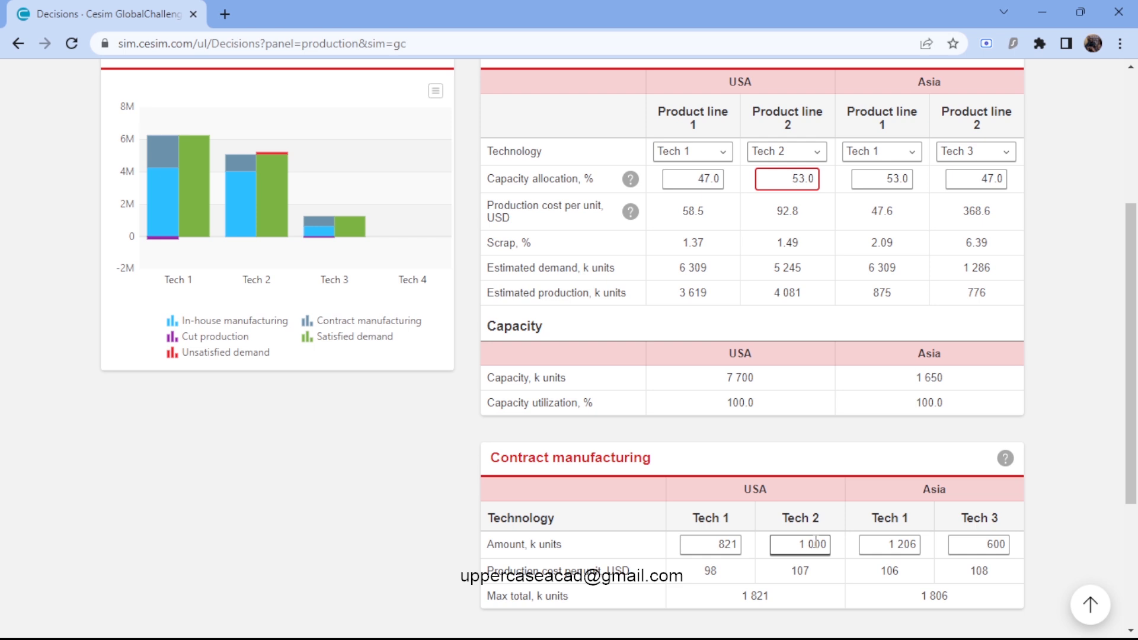
{"action": "scroll", "coordinate": [814, 539], "scroll_direction": "up", "scroll_amount": 5}
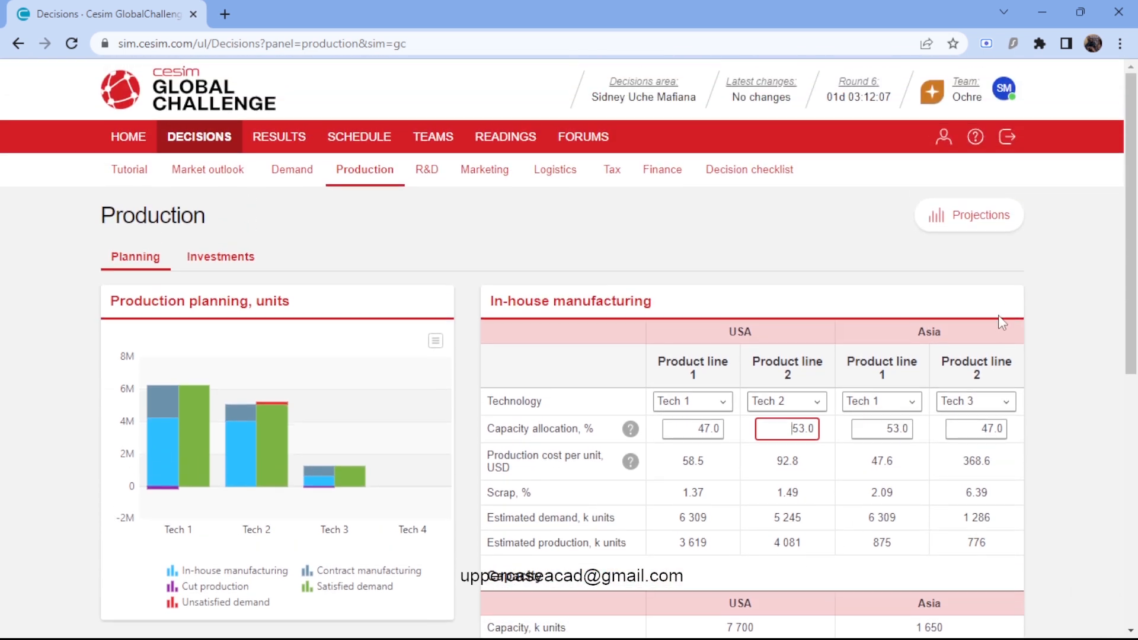
{"action": "left_click", "coordinate": [960, 333]}
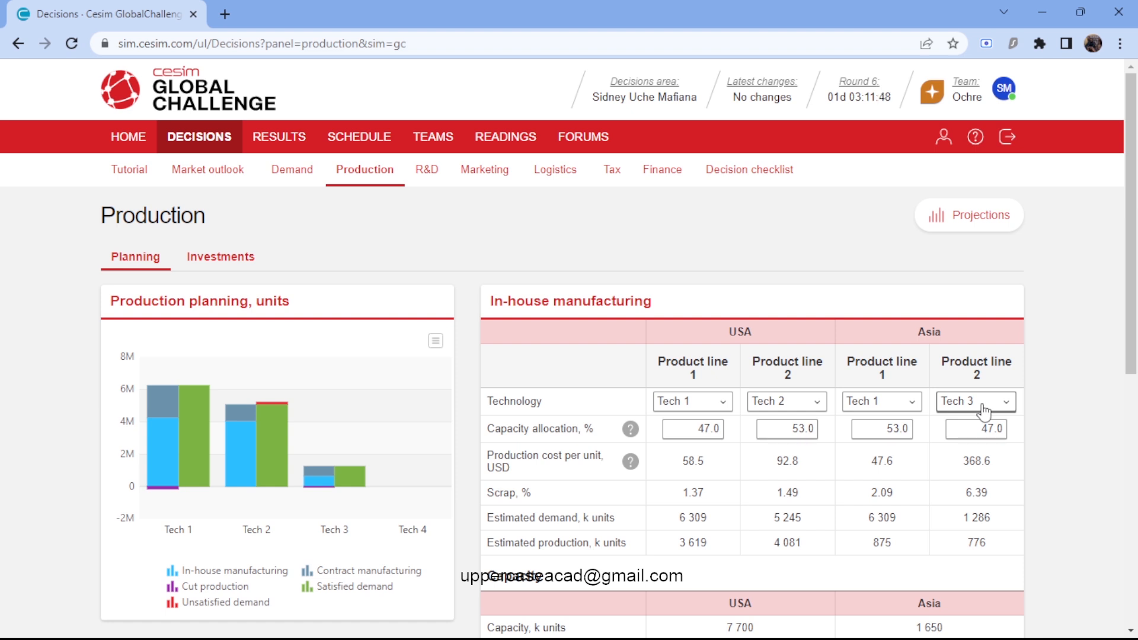
{"action": "scroll", "coordinate": [984, 409], "scroll_direction": "down", "scroll_amount": 2}
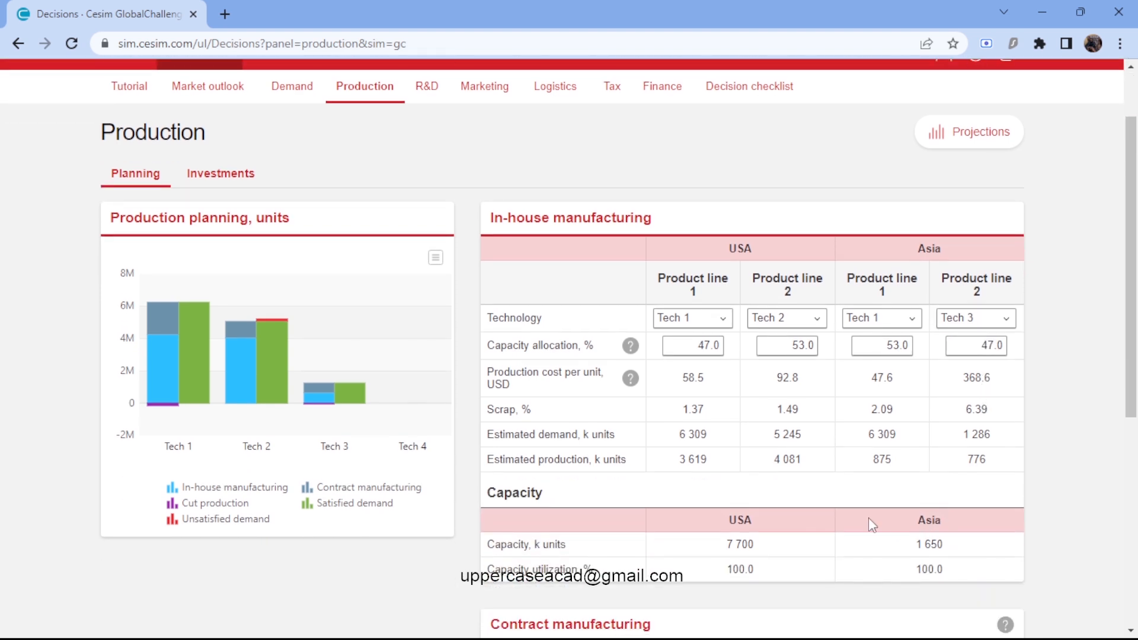
{"action": "scroll", "coordinate": [872, 525], "scroll_direction": "down", "scroll_amount": 4}
{"action": "left_click", "coordinate": [894, 466]}
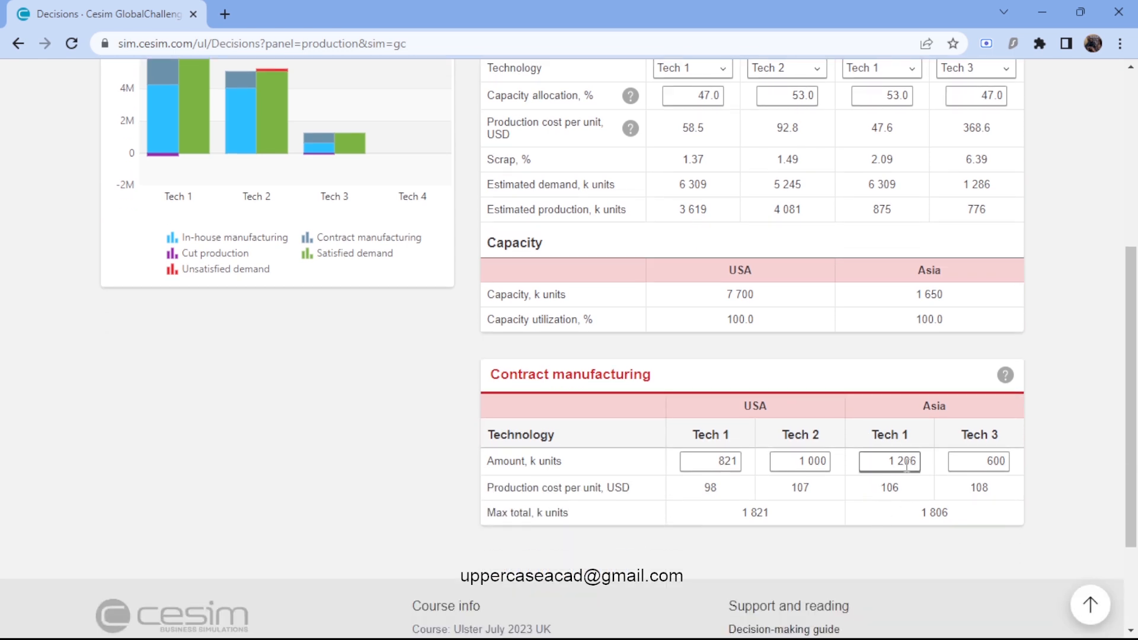
{"action": "left_click", "coordinate": [905, 465]}
{"action": "key", "text": "BackSpace"}
{"action": "type", "text": "6"}
{"action": "key", "text": "BackSpace"}
{"action": "type", "text": "0"}
{"action": "left_click", "coordinate": [984, 466]}
- Examine the production investments, comparing demand estimates through Round 8 with capacity, new plants, construction status and payments
{"action": "scroll", "coordinate": [1002, 505], "scroll_direction": "up", "scroll_amount": 2}
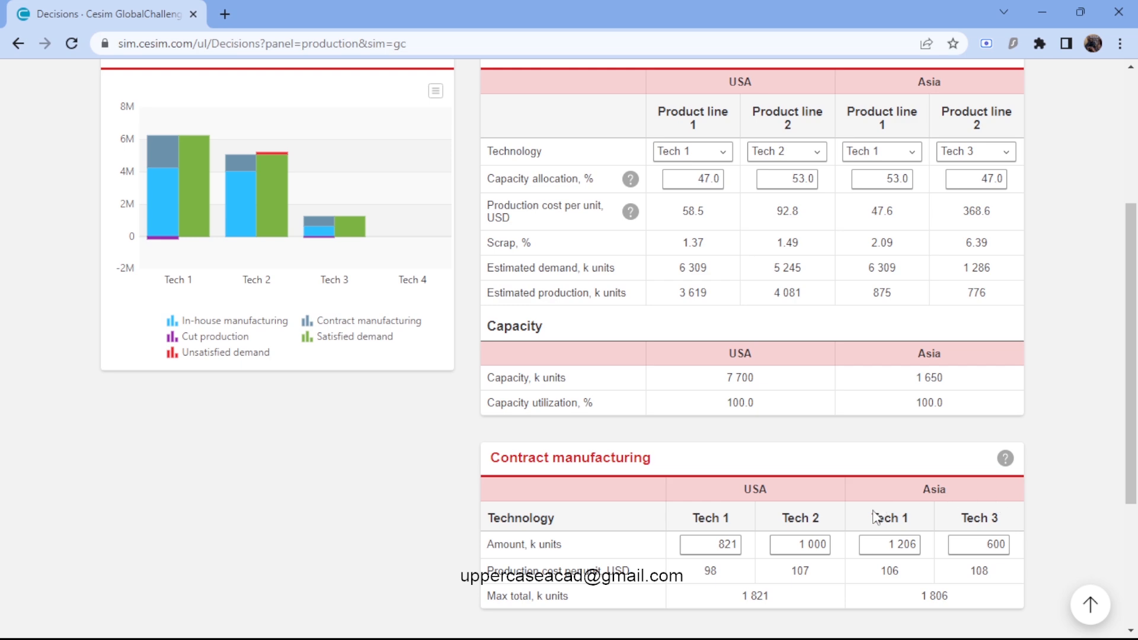
{"action": "scroll", "coordinate": [875, 517], "scroll_direction": "up", "scroll_amount": 5}
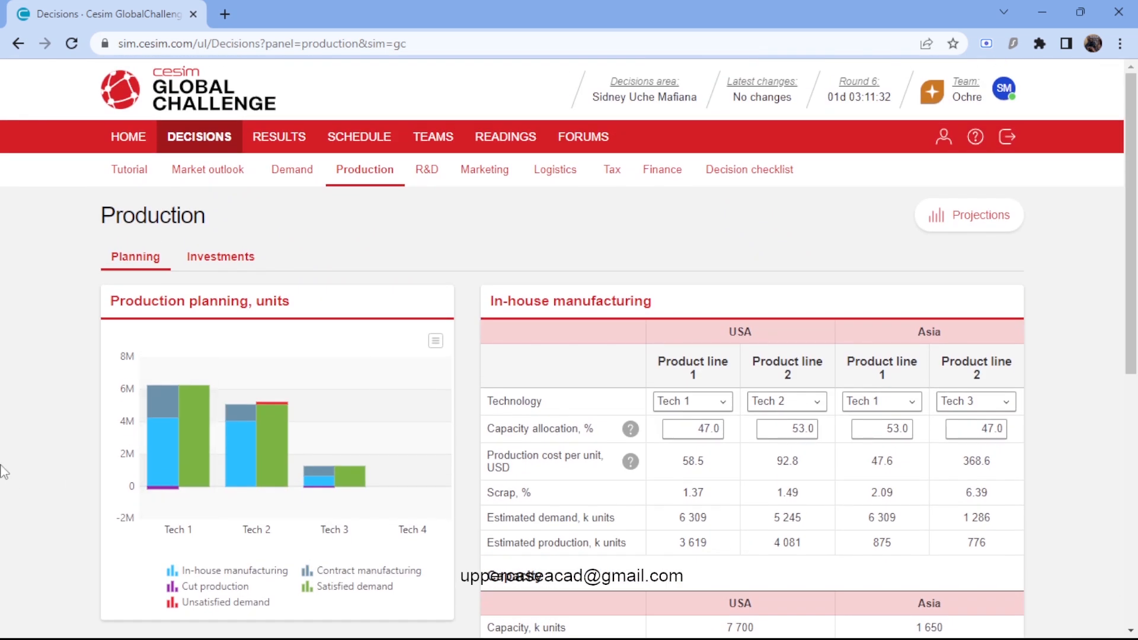
{"action": "left_click", "coordinate": [243, 265]}
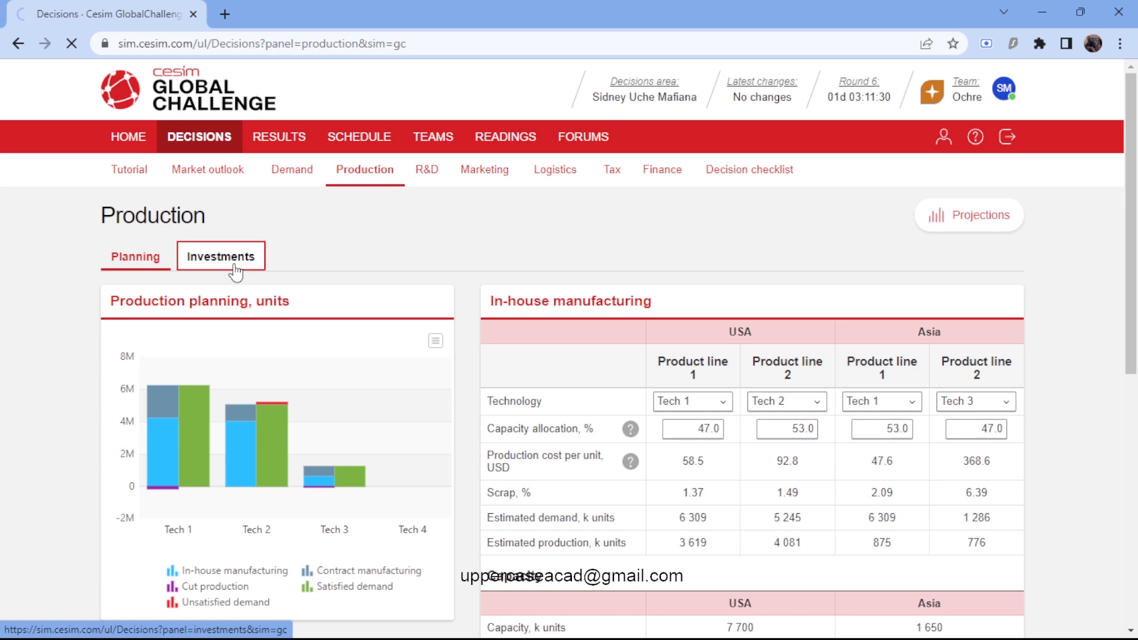
{"action": "scroll", "coordinate": [738, 246], "scroll_direction": "down", "scroll_amount": 3}
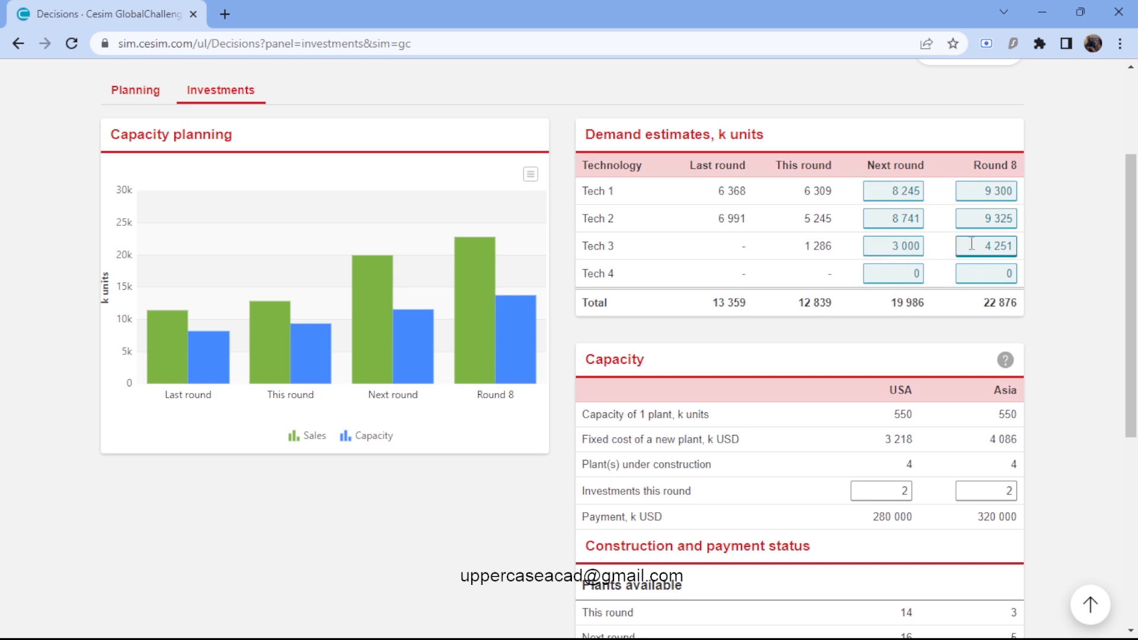
{"action": "scroll", "coordinate": [974, 250], "scroll_direction": "down", "scroll_amount": 2}
{"action": "scroll", "coordinate": [951, 279], "scroll_direction": "down", "scroll_amount": 2}
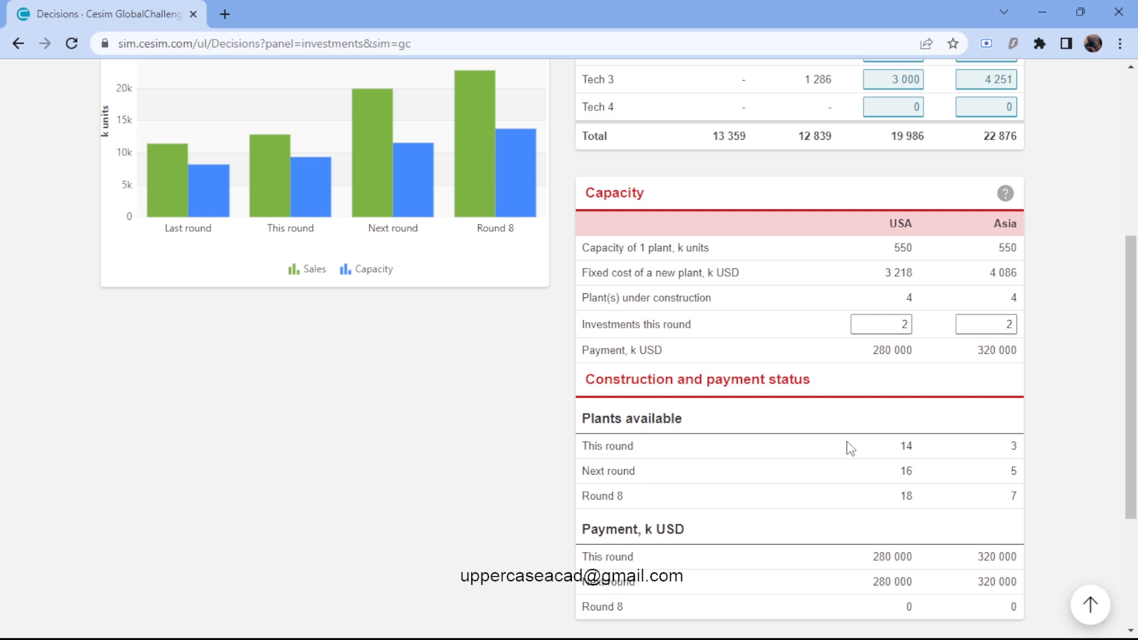
{"action": "scroll", "coordinate": [867, 477], "scroll_direction": "up", "scroll_amount": 4}
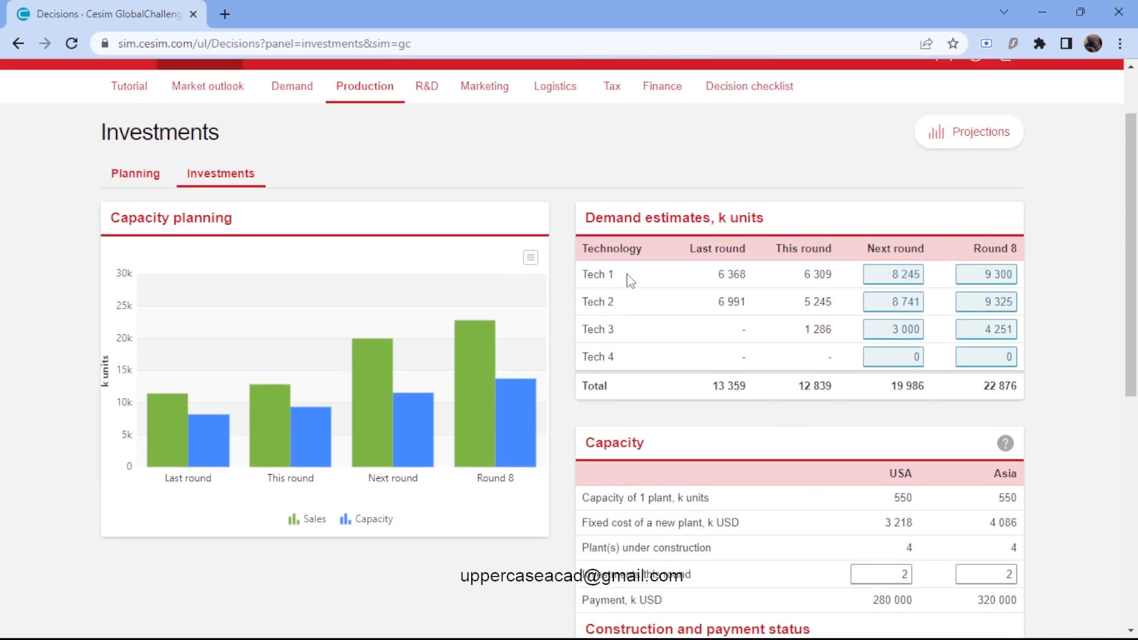
{"action": "scroll", "coordinate": [564, 289], "scroll_direction": "down", "scroll_amount": 1}
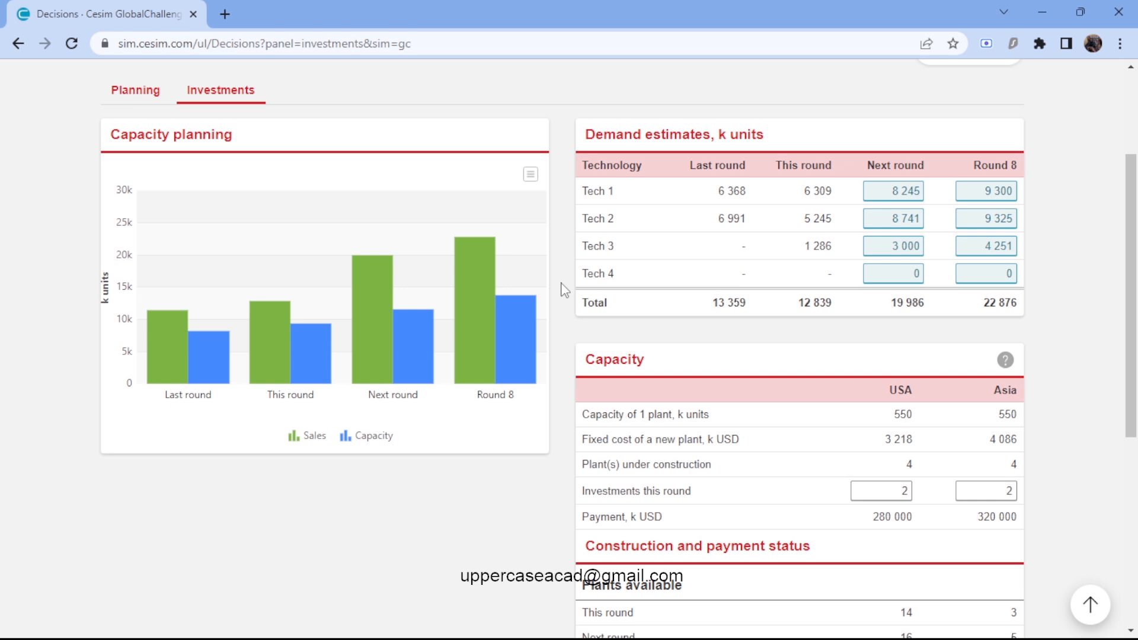
{"action": "scroll", "coordinate": [374, 344], "scroll_direction": "up", "scroll_amount": 2}
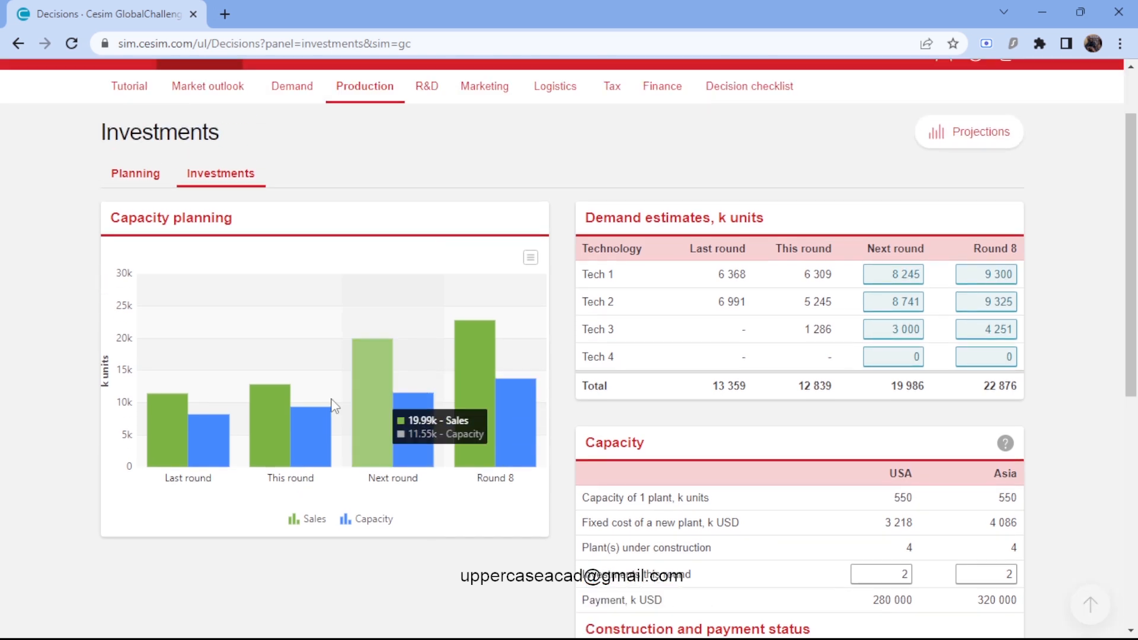
- Leave the decision pages and open the Round 5 industry overview in the results
{"action": "left_click", "coordinate": [147, 175]}
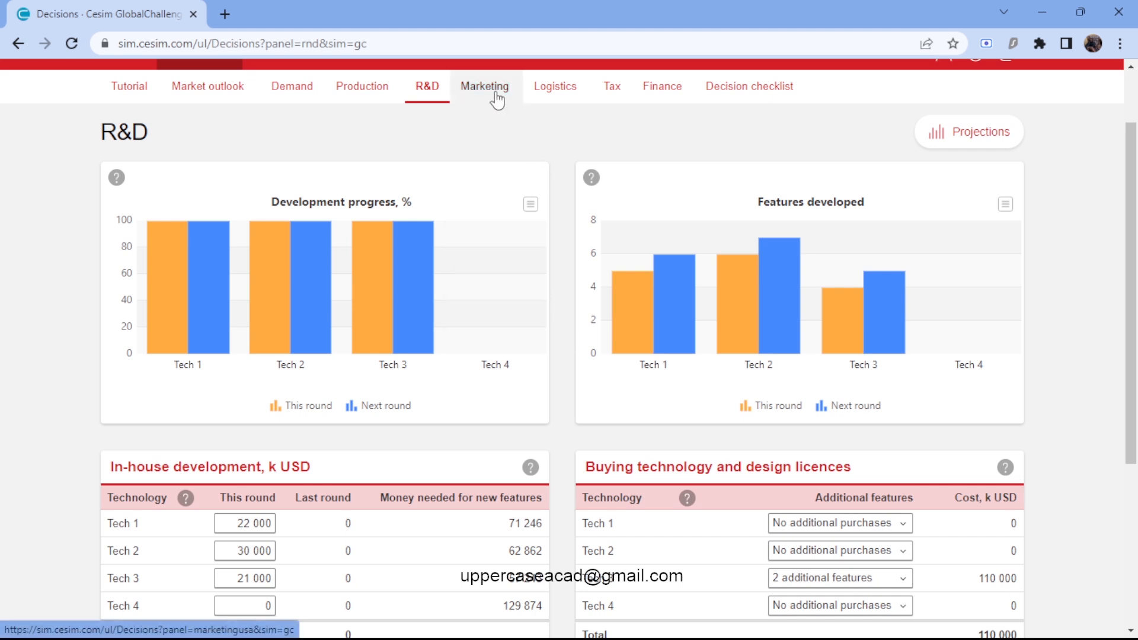
{"action": "scroll", "coordinate": [477, 216], "scroll_direction": "up", "scroll_amount": 2}
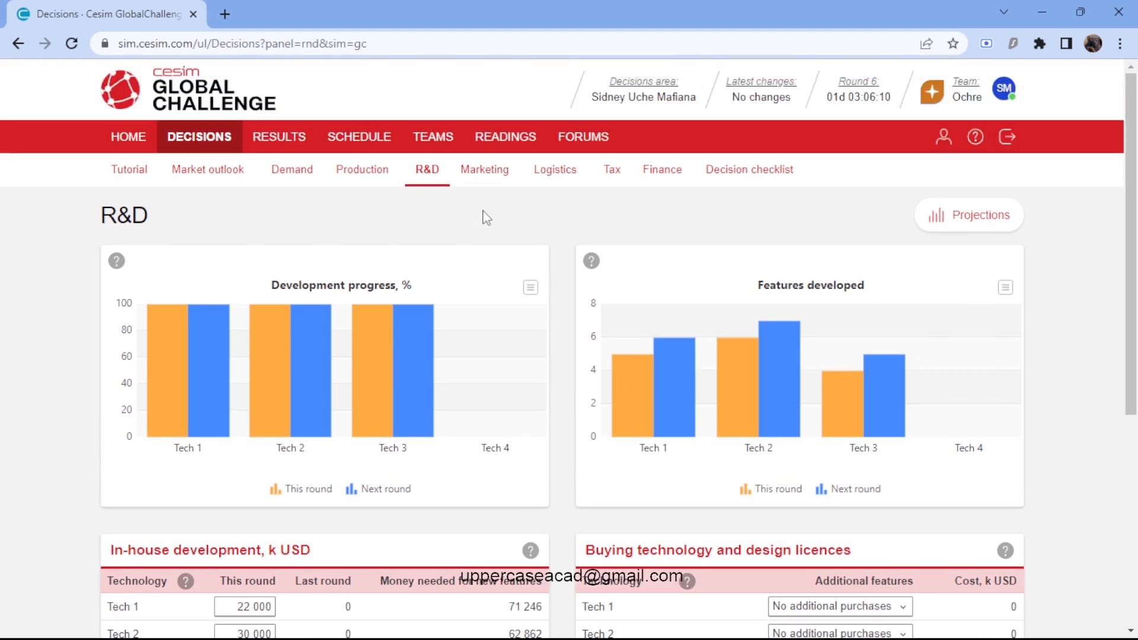
{"action": "left_click", "coordinate": [274, 139]}
{"action": "scroll", "coordinate": [433, 143], "scroll_direction": "down", "scroll_amount": 2}
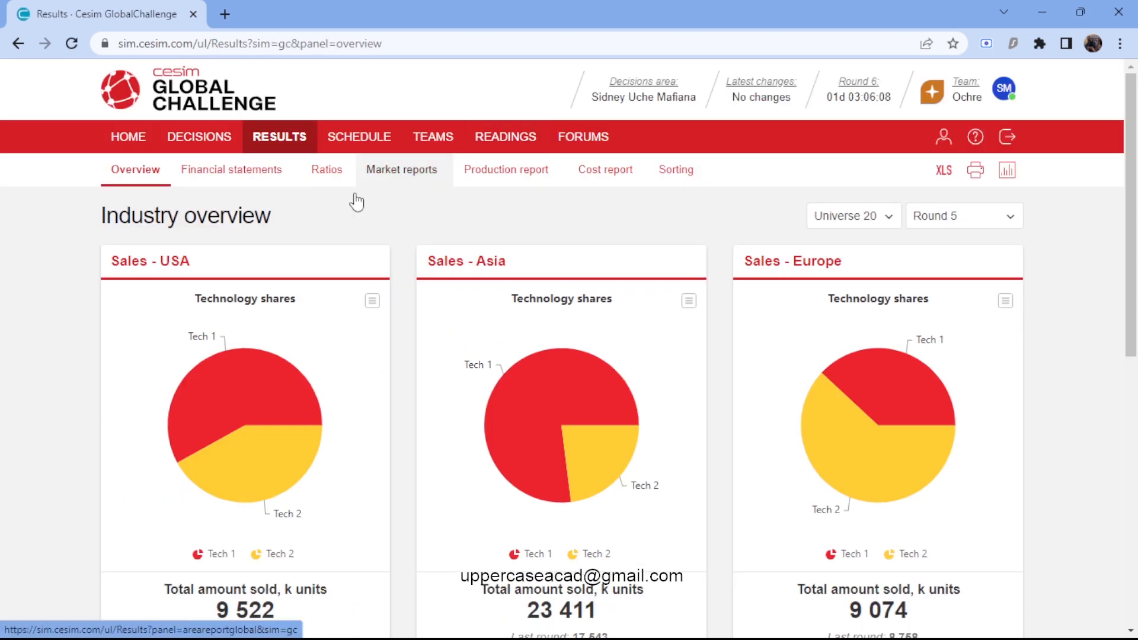
- Review the Round 5 USA market report, comparing the teams' market shares, selling prices, offered features, sales and demand for each technology
{"action": "left_click", "coordinate": [402, 173]}
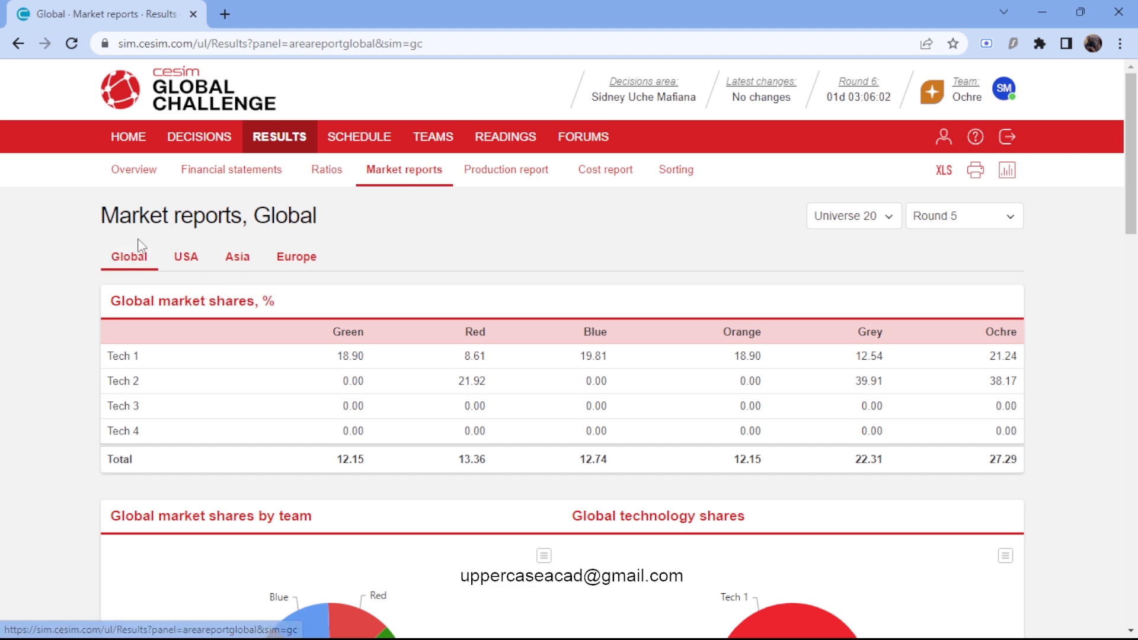
{"action": "left_click", "coordinate": [186, 259]}
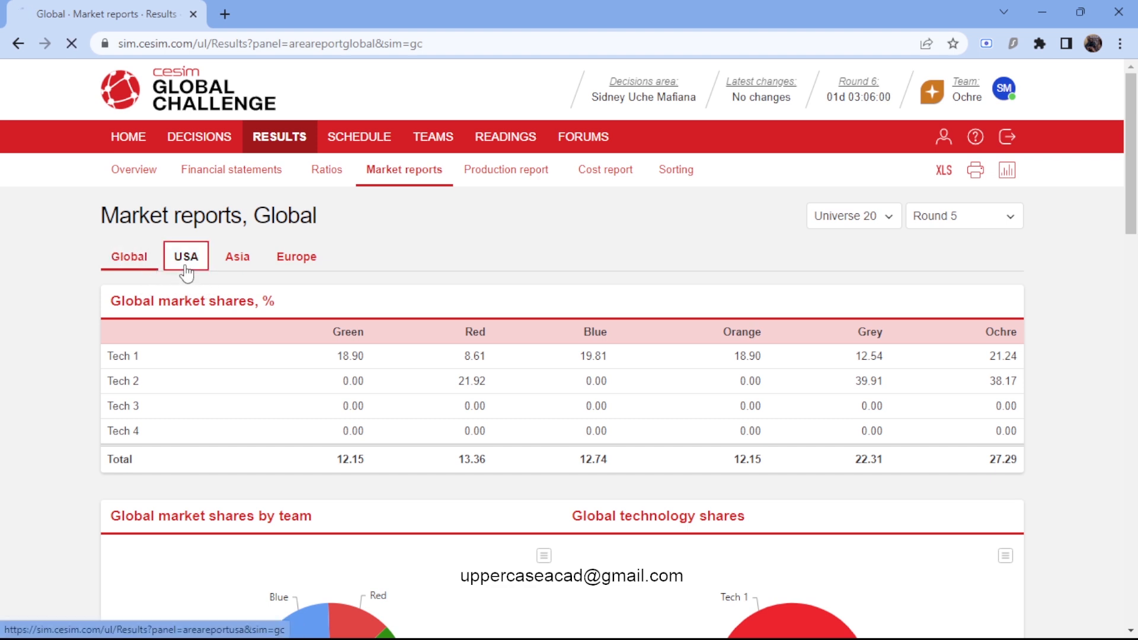
{"action": "scroll", "coordinate": [891, 330], "scroll_direction": "down", "scroll_amount": 1}
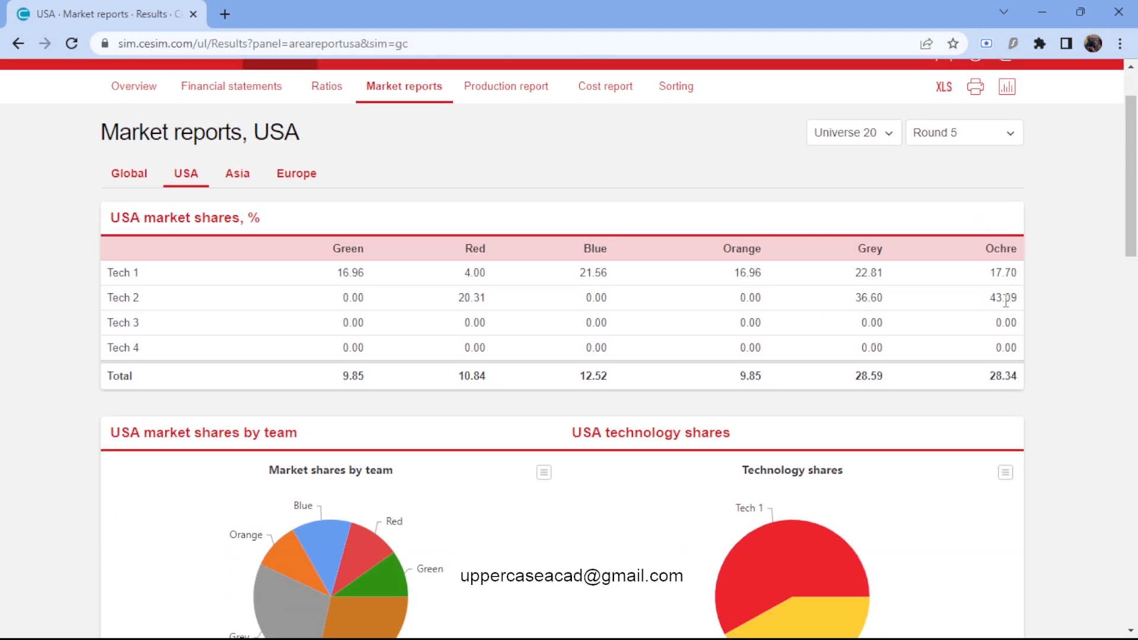
{"action": "scroll", "coordinate": [852, 368], "scroll_direction": "down", "scroll_amount": 13}
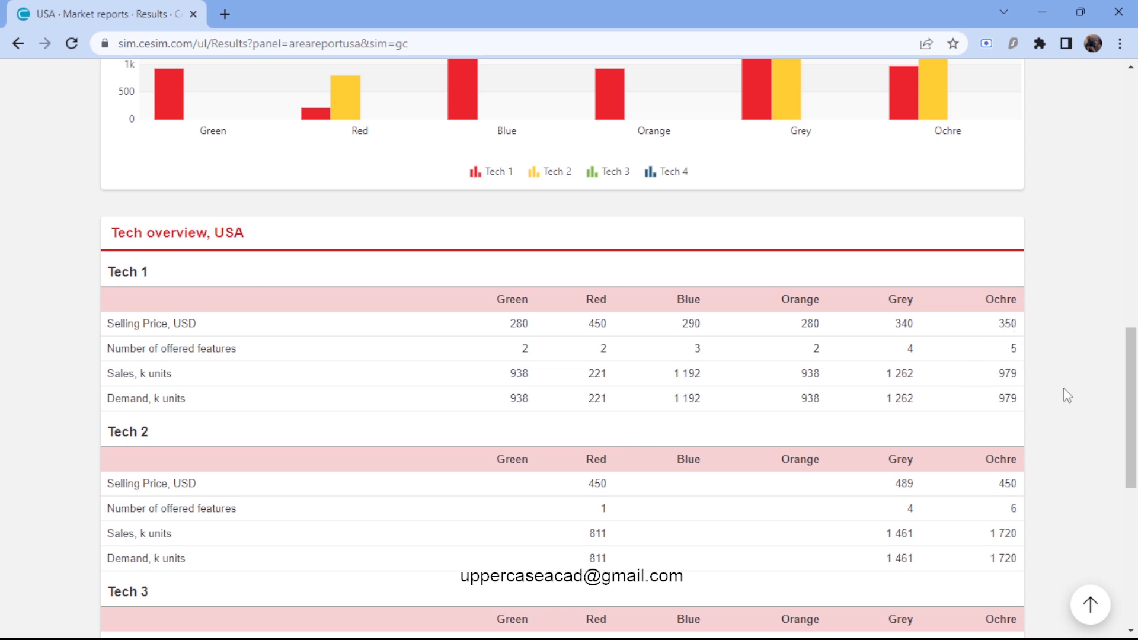
{"action": "scroll", "coordinate": [496, 292], "scroll_direction": "up", "scroll_amount": 7}
{"action": "scroll", "coordinate": [283, 230], "scroll_direction": "up", "scroll_amount": 4}
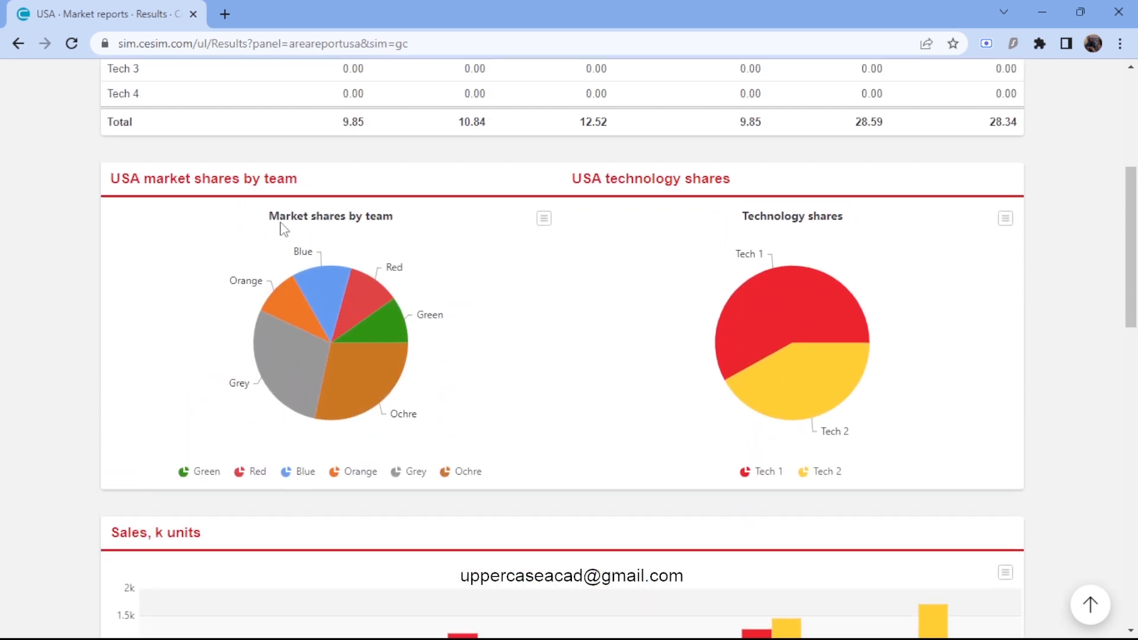
{"action": "scroll", "coordinate": [208, 170], "scroll_direction": "down", "scroll_amount": 9}
{"action": "scroll", "coordinate": [520, 290], "scroll_direction": "down", "scroll_amount": 4}
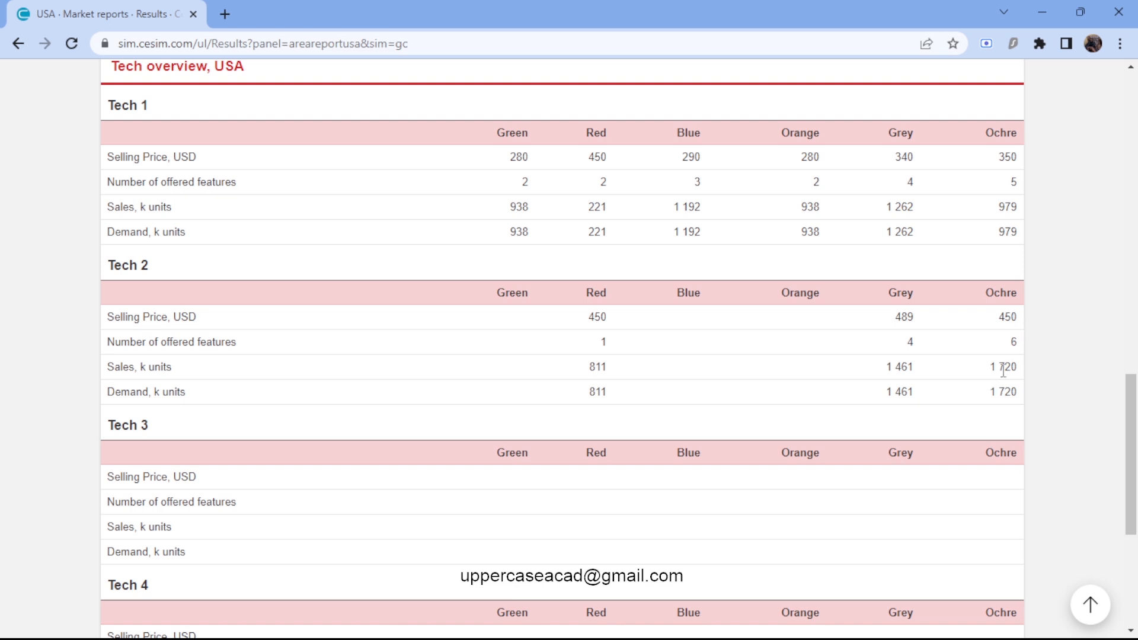
{"action": "scroll", "coordinate": [685, 356], "scroll_direction": "up", "scroll_amount": 4}
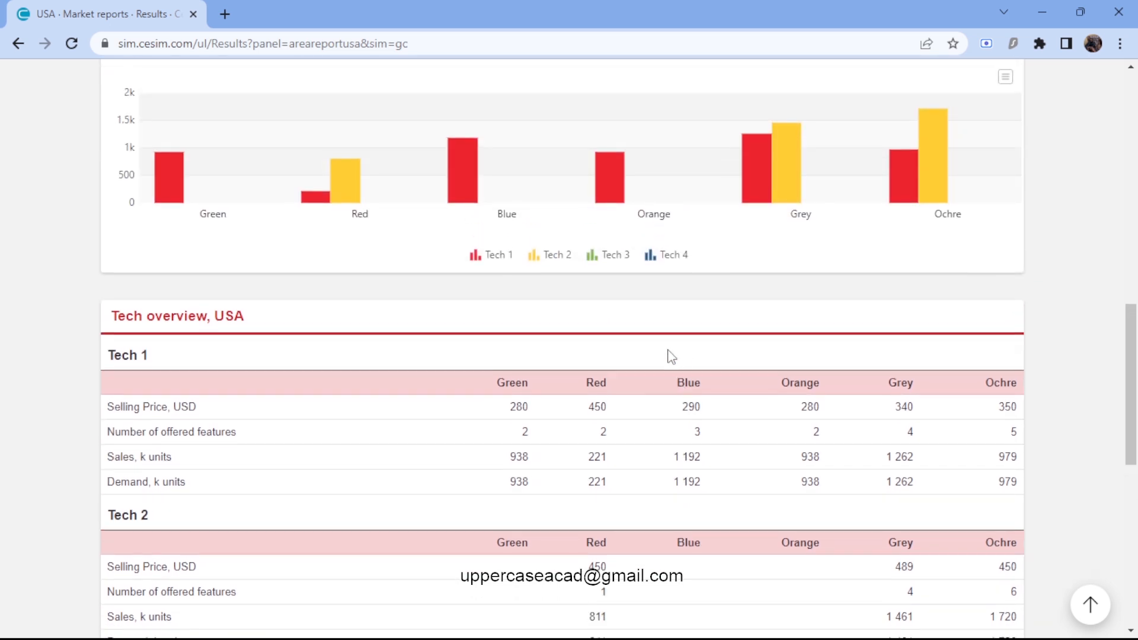
{"action": "scroll", "coordinate": [674, 353], "scroll_direction": "up", "scroll_amount": 5}
{"action": "scroll", "coordinate": [625, 351], "scroll_direction": "up", "scroll_amount": 7}
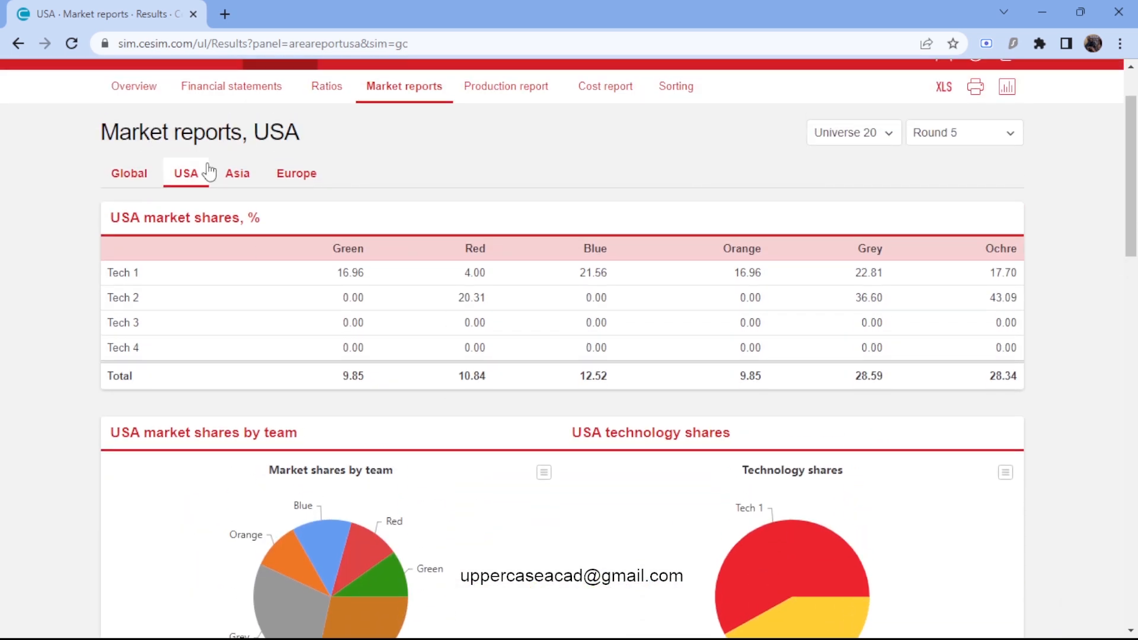
- Examine the Round 5 Asia market report, comparing market shares and the Tech 1 and Tech 2 prices, features, sales and demand by team
{"action": "left_click", "coordinate": [227, 185]}
{"action": "scroll", "coordinate": [320, 235], "scroll_direction": "down", "scroll_amount": 5}
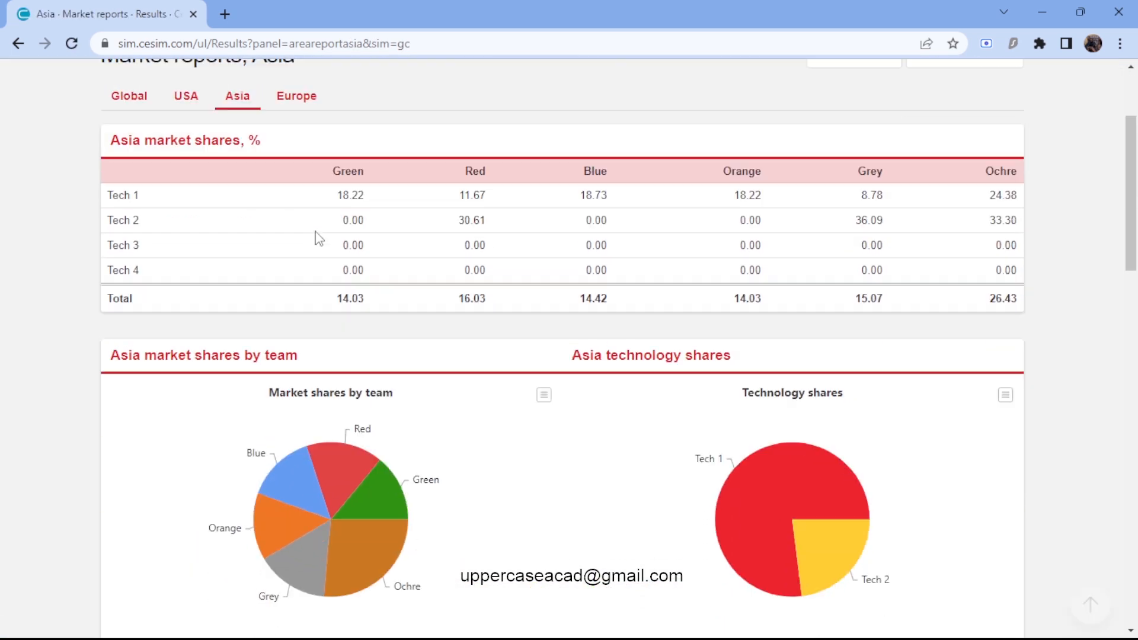
{"action": "scroll", "coordinate": [335, 230], "scroll_direction": "up", "scroll_amount": 1}
{"action": "scroll", "coordinate": [397, 230], "scroll_direction": "down", "scroll_amount": 2}
{"action": "scroll", "coordinate": [397, 230], "scroll_direction": "up", "scroll_amount": 5}
{"action": "scroll", "coordinate": [1090, 231], "scroll_direction": "down", "scroll_amount": 3}
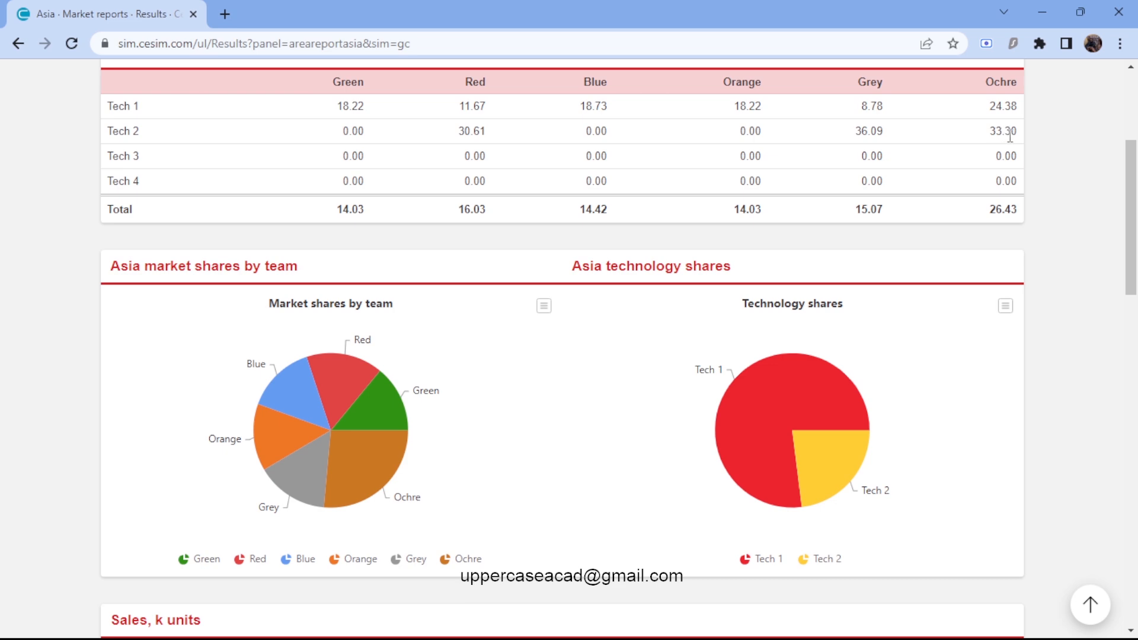
{"action": "scroll", "coordinate": [1010, 178], "scroll_direction": "down", "scroll_amount": 10}
{"action": "scroll", "coordinate": [1008, 182], "scroll_direction": "down", "scroll_amount": 1}
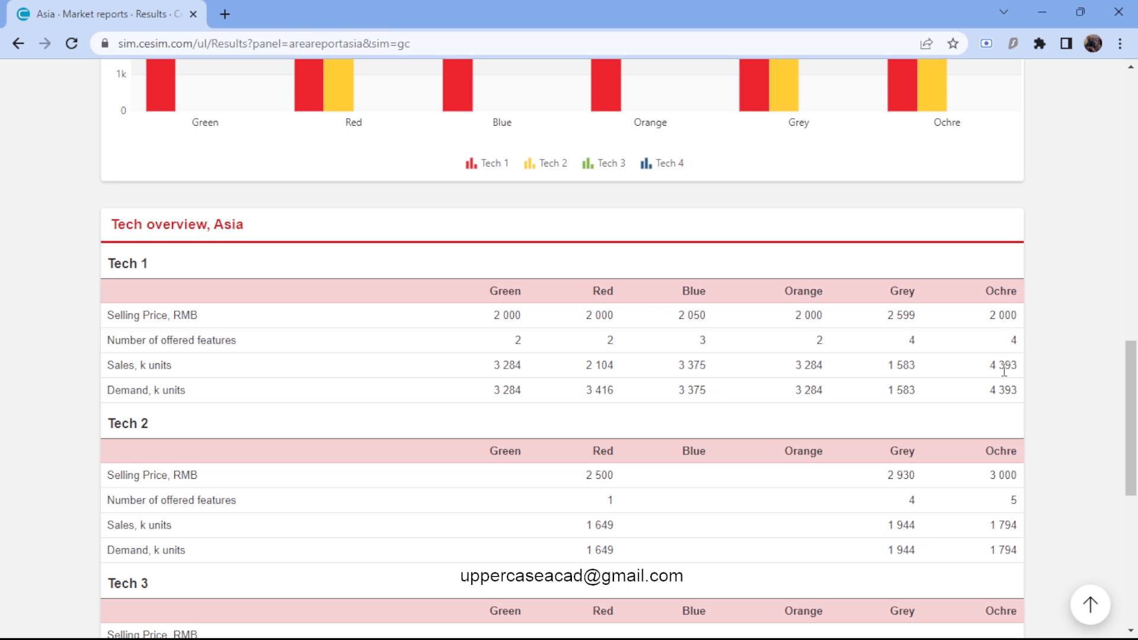
{"action": "scroll", "coordinate": [1012, 371], "scroll_direction": "down", "scroll_amount": 3}
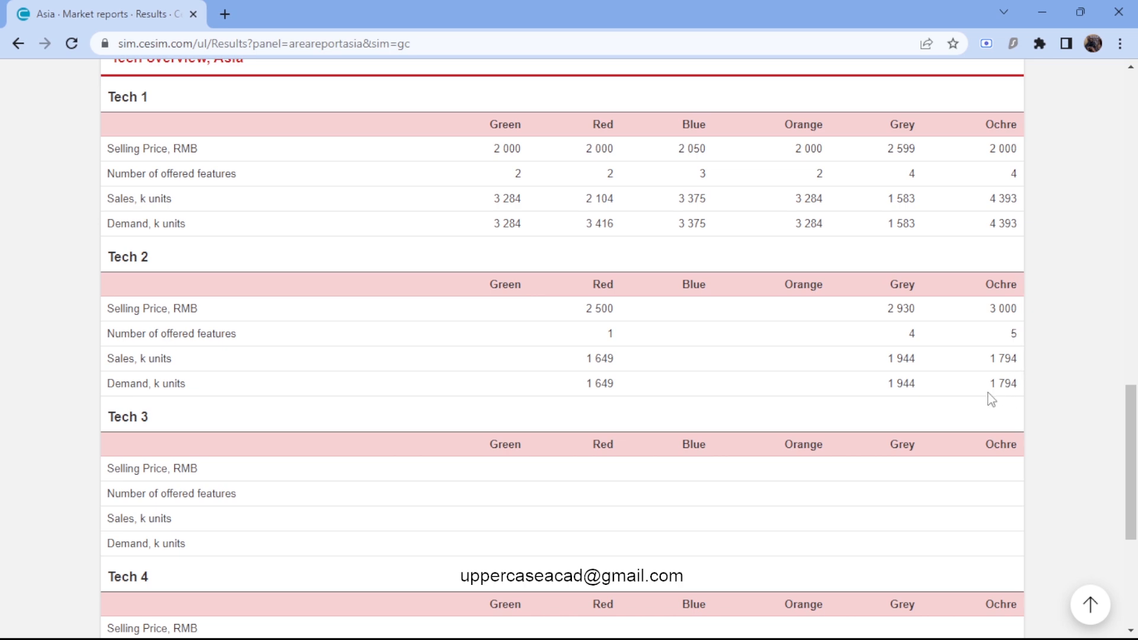
{"action": "scroll", "coordinate": [781, 424], "scroll_direction": "up", "scroll_amount": 3}
{"action": "scroll", "coordinate": [780, 424], "scroll_direction": "up", "scroll_amount": 12}
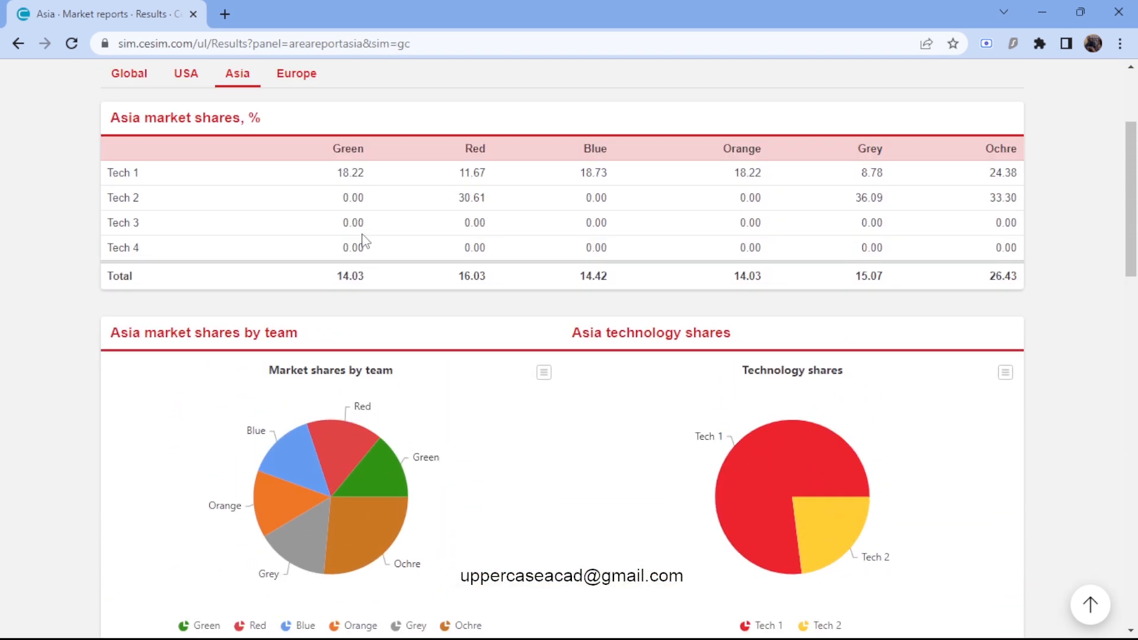
- Study the Round 5 Europe market report, comparing team market shares and the prices, features, sales and demand in the tech overview
{"action": "left_click", "coordinate": [298, 94]}
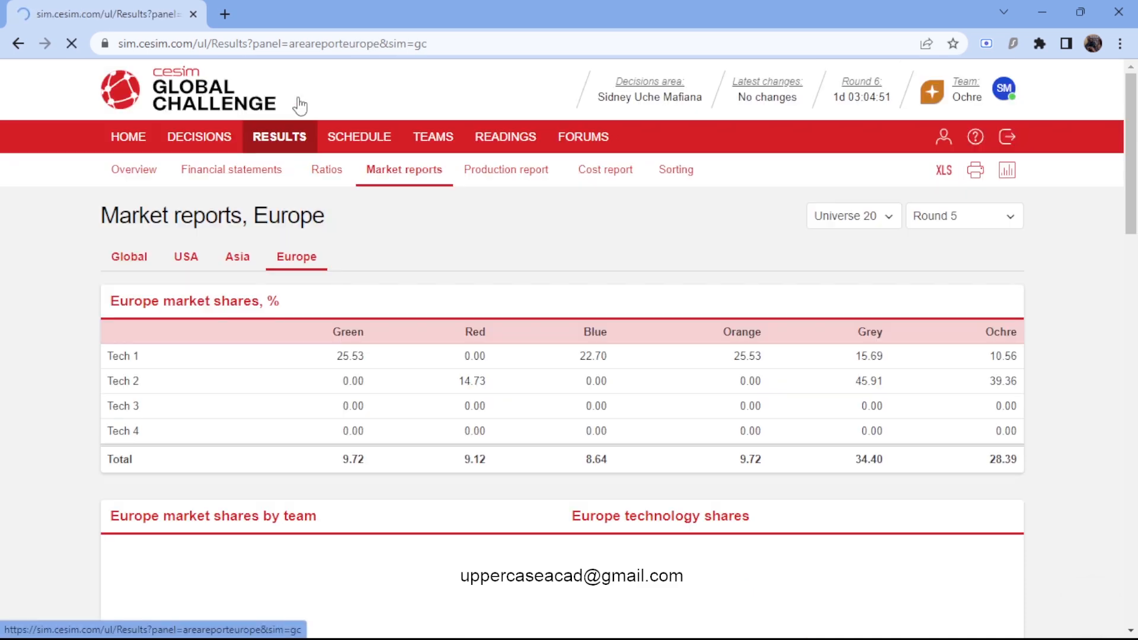
{"action": "scroll", "coordinate": [610, 274], "scroll_direction": "down", "scroll_amount": 4}
{"action": "scroll", "coordinate": [632, 292], "scroll_direction": "up", "scroll_amount": 4}
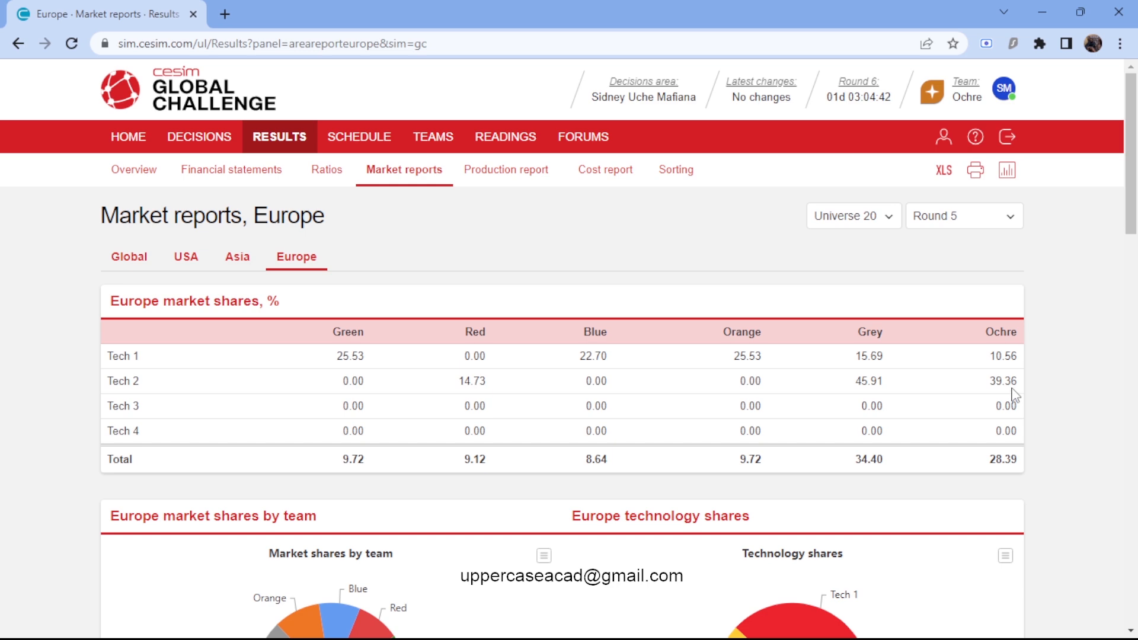
{"action": "scroll", "coordinate": [1015, 396], "scroll_direction": "down", "scroll_amount": 15}
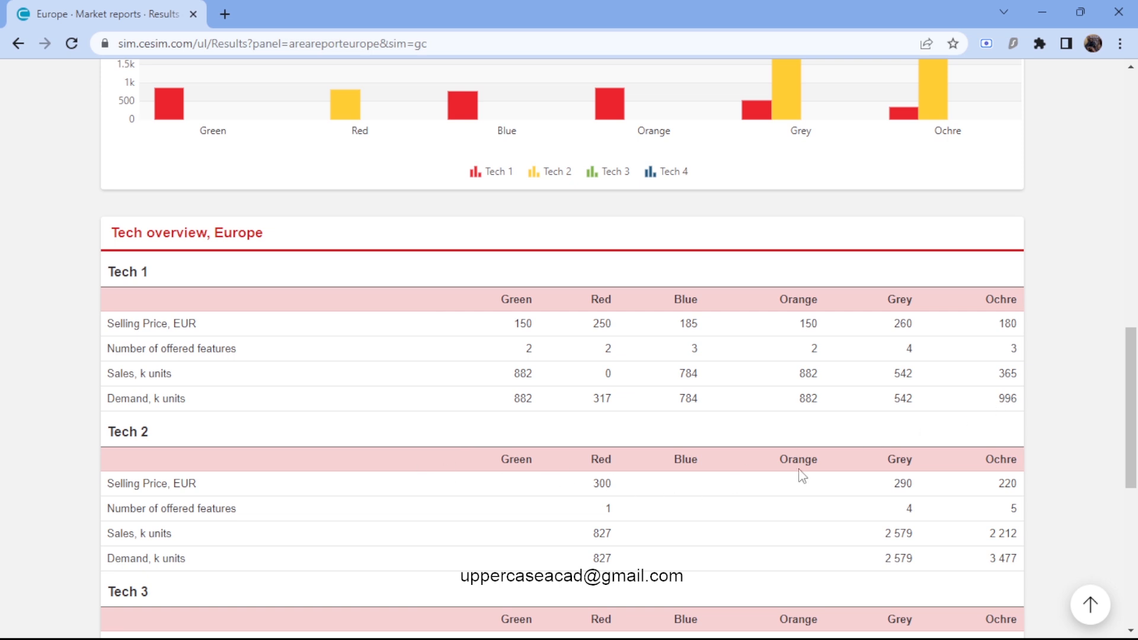
{"action": "scroll", "coordinate": [759, 451], "scroll_direction": "down", "scroll_amount": 1}
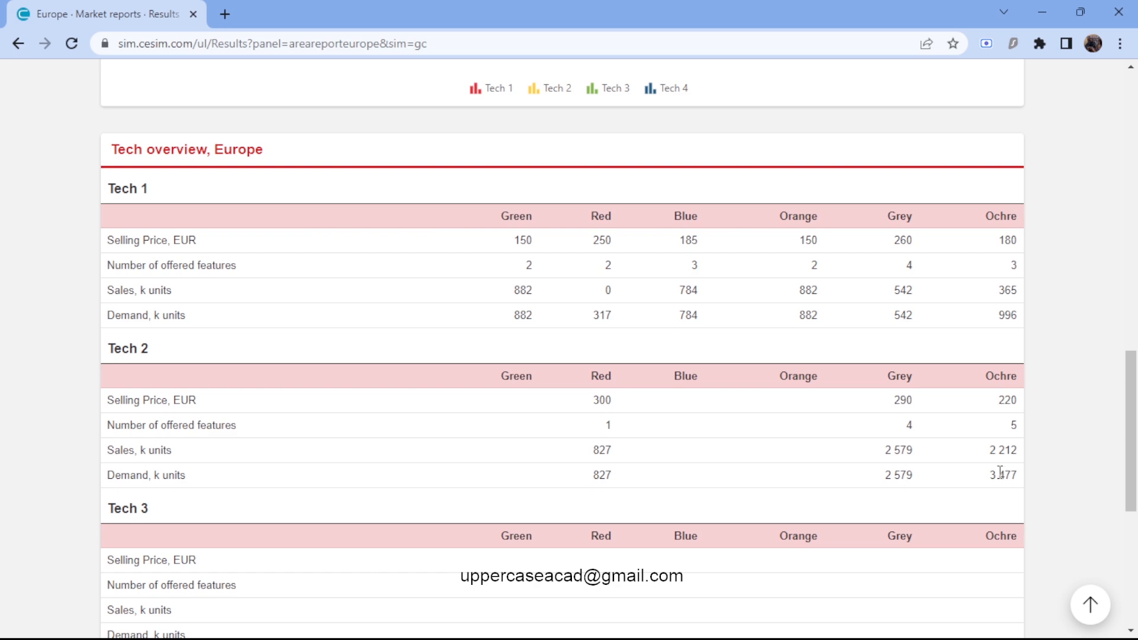
{"action": "scroll", "coordinate": [1001, 474], "scroll_direction": "up", "scroll_amount": 5}
{"action": "scroll", "coordinate": [866, 422], "scroll_direction": "up", "scroll_amount": 7}
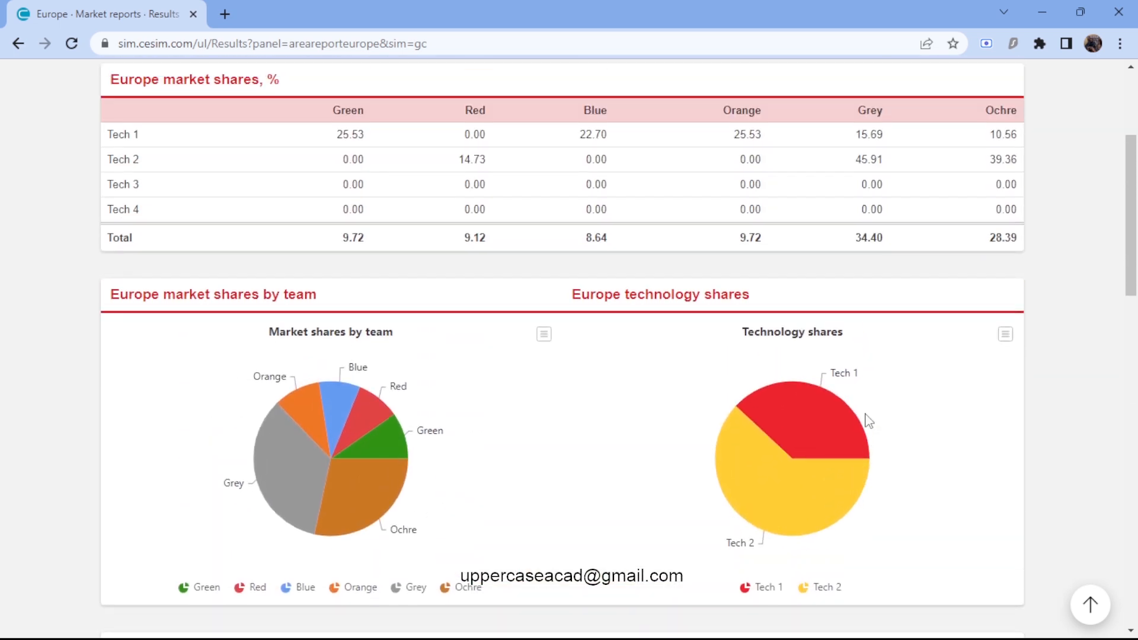
{"action": "scroll", "coordinate": [866, 422], "scroll_direction": "up", "scroll_amount": 4}
- In the USA marketing decisions, set the Tech 1 selling price to 340 USD and its promotion to 15 000 k USD
{"action": "left_click", "coordinate": [235, 143]}
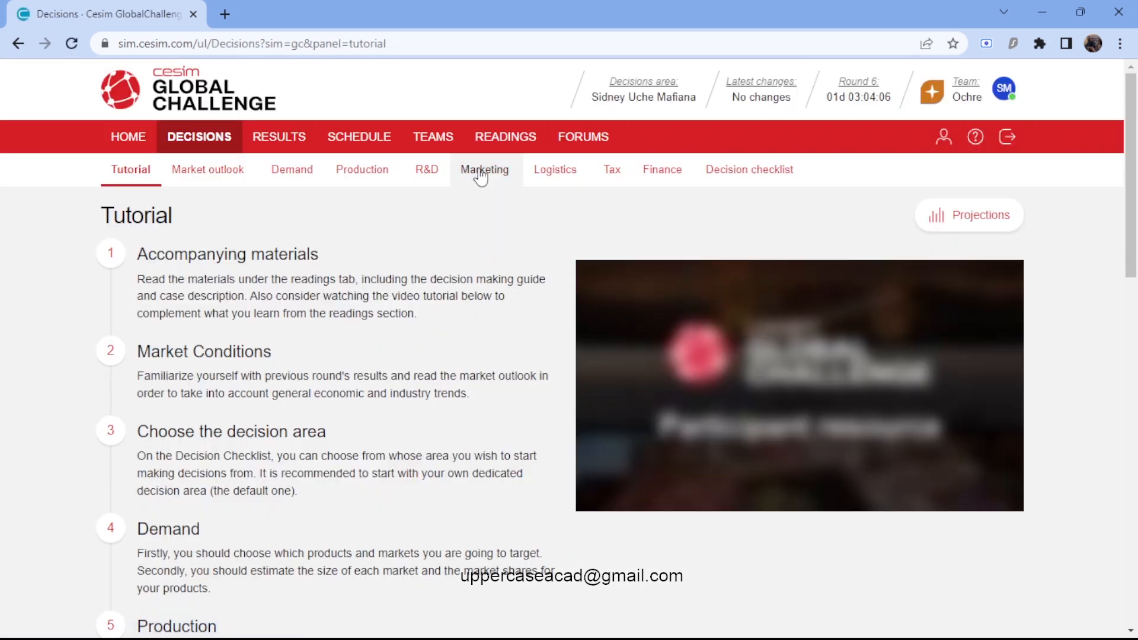
{"action": "left_click", "coordinate": [480, 172]}
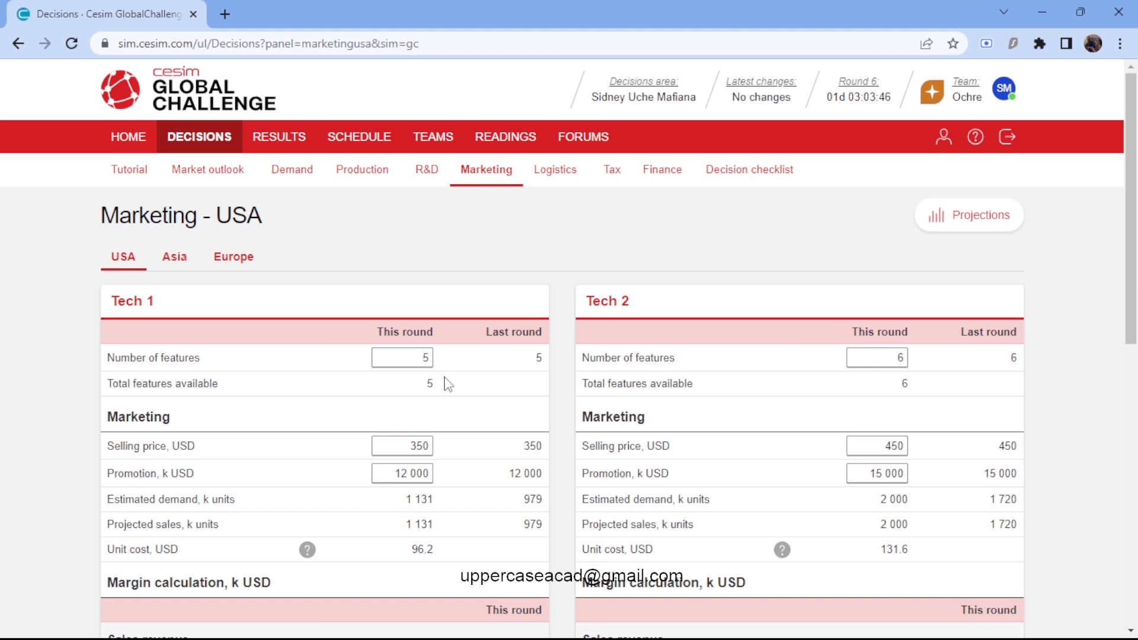
{"action": "left_click", "coordinate": [428, 442]}
{"action": "type", "text": "340"}
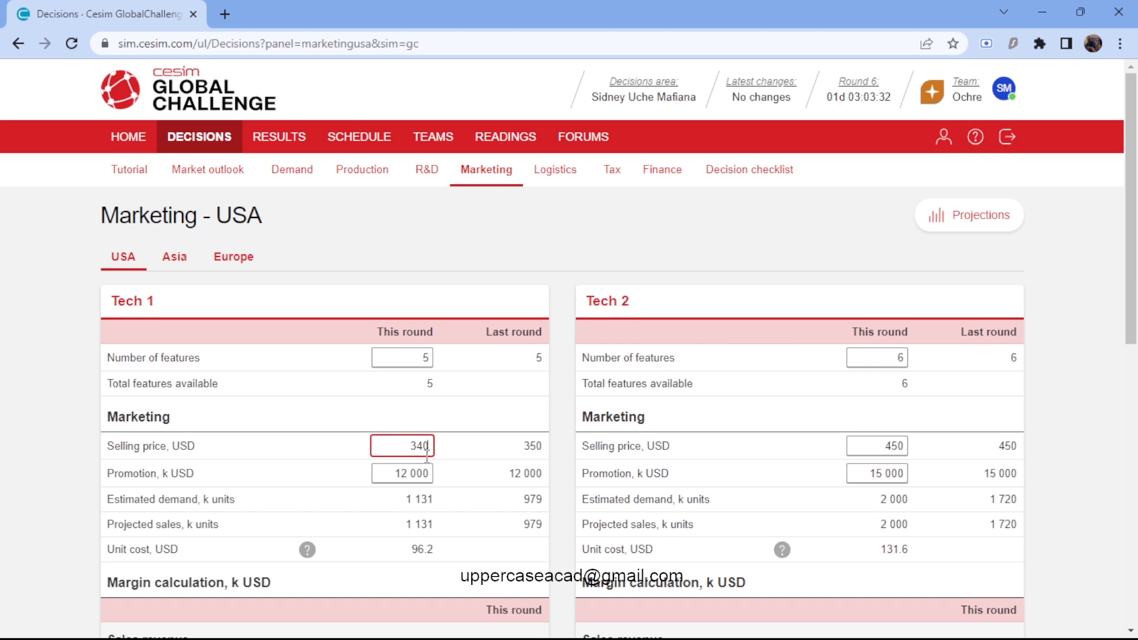
{"action": "left_click", "coordinate": [413, 473]}
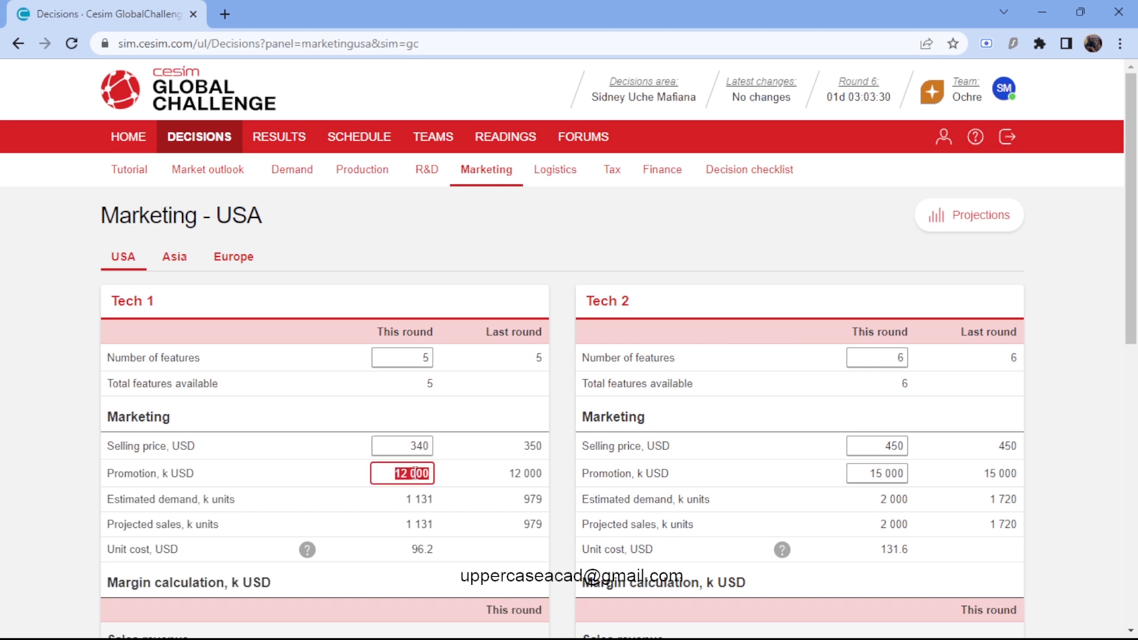
{"action": "type", "text": "15000"}
{"action": "left_click", "coordinate": [526, 284]}
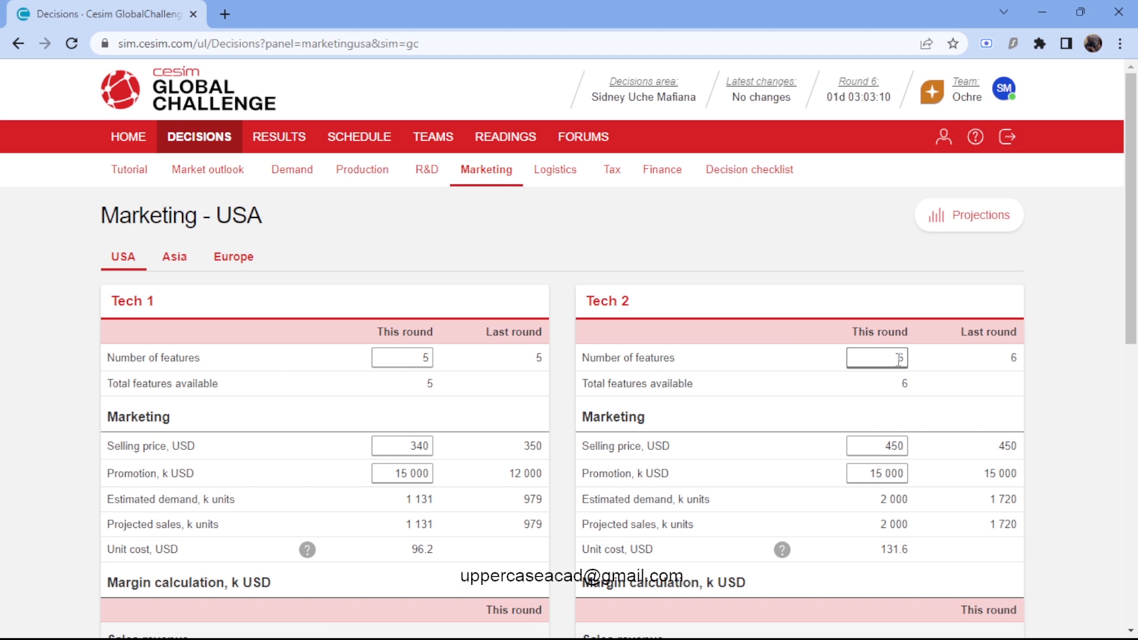
- Set the USA Tech 2 selling price to 460 USD and its promotion to 20 000 k USD
{"action": "double_click", "coordinate": [901, 450]}
{"action": "type", "text": "460"}
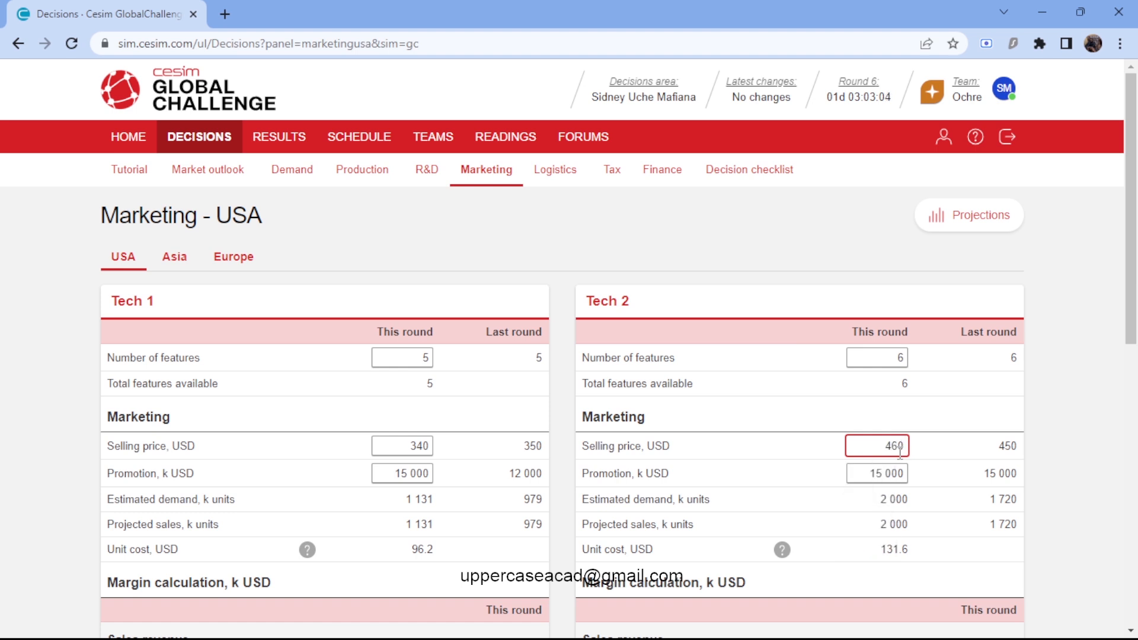
{"action": "left_click", "coordinate": [890, 428]}
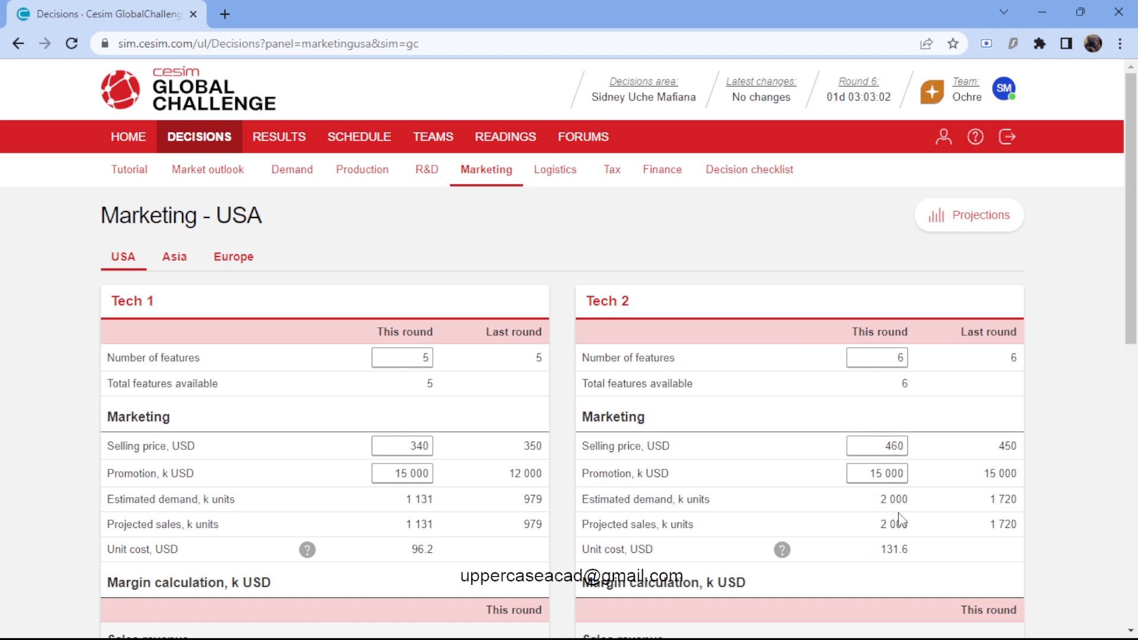
{"action": "left_click", "coordinate": [887, 474]}
{"action": "type", "text": "200"}
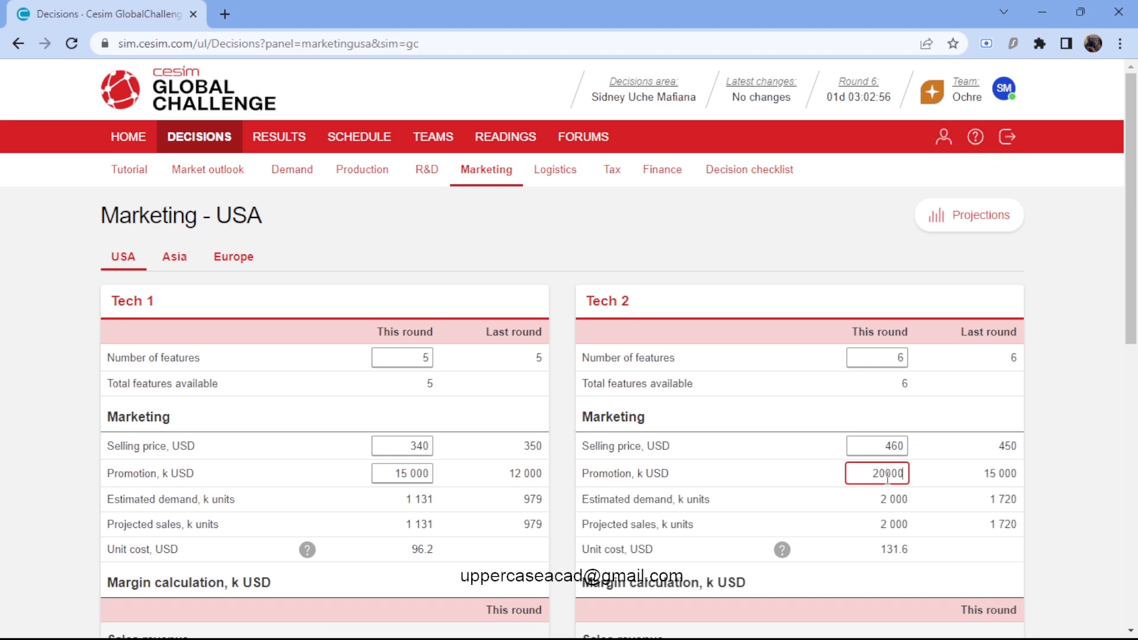
{"action": "double_click", "coordinate": [731, 283]}
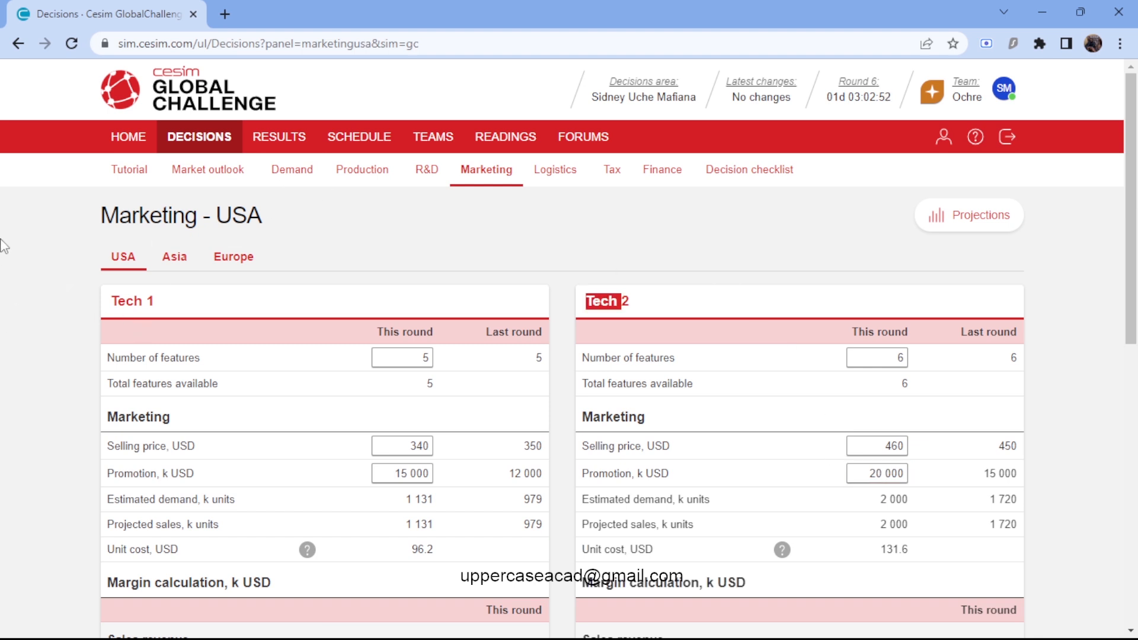
- In the Asia marketing decisions, set Tech 1 to 5 features, a selling price of 2 100 RMB and promotion of 20 000 k USD
{"action": "left_click", "coordinate": [168, 268]}
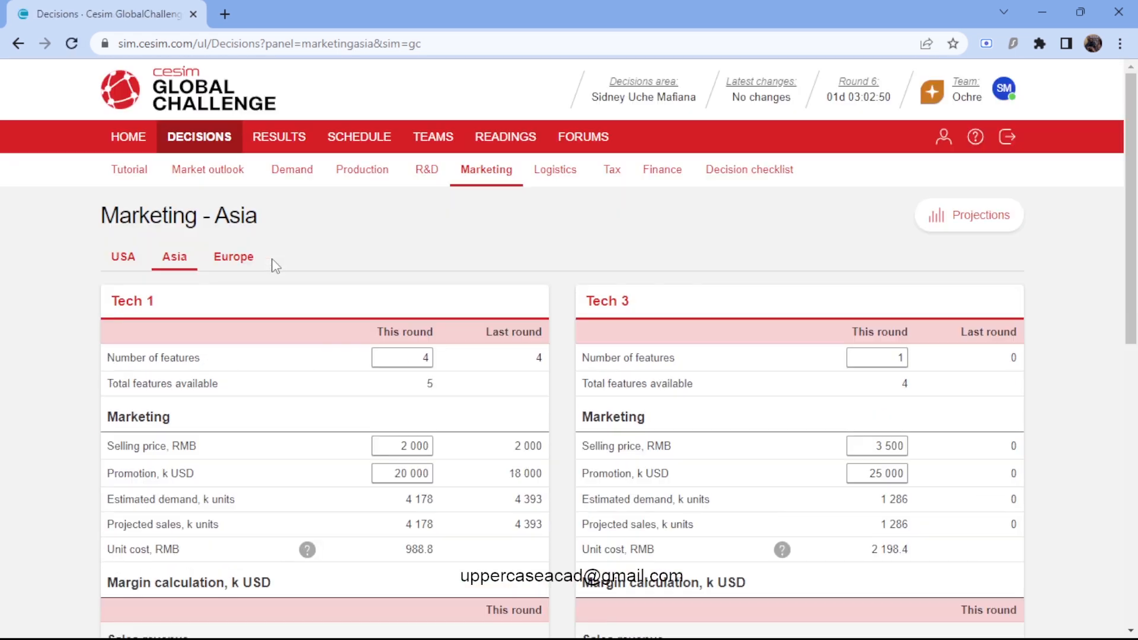
{"action": "scroll", "coordinate": [275, 266], "scroll_direction": "down", "scroll_amount": 2}
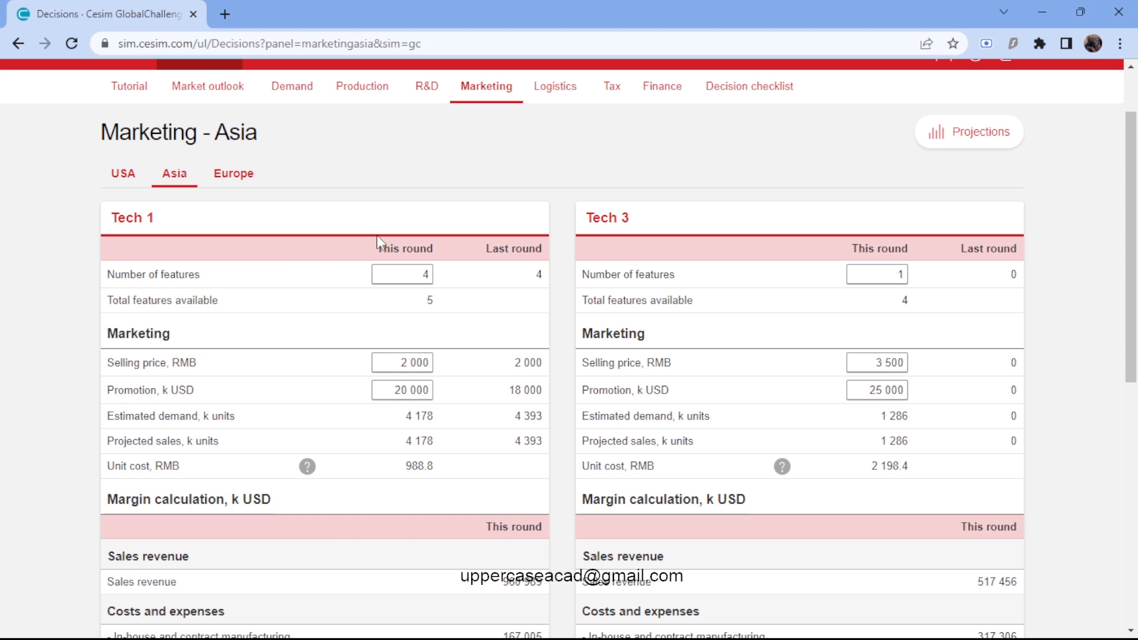
{"action": "double_click", "coordinate": [432, 274]}
{"action": "key", "text": "BackSpace"}
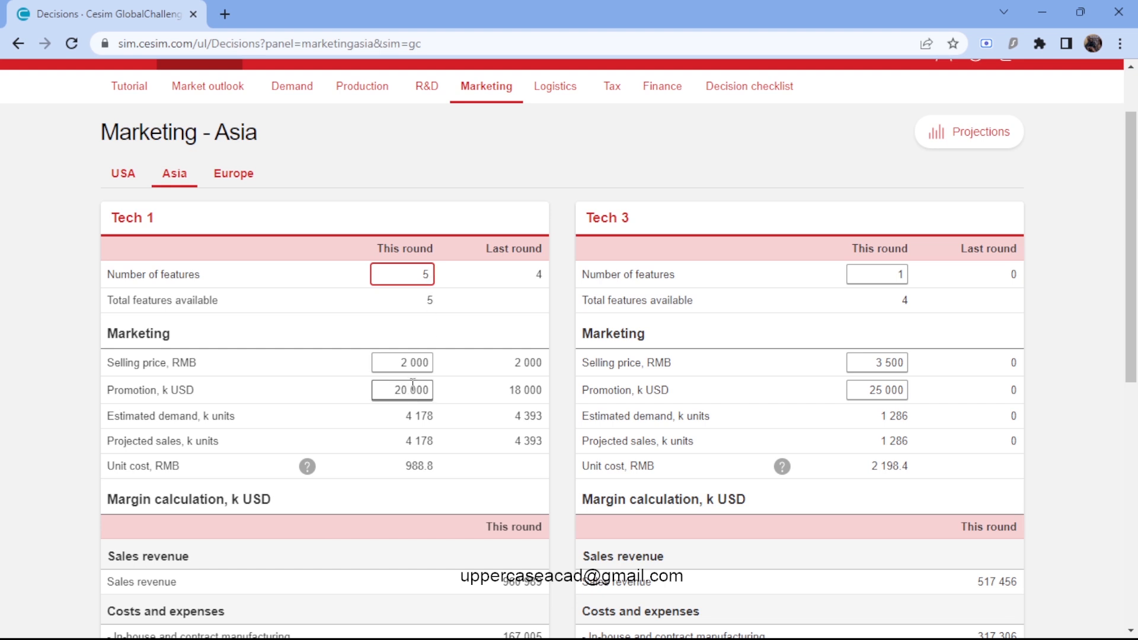
{"action": "left_click", "coordinate": [419, 365]}
{"action": "type", "text": "2100"}
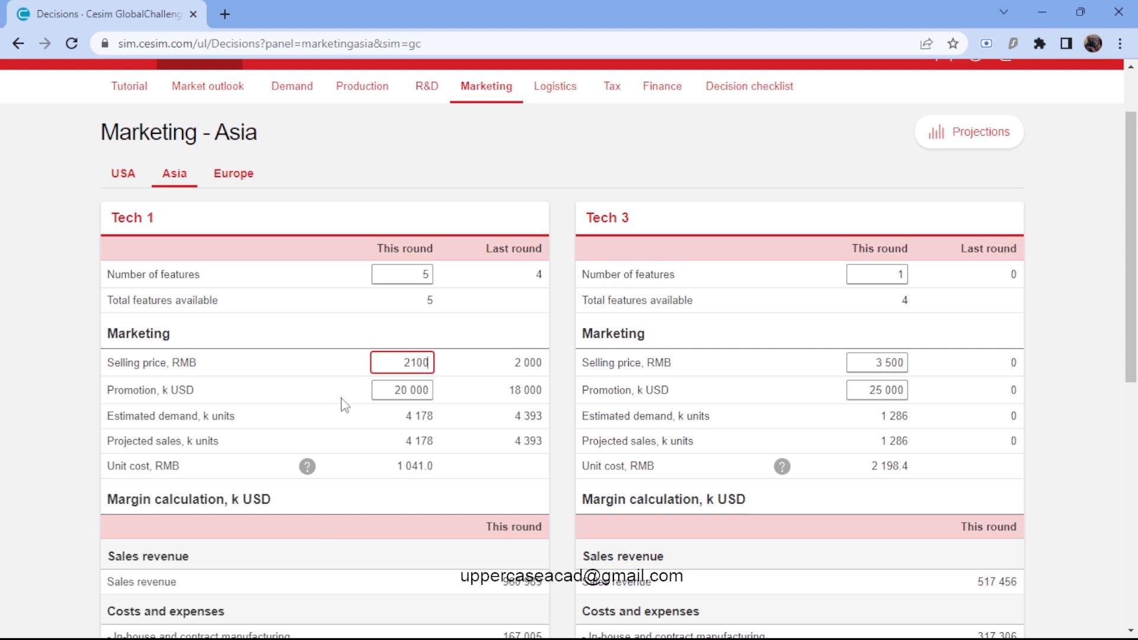
{"action": "left_click", "coordinate": [404, 391]}
{"action": "type", "text": "20000"}
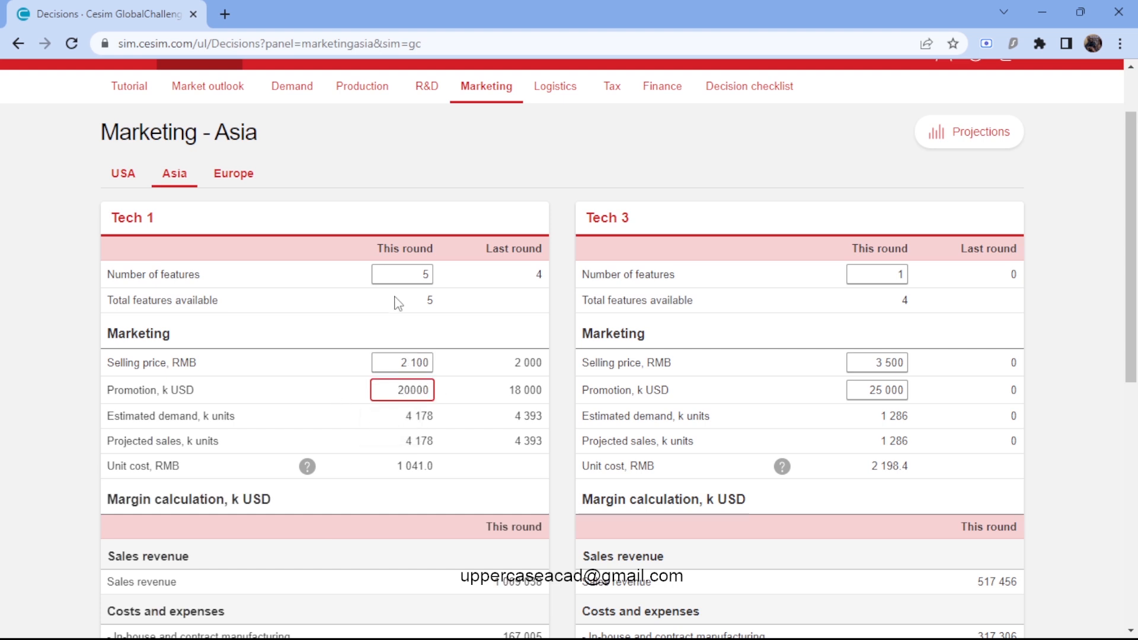
{"action": "left_click", "coordinate": [380, 333]}
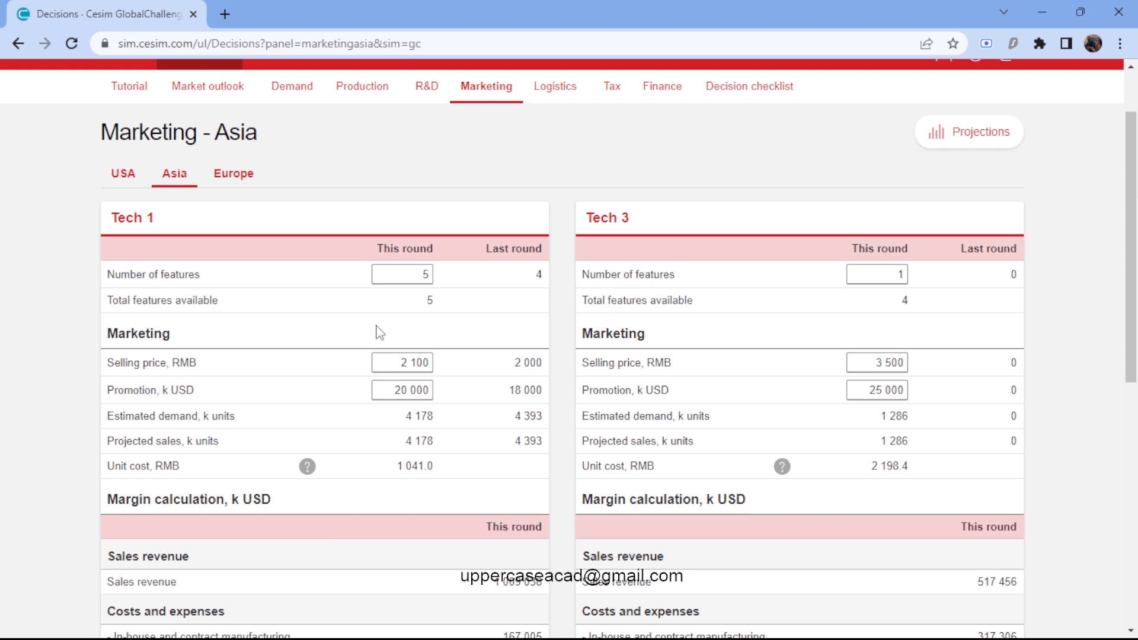
- Set the number of features for Tech 3 in Asia to 4
{"action": "double_click", "coordinate": [907, 274]}
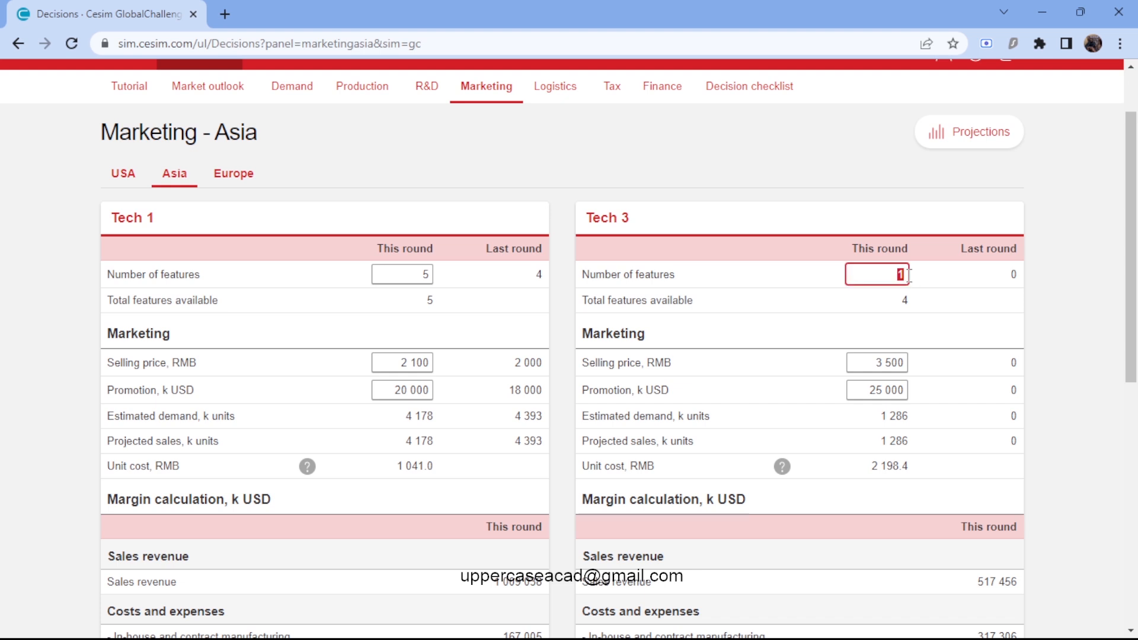
{"action": "key", "text": "BackSpace"}
{"action": "type", "text": "4"}
{"action": "left_click", "coordinate": [902, 225]}
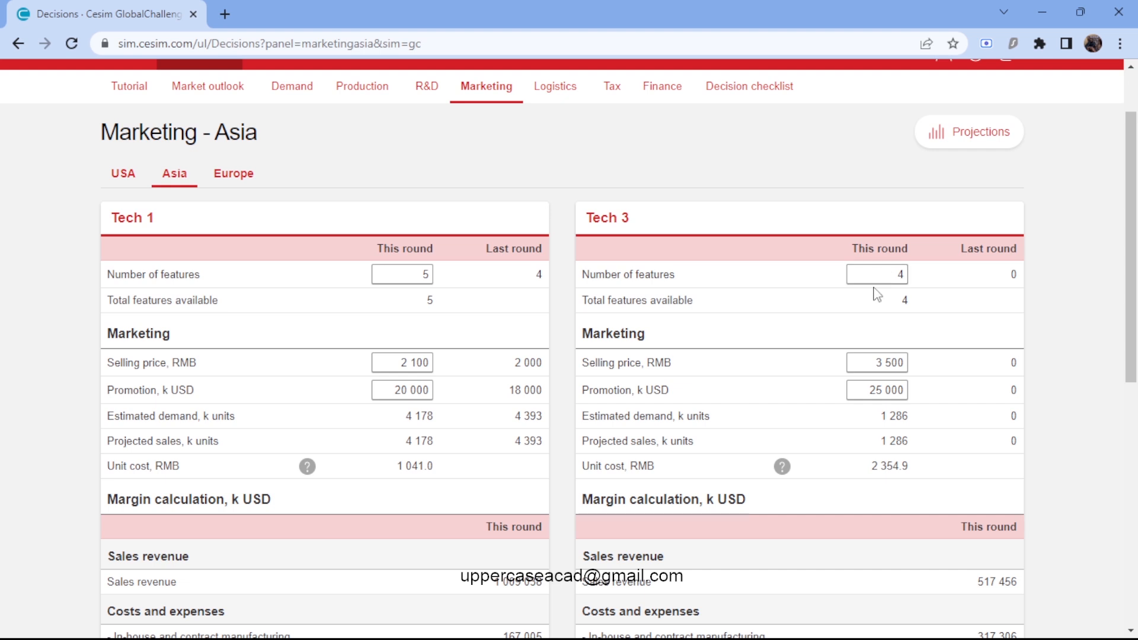
- Set the promotion for Tech 3 in Asia to 25 000 k USD
{"action": "left_click", "coordinate": [901, 391]}
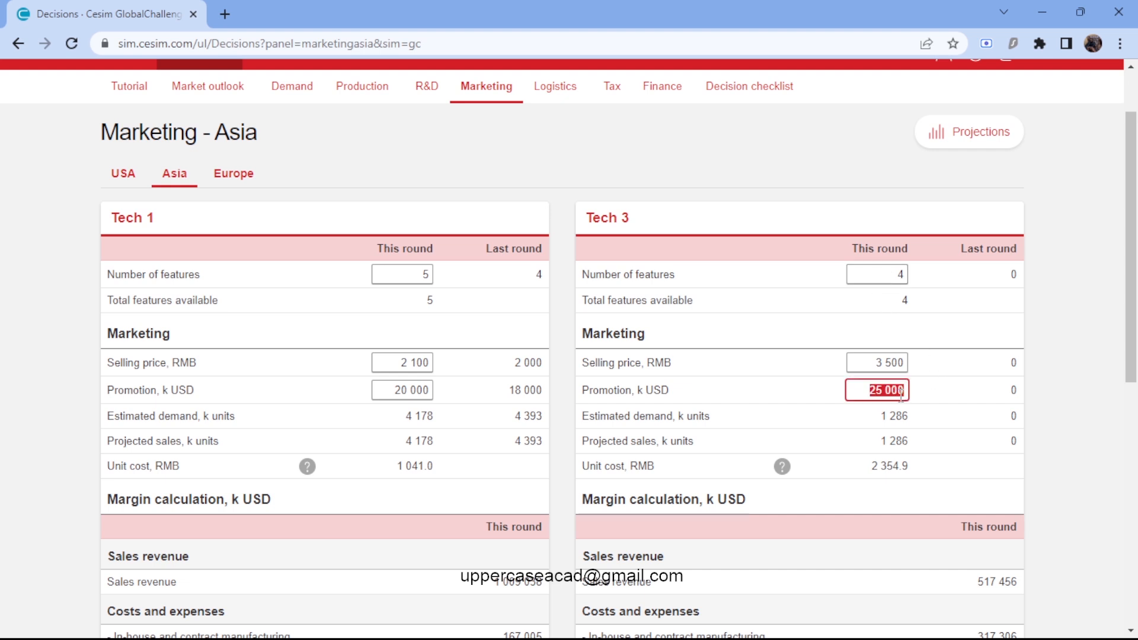
{"action": "key", "text": "BackSpace"}
{"action": "type", "text": "25000"}
{"action": "left_click", "coordinate": [807, 190]}
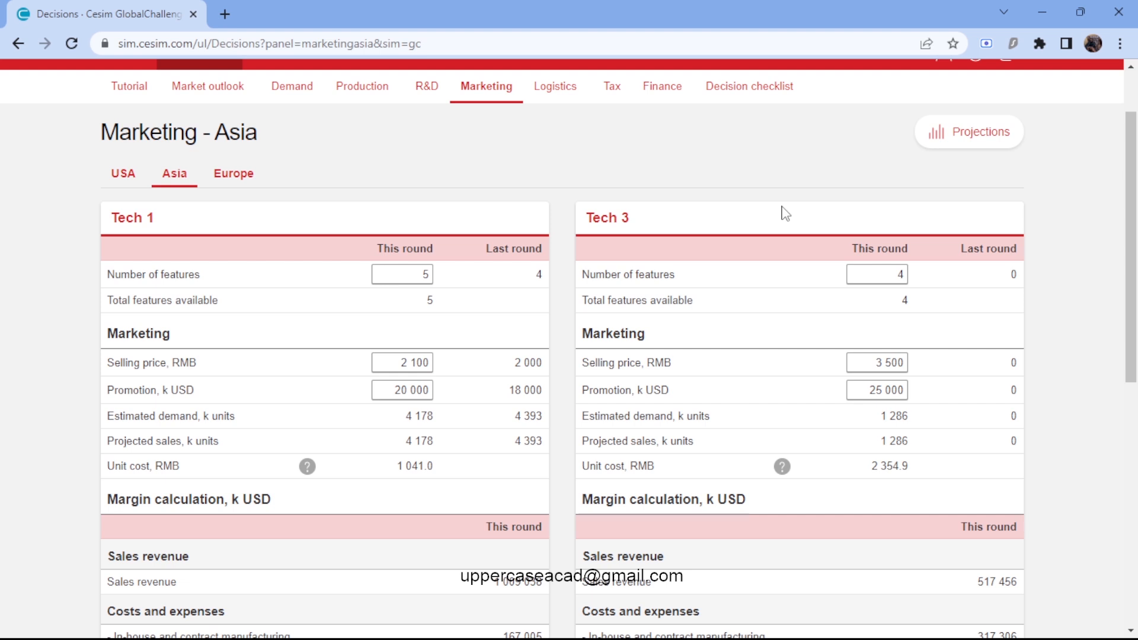
- In the Europe marketing decisions, set Tech 1 to 5 features and its promotion to 13 000 k USD
{"action": "left_click", "coordinate": [234, 174]}
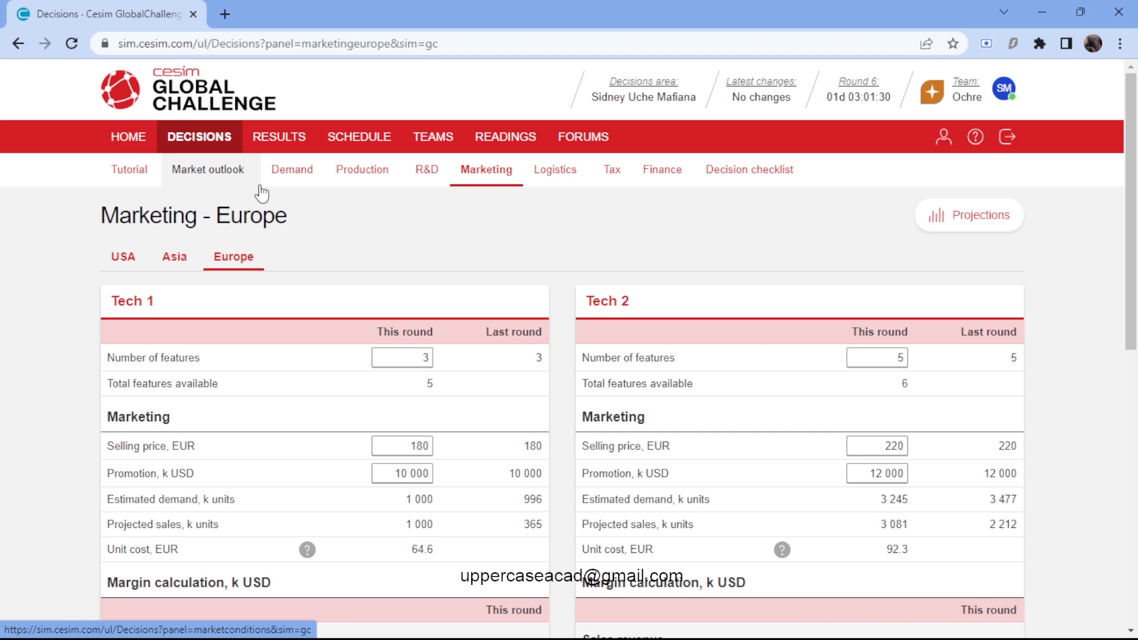
{"action": "double_click", "coordinate": [429, 358]}
{"action": "key", "text": "BackSpace"}
{"action": "type", "text": "5"}
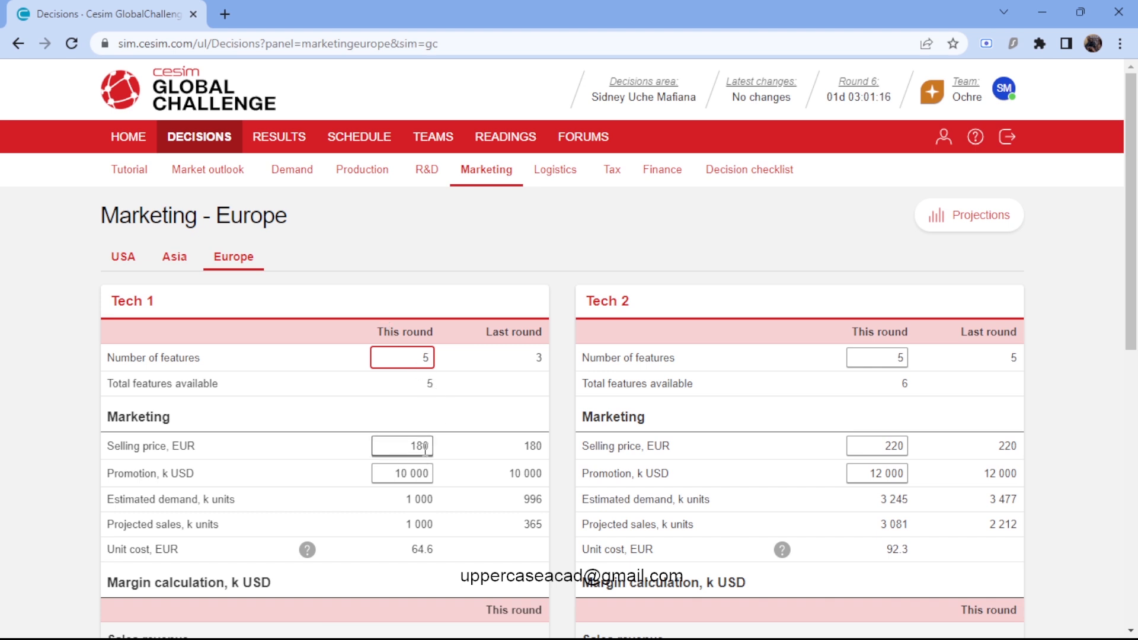
{"action": "left_click", "coordinate": [413, 478]}
{"action": "key", "text": "BackSpace"}
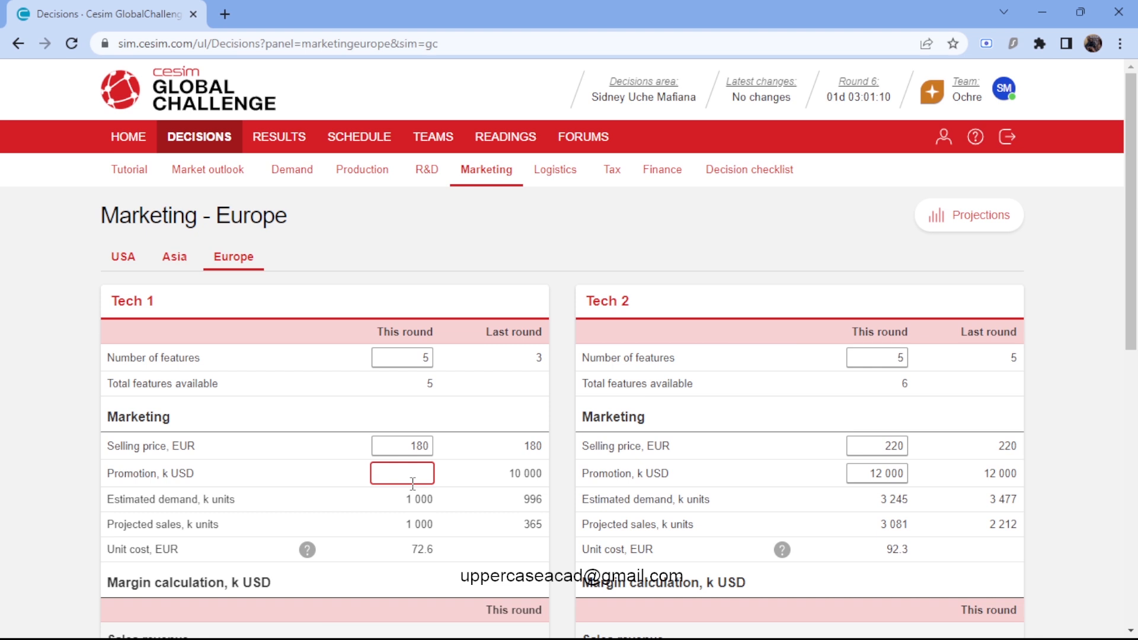
{"action": "type", "text": "13000"}
- Set the promotion for Tech 2 in Europe to 15 000 k USD
{"action": "left_click", "coordinate": [896, 357]}
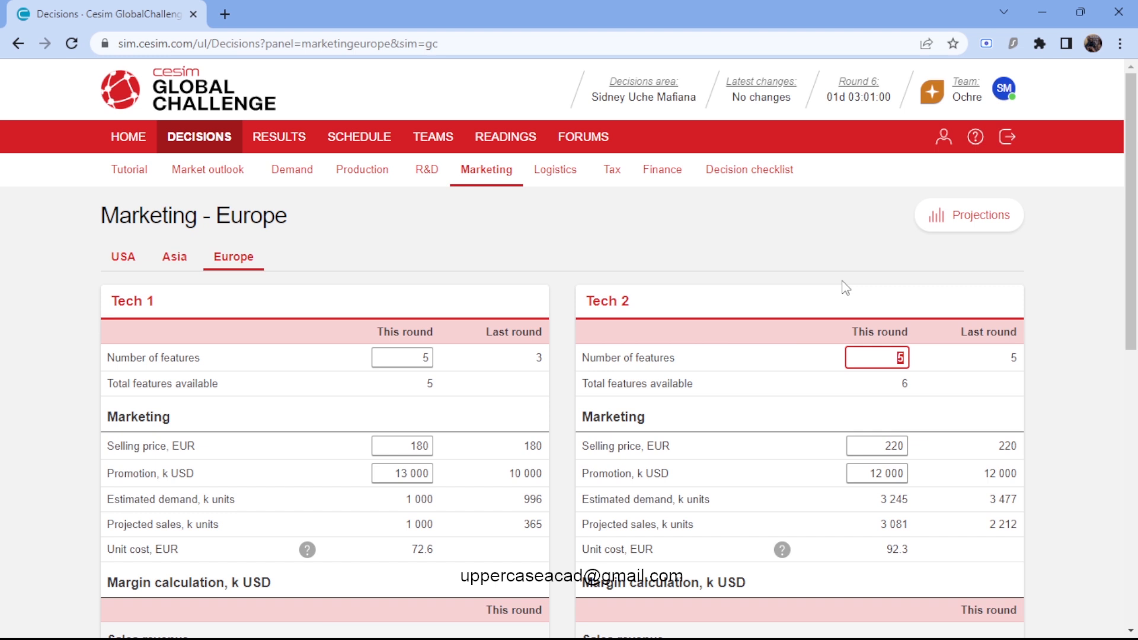
{"action": "left_click", "coordinate": [902, 446]}
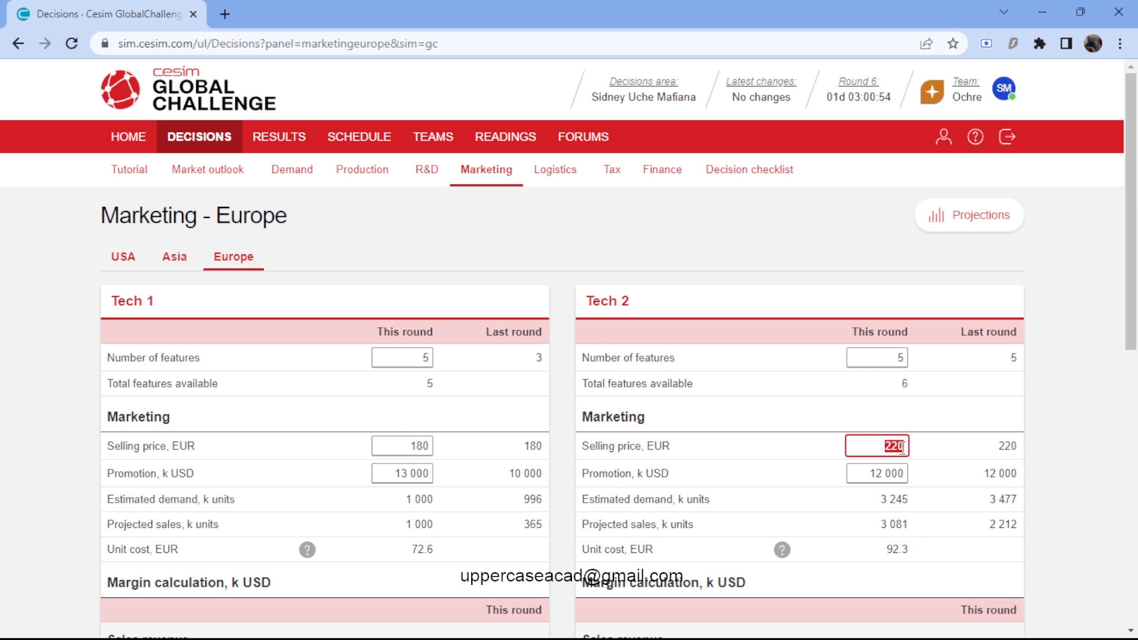
{"action": "left_click", "coordinate": [894, 473]}
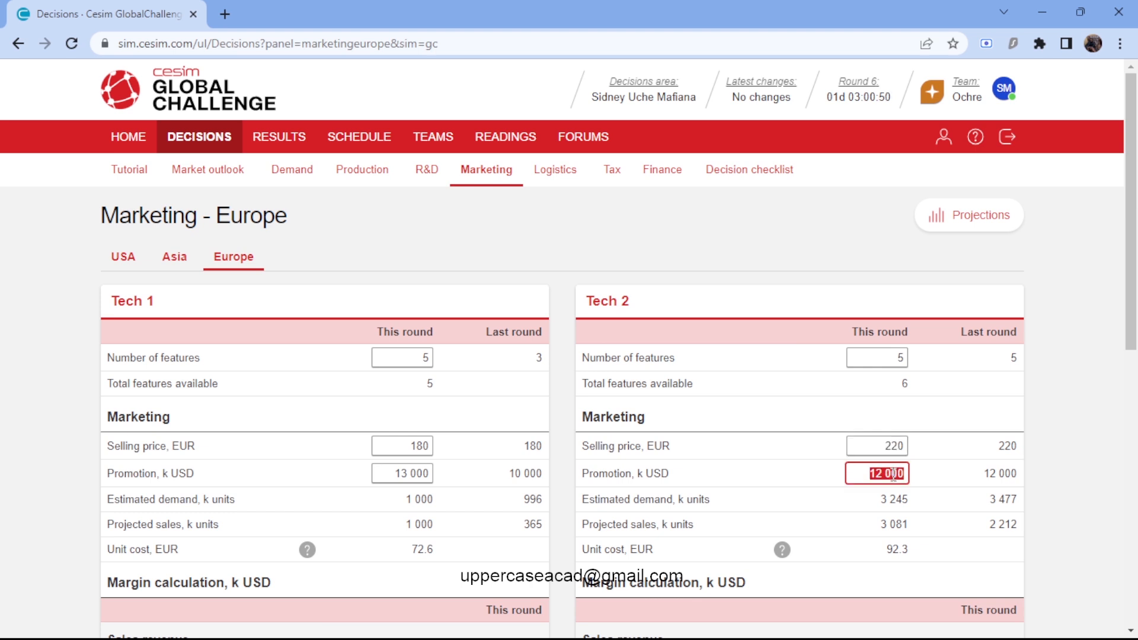
{"action": "type", "text": "15000"}
{"action": "double_click", "coordinate": [863, 332]}
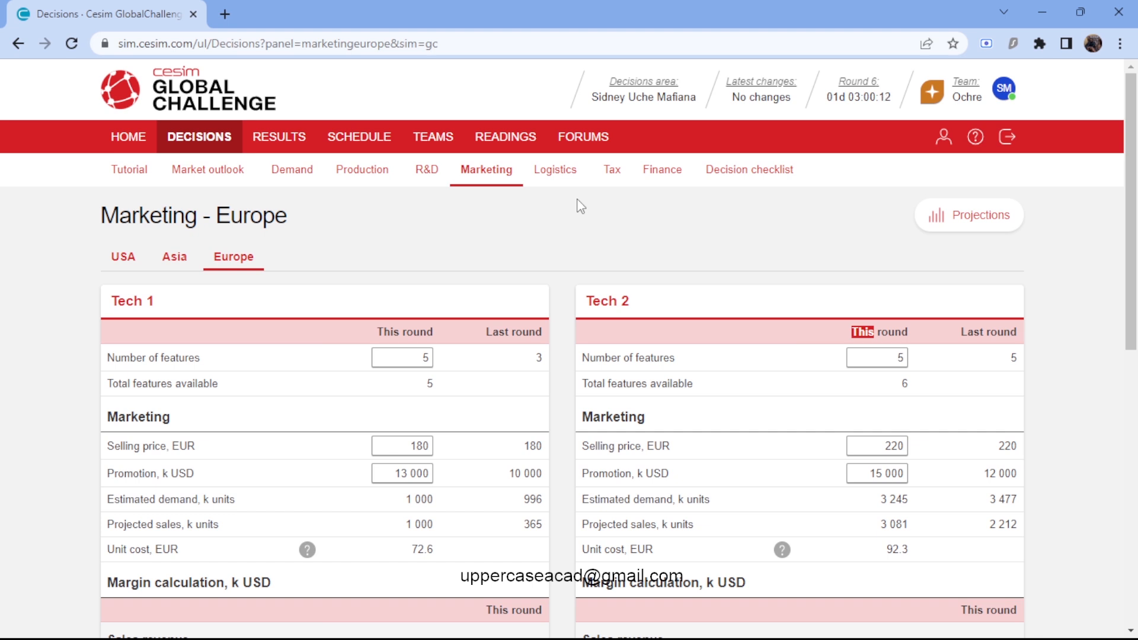
- Examine the delivery priorities from USA and Asia and the logistics plan in the Logistics decisions
{"action": "left_click", "coordinate": [464, 174]}
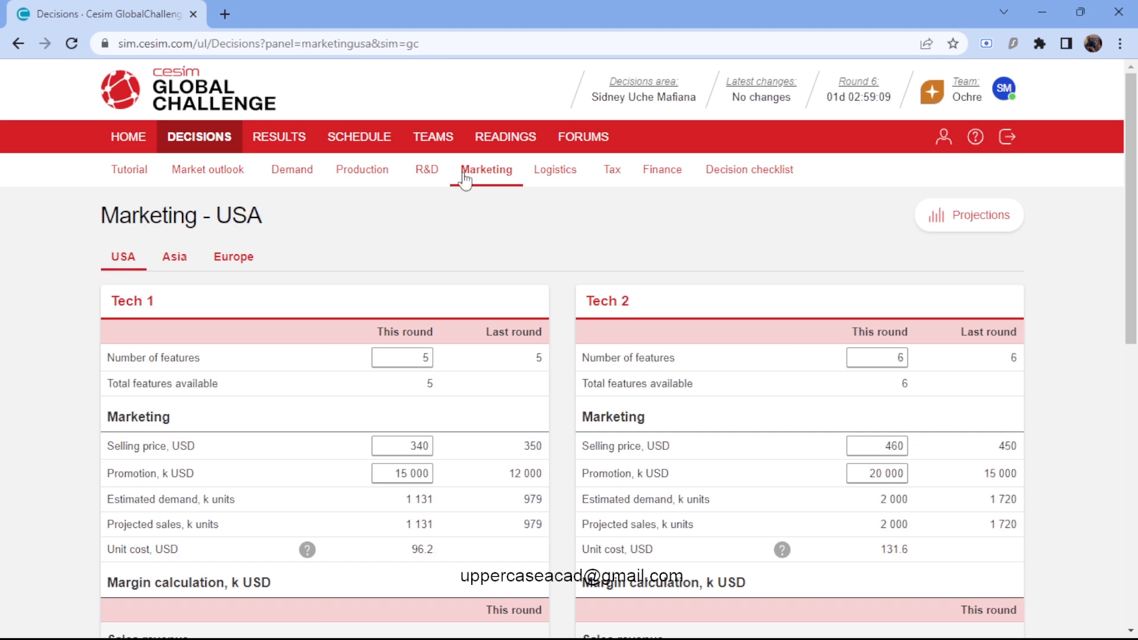
{"action": "left_click", "coordinate": [551, 187]}
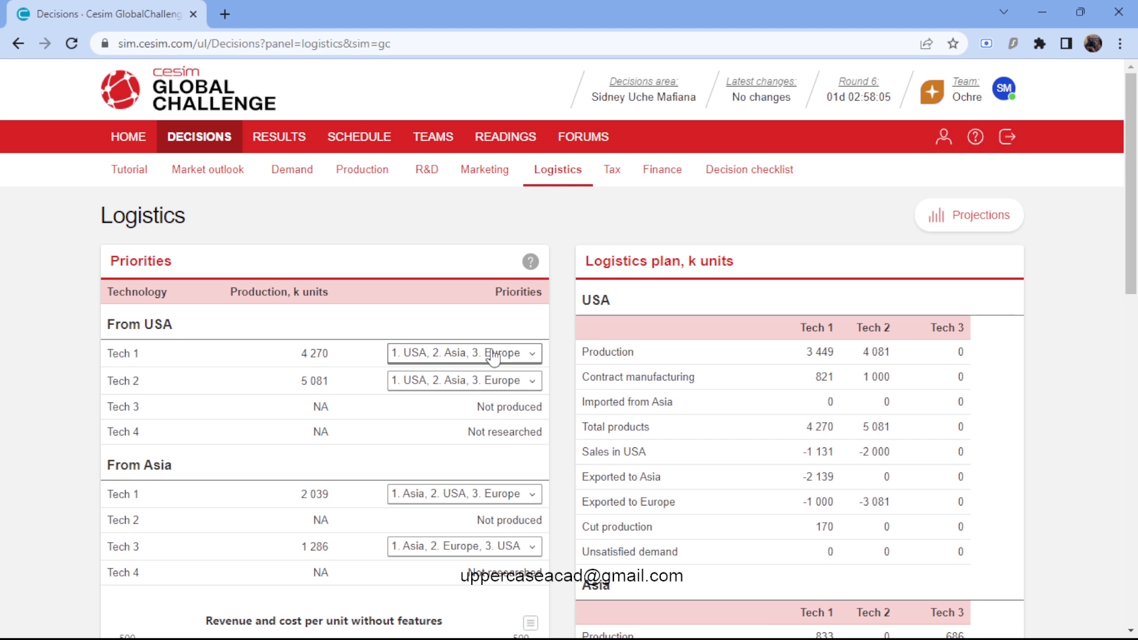
{"action": "scroll", "coordinate": [492, 355], "scroll_direction": "down", "scroll_amount": 3}
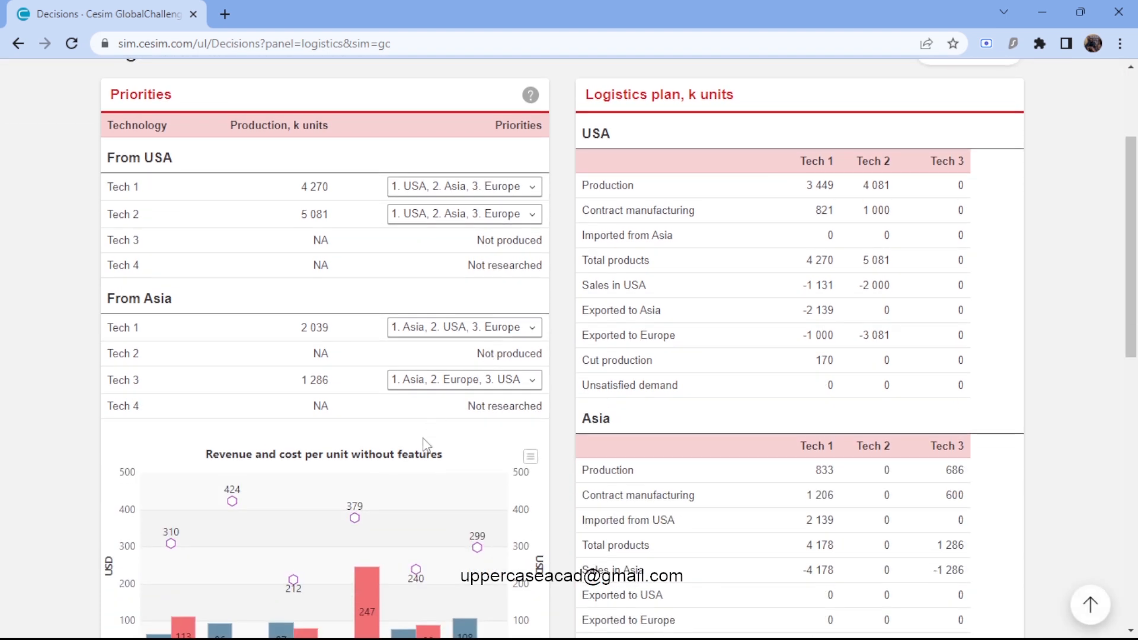
{"action": "mouse_move", "coordinate": [491, 487]}
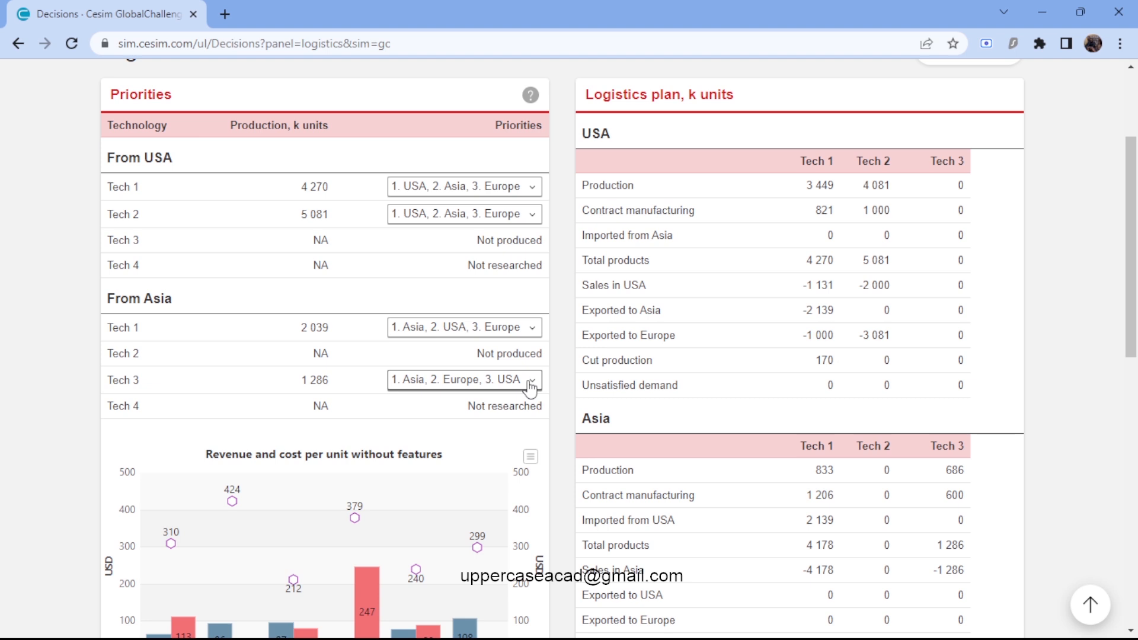
{"action": "scroll", "coordinate": [532, 392], "scroll_direction": "up", "scroll_amount": 1}
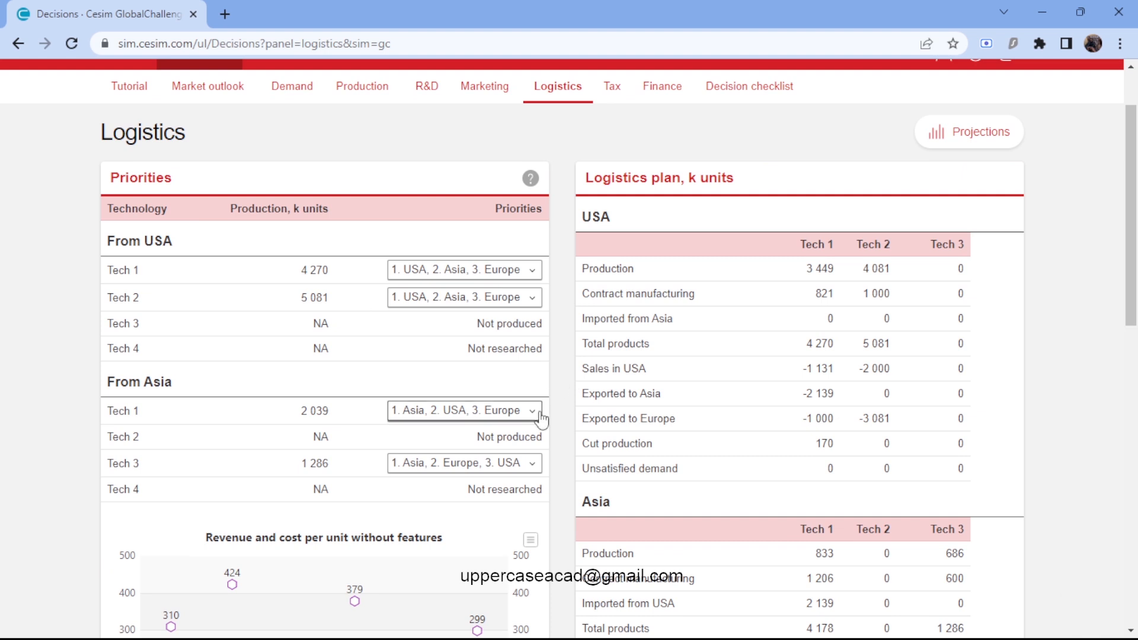
{"action": "scroll", "coordinate": [521, 433], "scroll_direction": "up", "scroll_amount": 1}
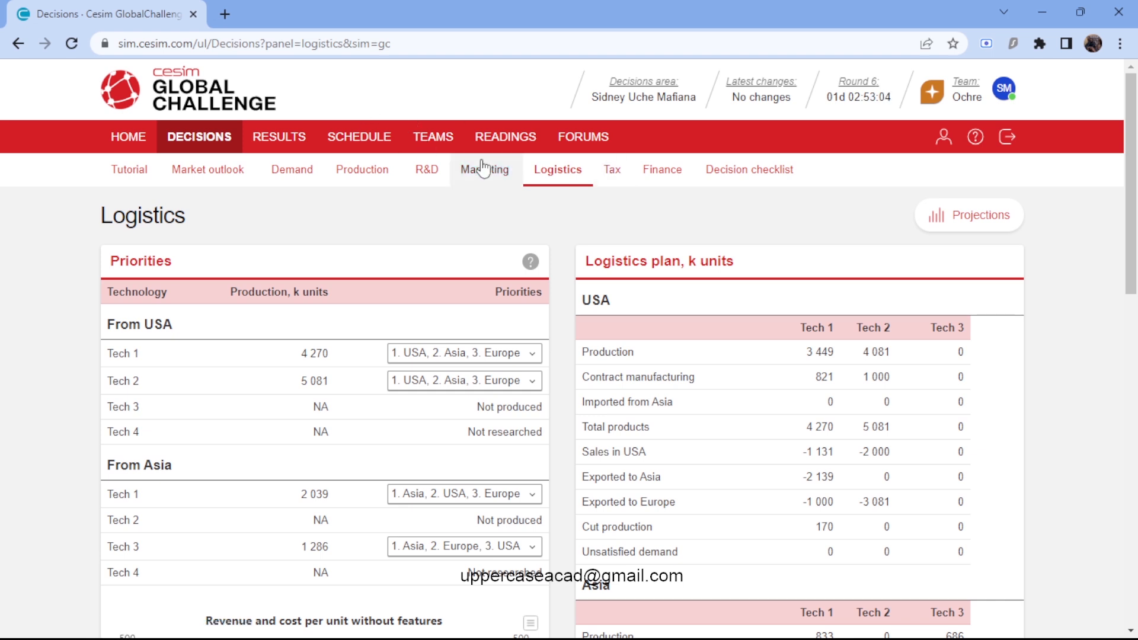
- Examine the transfer pricing between regions and the taxation figures in the Tax decisions
{"action": "left_click", "coordinate": [621, 170]}
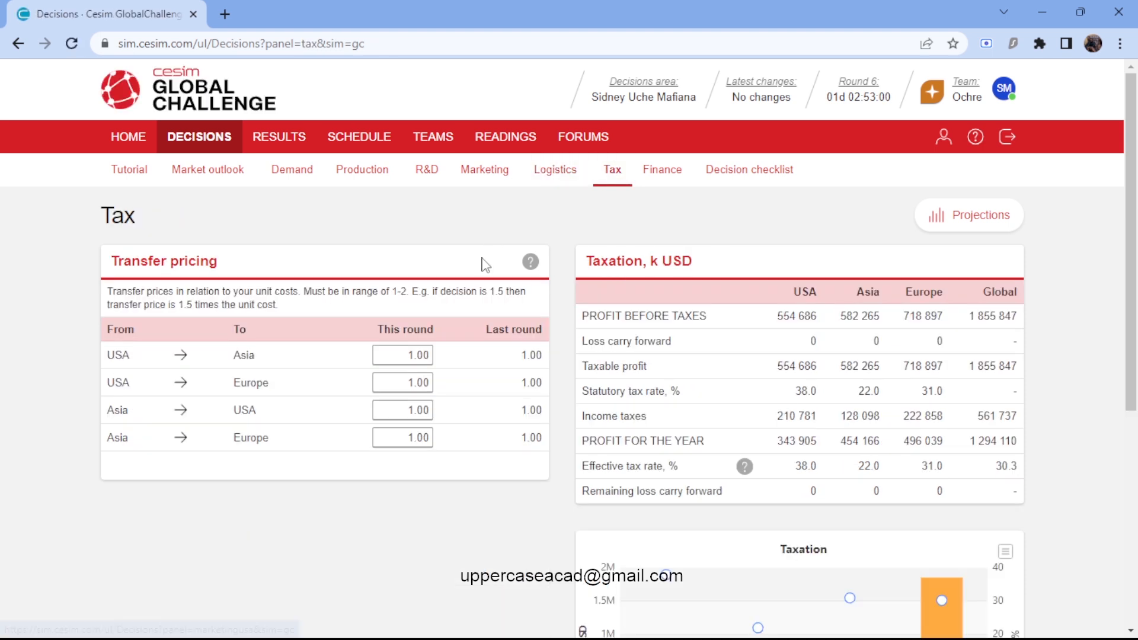
{"action": "left_click", "coordinate": [392, 353]}
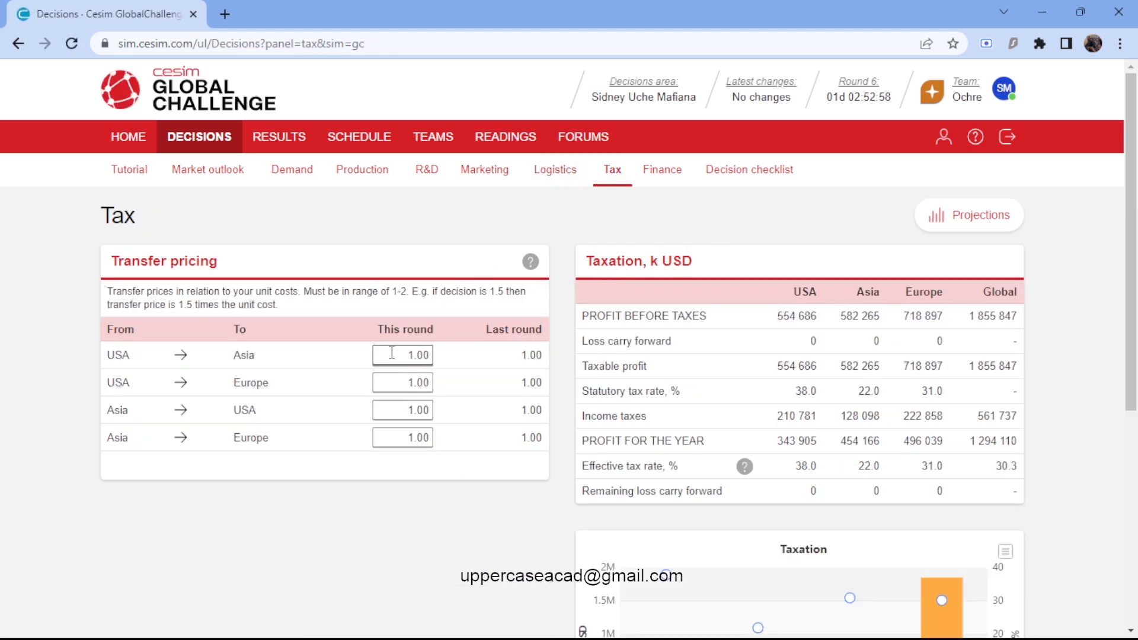
{"action": "scroll", "coordinate": [391, 352], "scroll_direction": "down", "scroll_amount": 2}
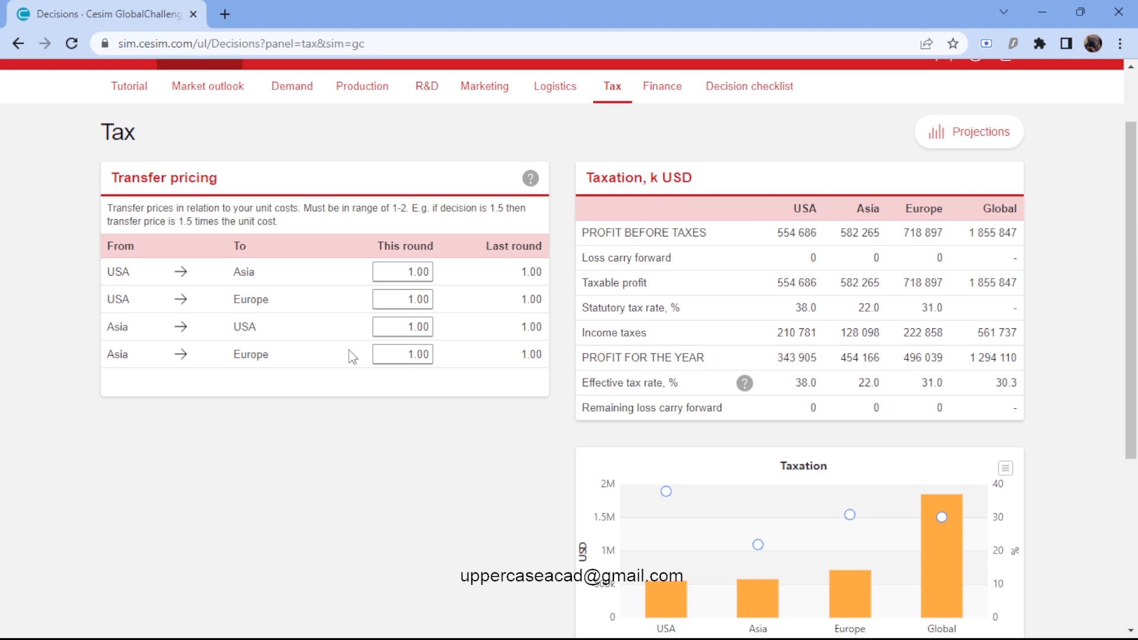
{"action": "scroll", "coordinate": [406, 377], "scroll_direction": "down", "scroll_amount": 2}
{"action": "scroll", "coordinate": [405, 373], "scroll_direction": "up", "scroll_amount": 3}
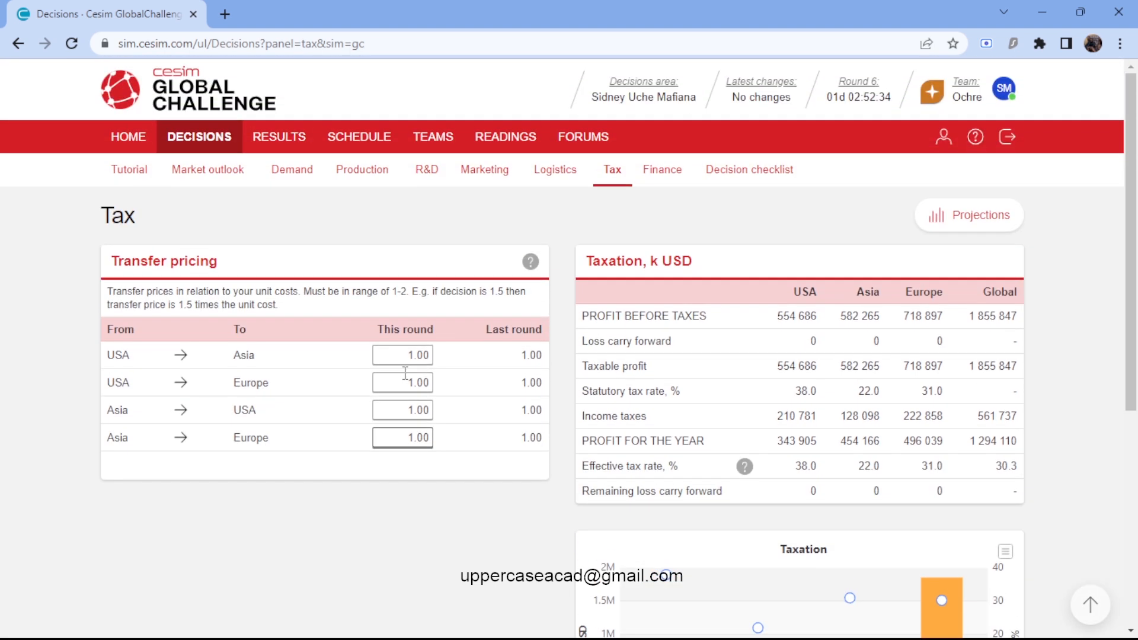
- Examine the Finance decisions: debt, share capital, dividend payment, internal loans, the parent company's cash flow and the treasury charts
{"action": "left_click", "coordinate": [662, 172]}
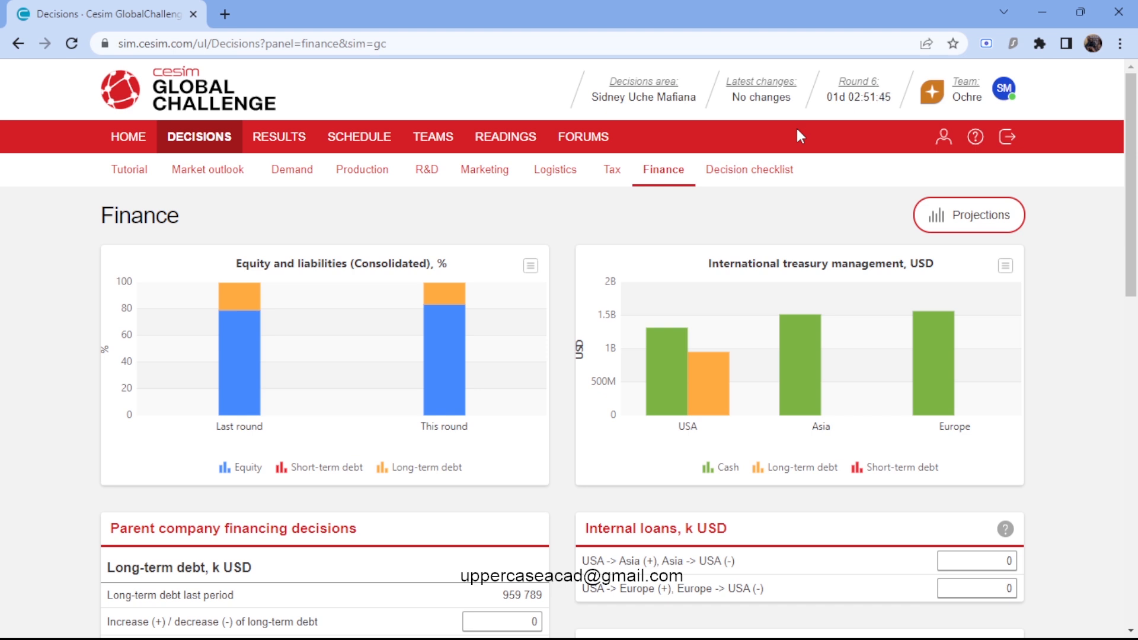
{"action": "scroll", "coordinate": [791, 449], "scroll_direction": "down", "scroll_amount": 1}
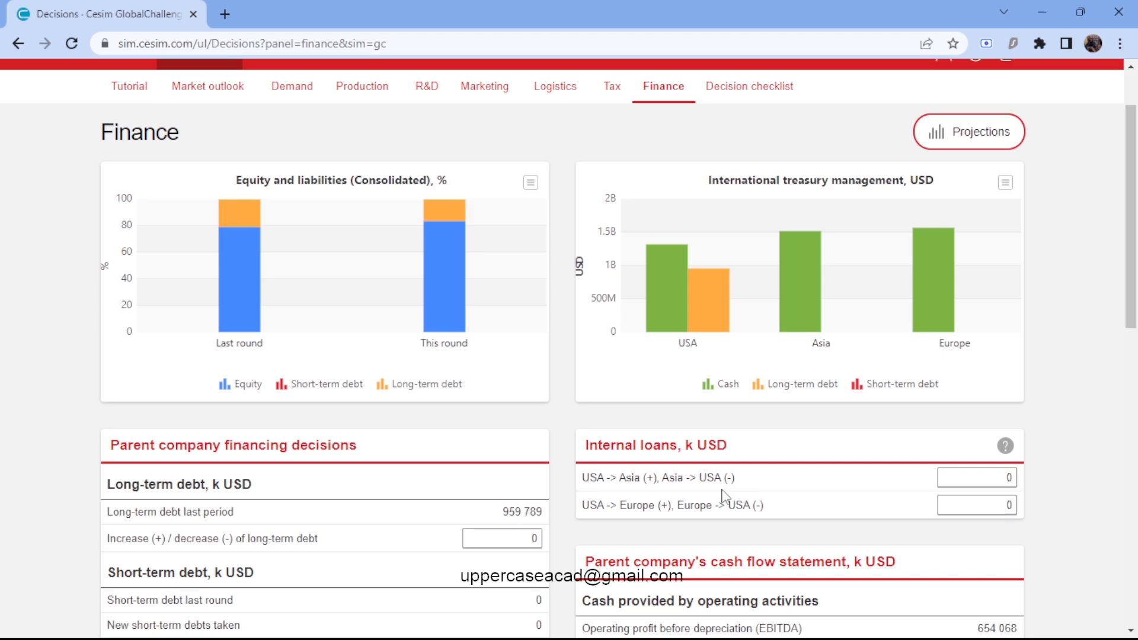
{"action": "scroll", "coordinate": [723, 495], "scroll_direction": "down", "scroll_amount": 8}
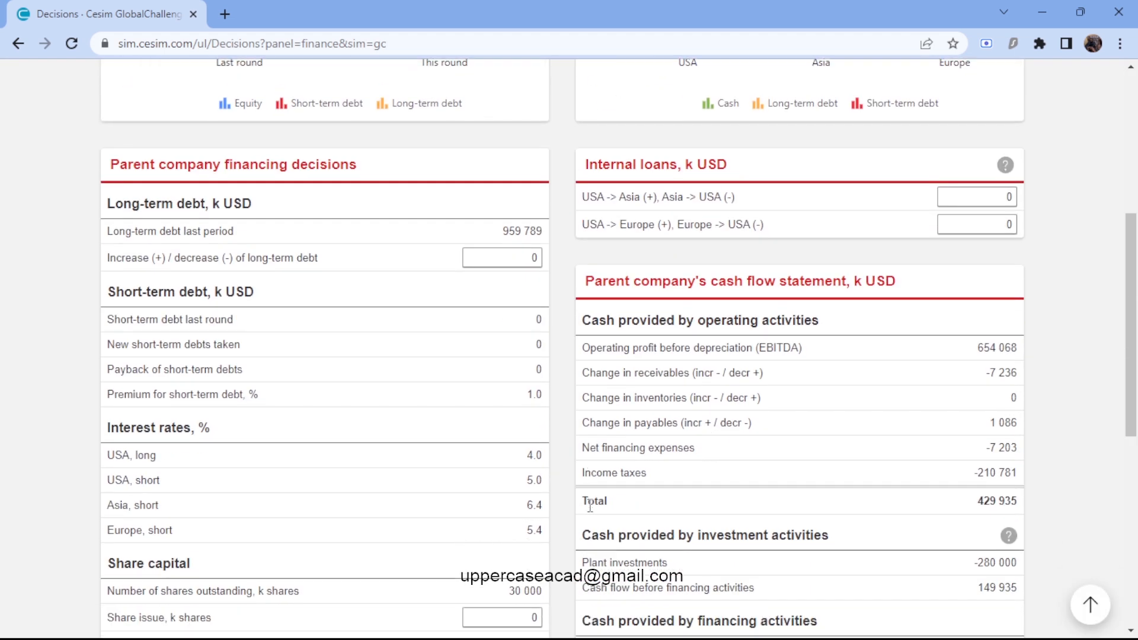
{"action": "left_click", "coordinate": [512, 503]}
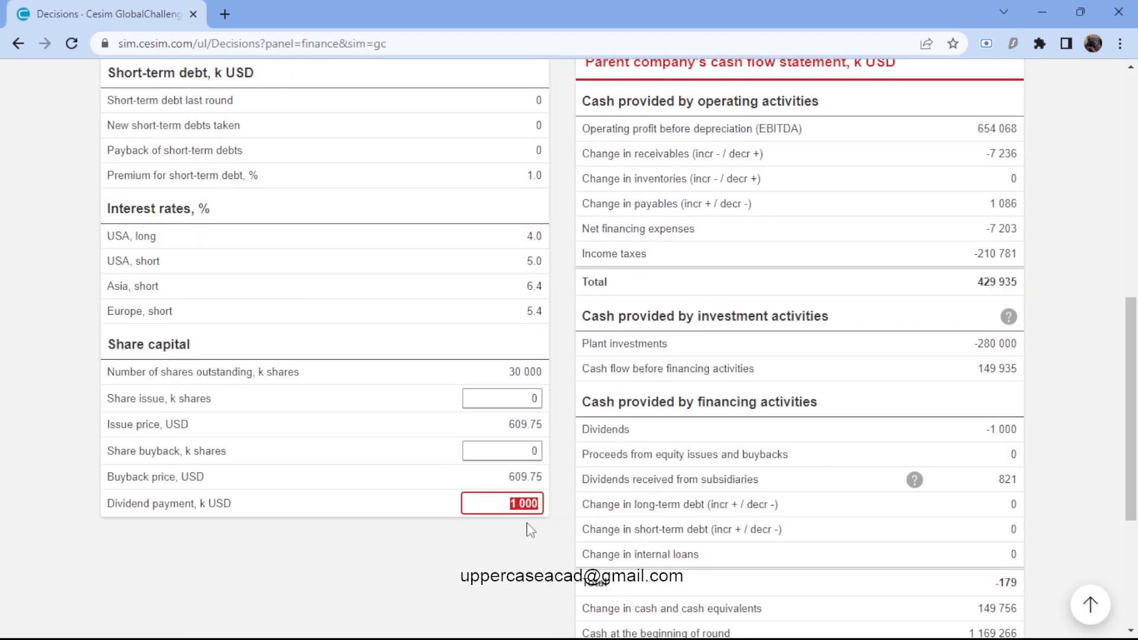
{"action": "left_click", "coordinate": [520, 560]}
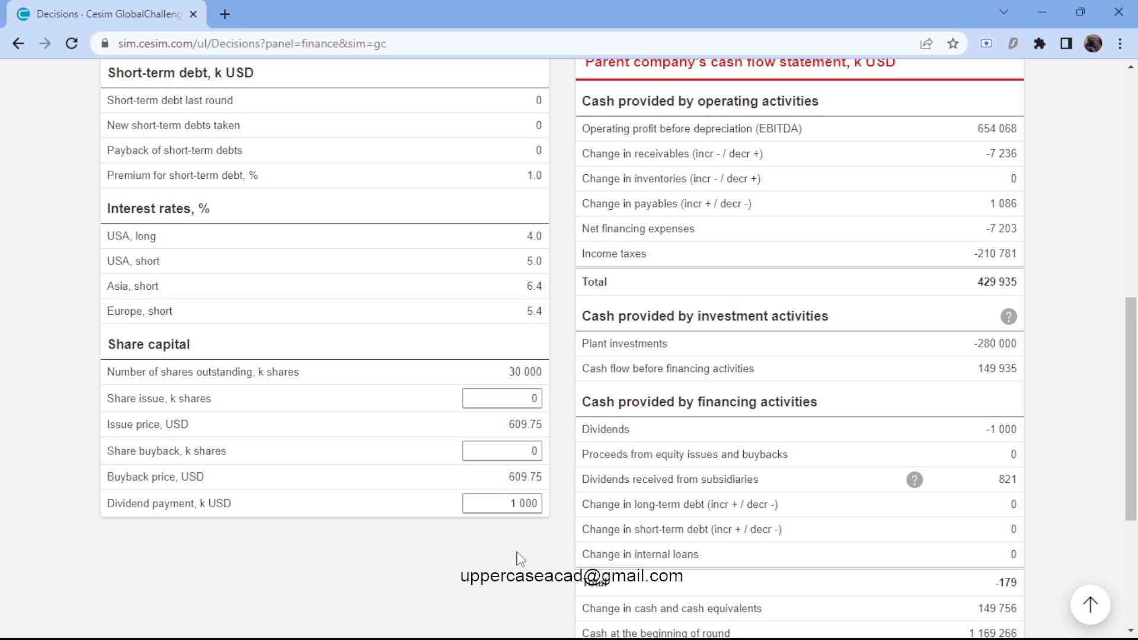
{"action": "scroll", "coordinate": [521, 560], "scroll_direction": "up", "scroll_amount": 3}
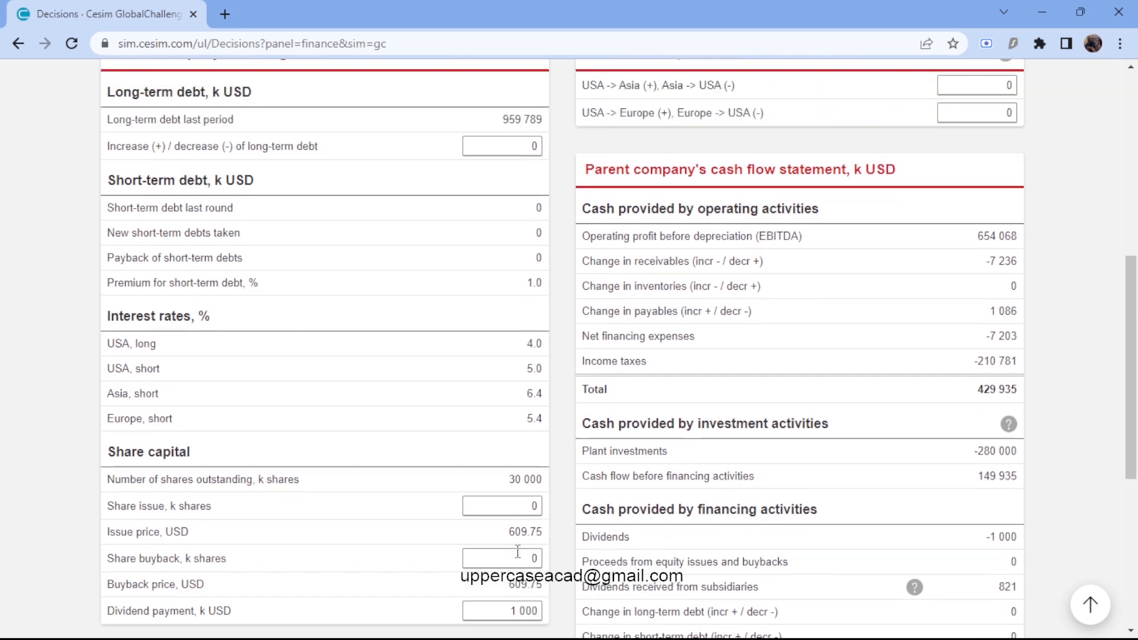
{"action": "scroll", "coordinate": [521, 557], "scroll_direction": "down", "scroll_amount": 4}
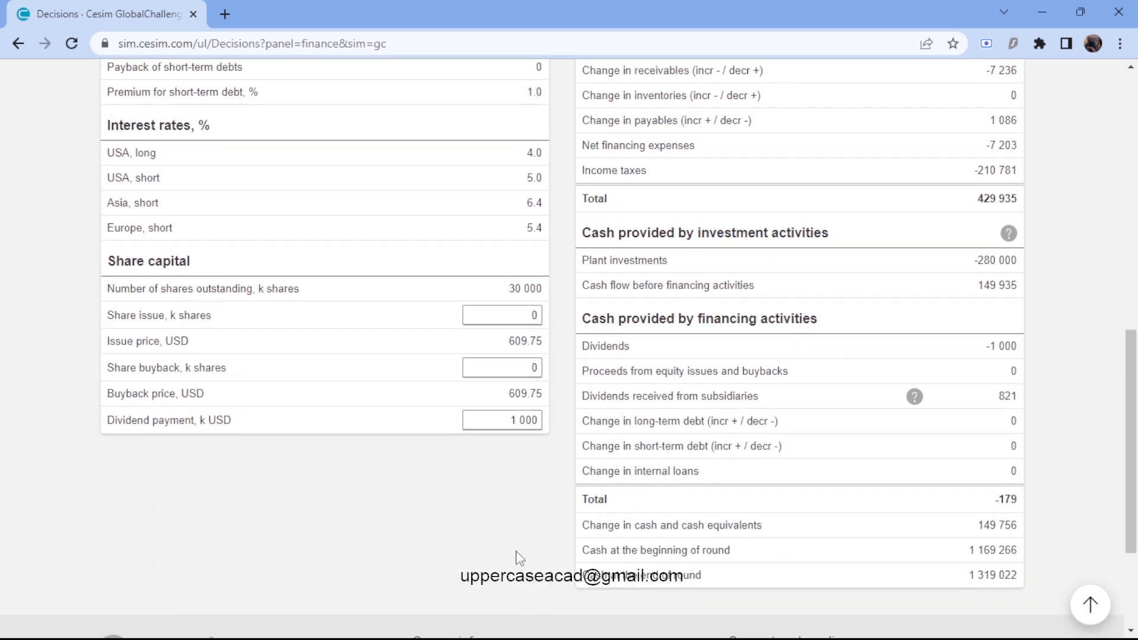
{"action": "scroll", "coordinate": [534, 528], "scroll_direction": "up", "scroll_amount": 7}
{"action": "scroll", "coordinate": [533, 528], "scroll_direction": "up", "scroll_amount": 2}
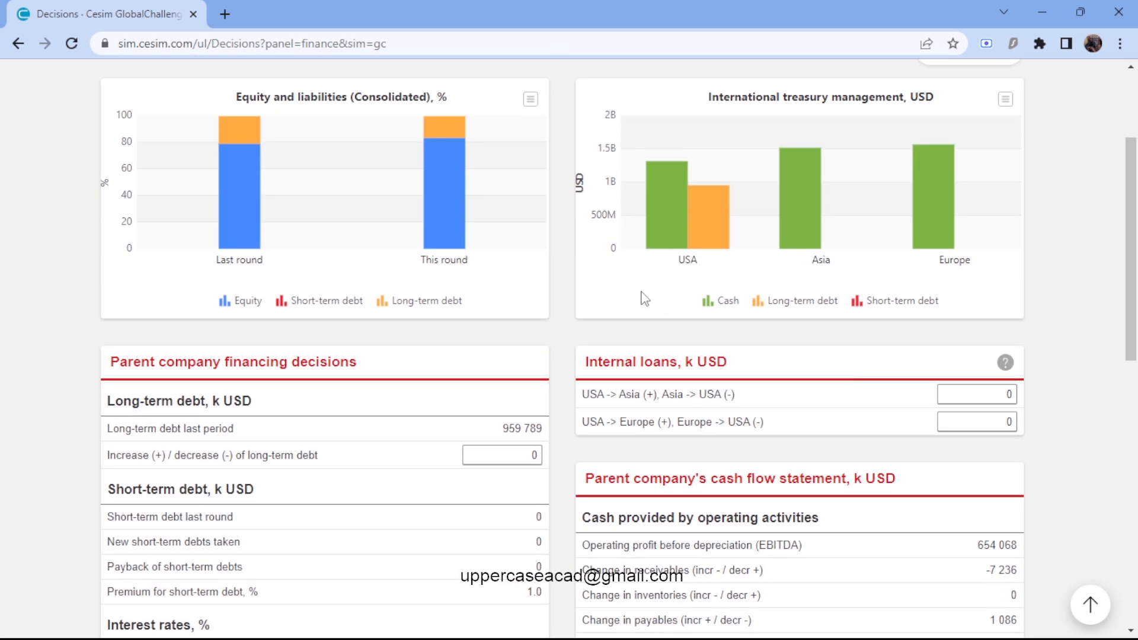
{"action": "mouse_move", "coordinate": [747, 135]}
{"action": "scroll", "coordinate": [947, 243], "scroll_direction": "up", "scroll_amount": 1}
{"action": "scroll", "coordinate": [947, 240], "scroll_direction": "up", "scroll_amount": 1}
{"action": "scroll", "coordinate": [979, 261], "scroll_direction": "down", "scroll_amount": 3}
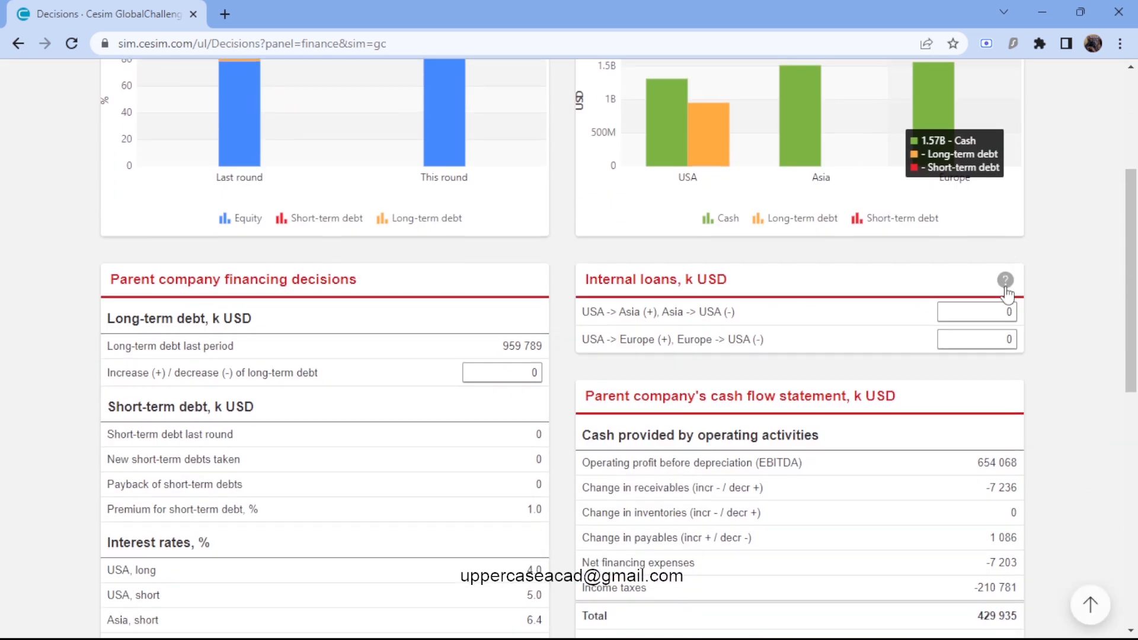
{"action": "scroll", "coordinate": [1009, 285], "scroll_direction": "up", "scroll_amount": 5}
{"action": "scroll", "coordinate": [663, 375], "scroll_direction": "down", "scroll_amount": 1}
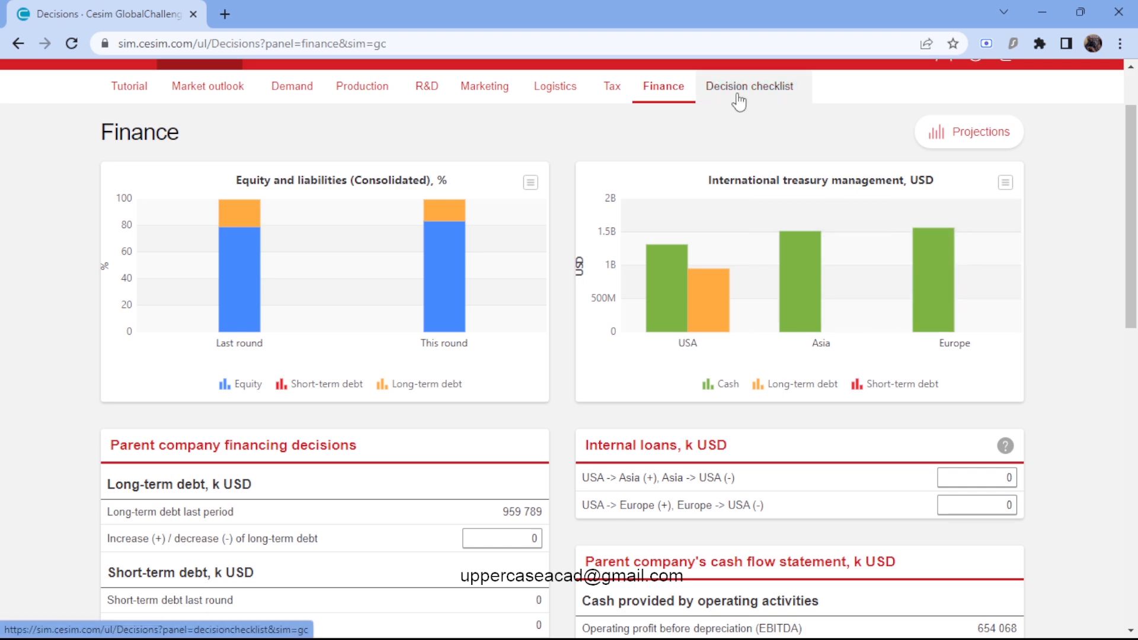
- Open the projections and examine the global income statement, comparing revenue, costs and profit with last round
{"action": "left_click", "coordinate": [973, 133]}
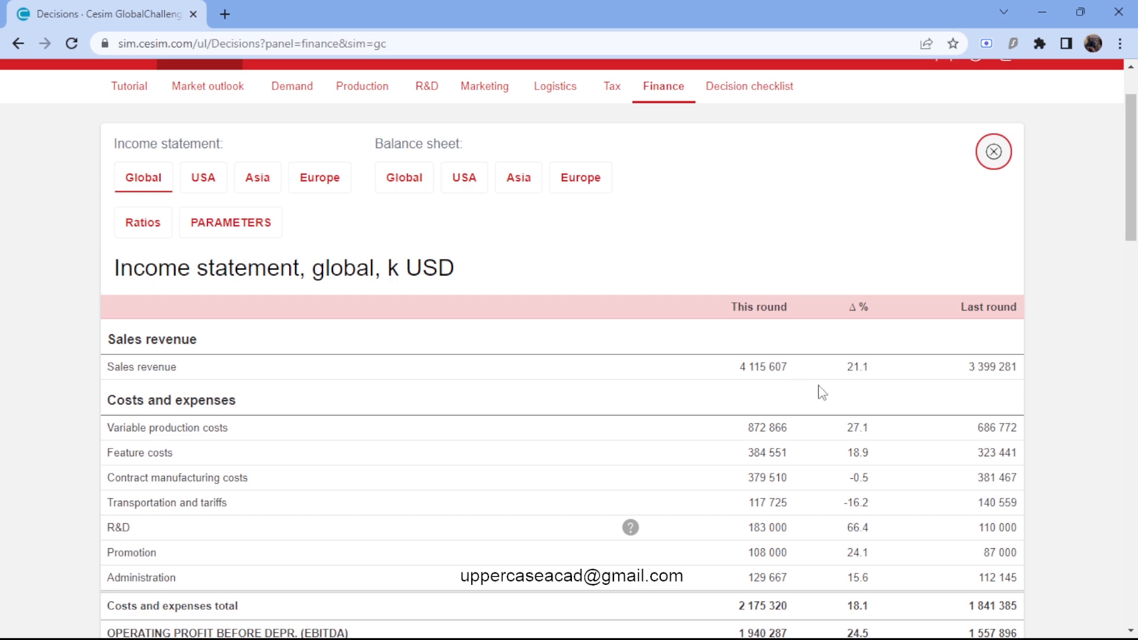
{"action": "scroll", "coordinate": [764, 364], "scroll_direction": "down", "scroll_amount": 7}
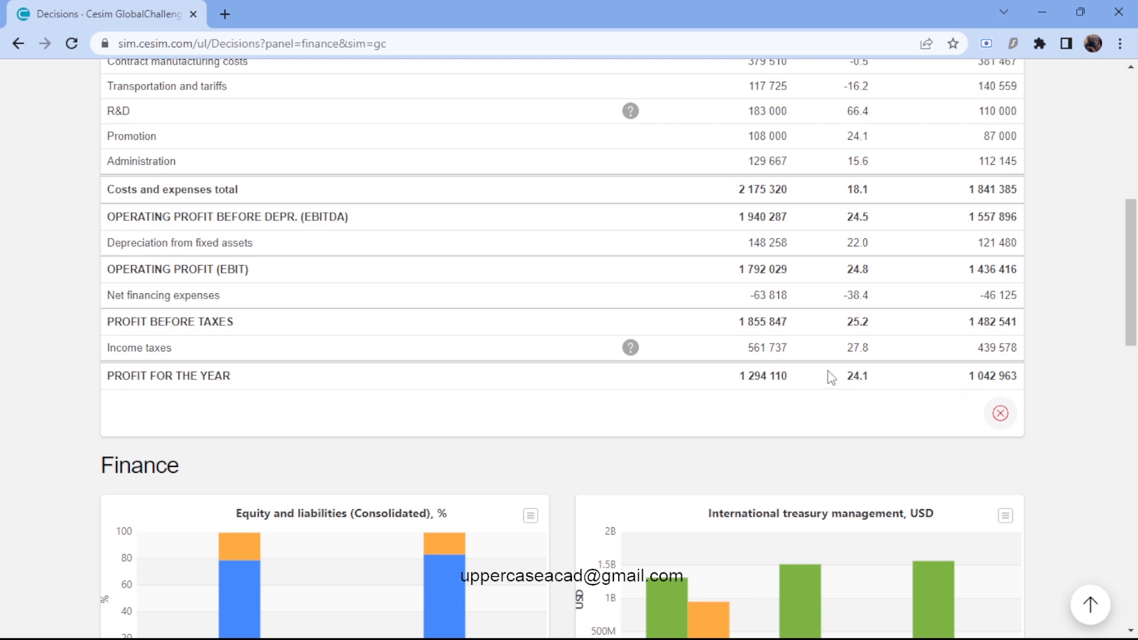
{"action": "scroll", "coordinate": [801, 387], "scroll_direction": "down", "scroll_amount": 4}
{"action": "scroll", "coordinate": [791, 391], "scroll_direction": "up", "scroll_amount": 9}
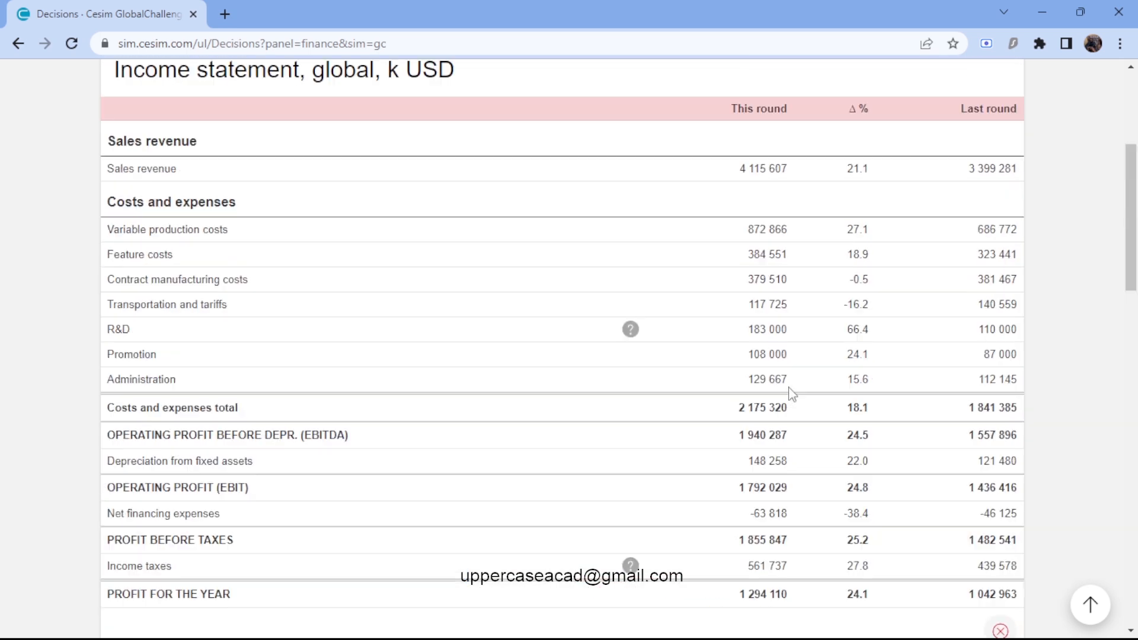
{"action": "scroll", "coordinate": [793, 395], "scroll_direction": "up", "scroll_amount": 3}
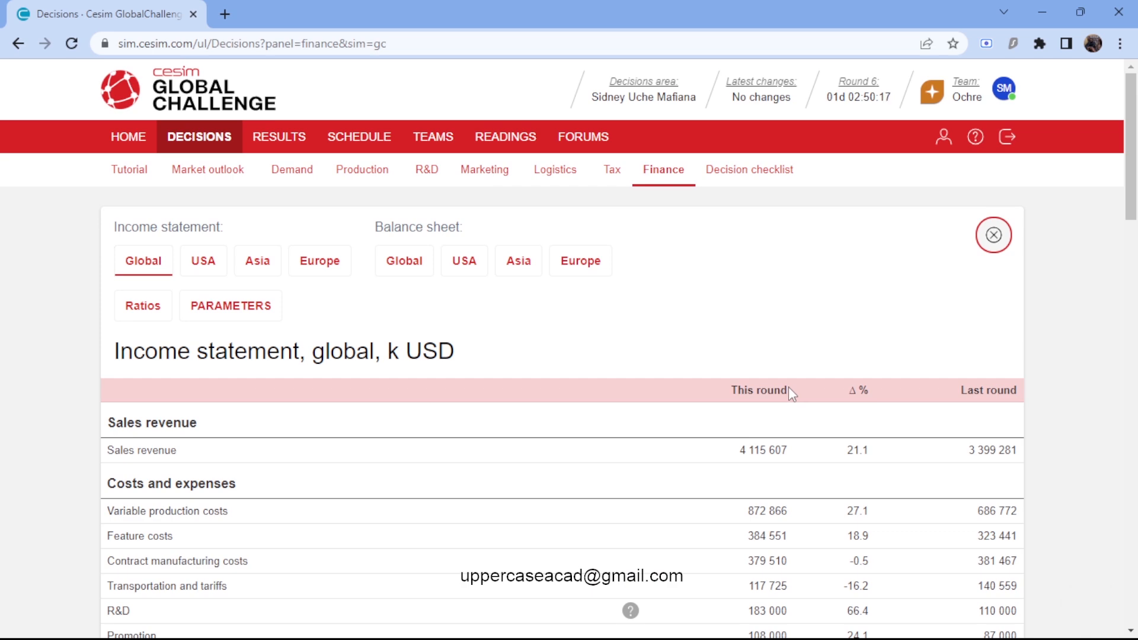
{"action": "scroll", "coordinate": [789, 389], "scroll_direction": "down", "scroll_amount": 3}
{"action": "scroll", "coordinate": [789, 389], "scroll_direction": "up", "scroll_amount": 2}
{"action": "scroll", "coordinate": [789, 389], "scroll_direction": "down", "scroll_amount": 1}
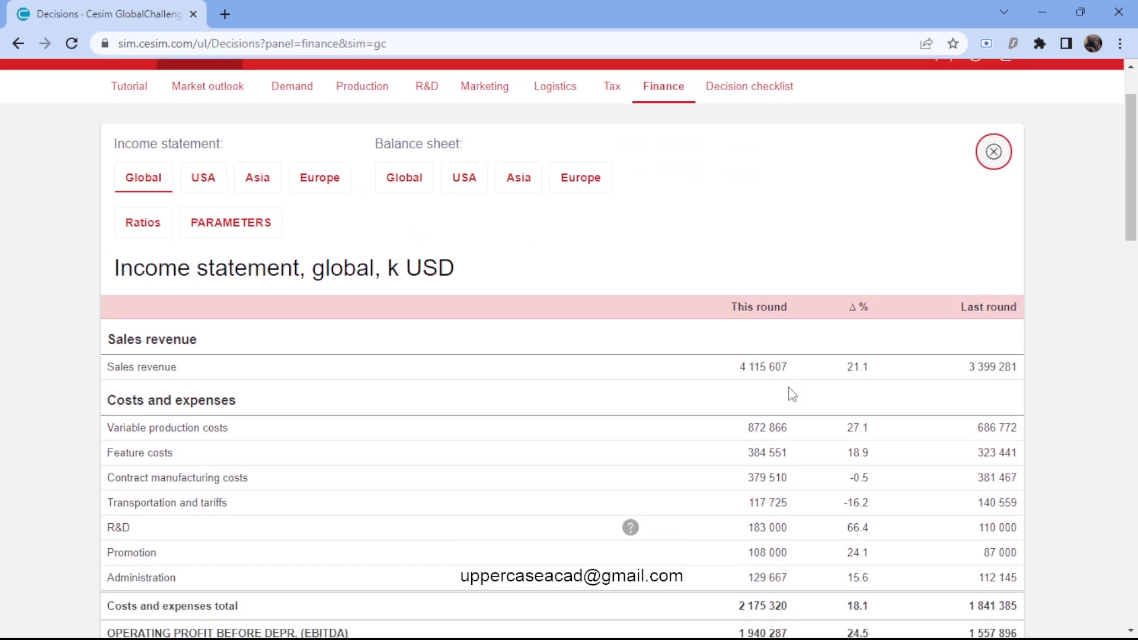